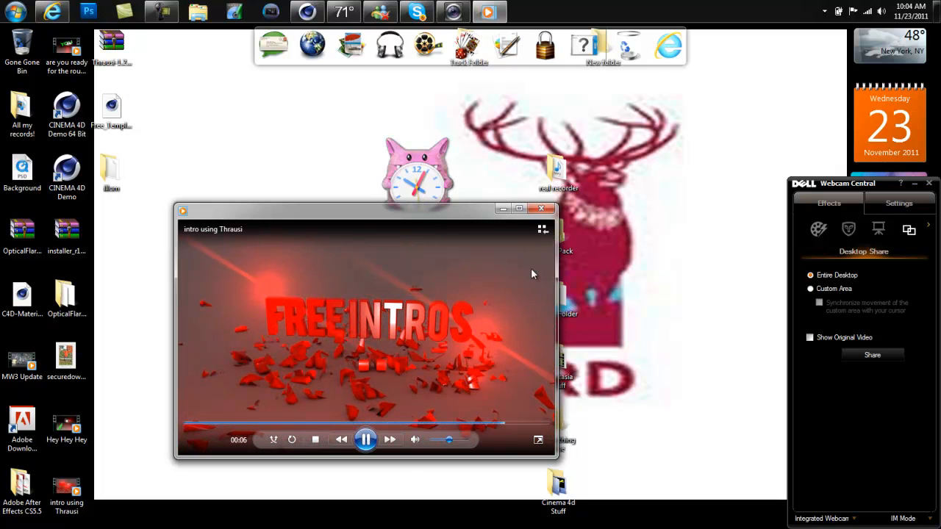
# Close the intro preview video and switch to CINEMA 4D
pyautogui.click(541, 208)
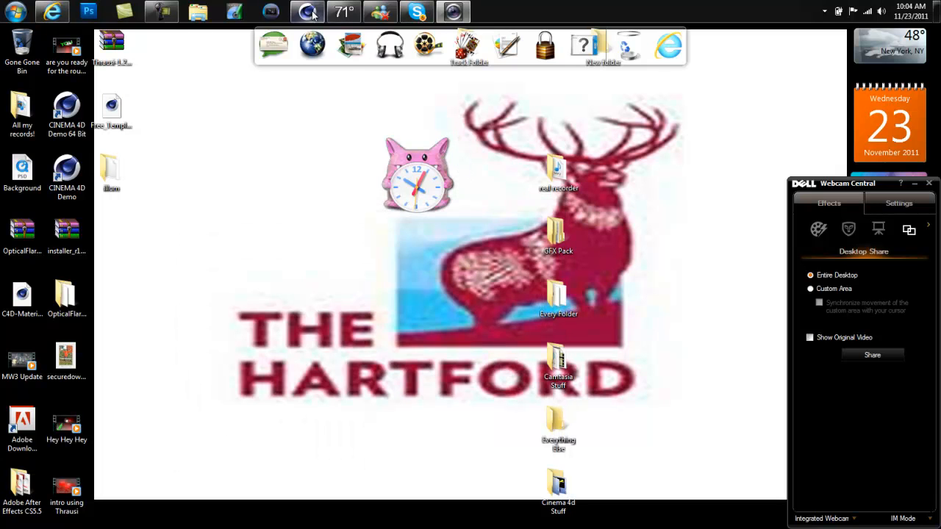
pyautogui.click(309, 12)
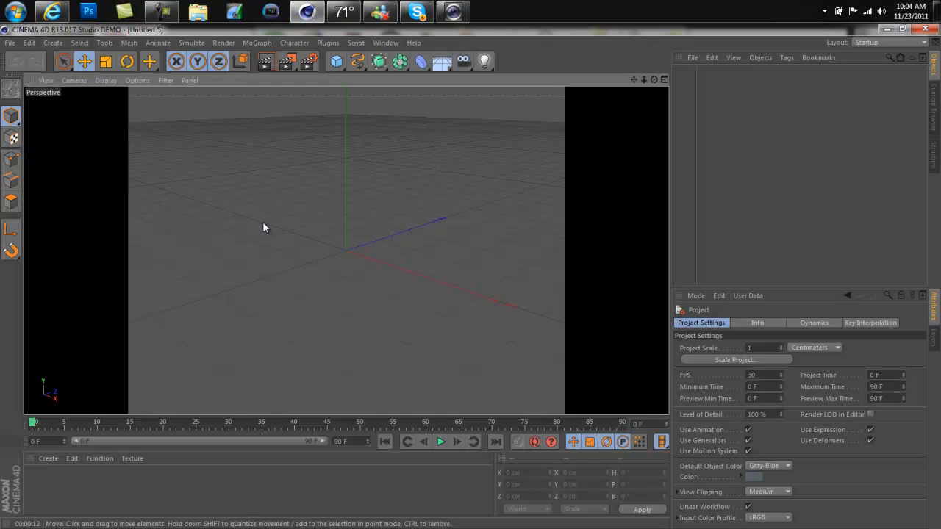
pyautogui.click(167, 11)
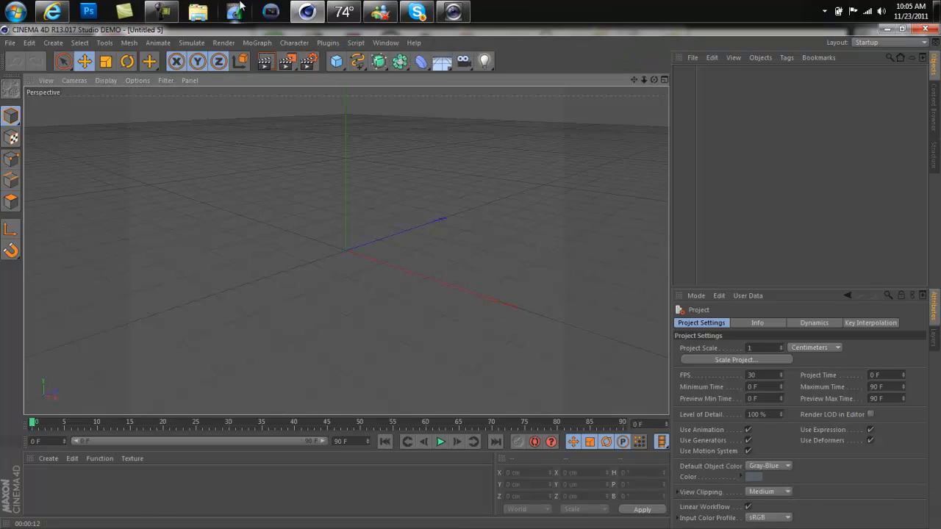
# Load the saved collection of glossy coloured materials, including ShinyPurple and Blue, into the empty project
pyautogui.click(49, 459)
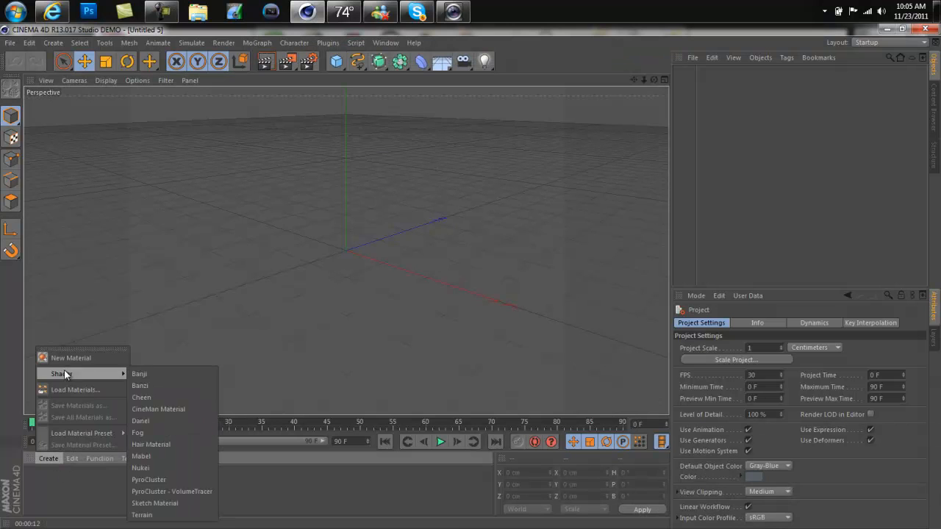
pyautogui.click(70, 388)
pyautogui.scroll(-5, 448, 141)
pyautogui.doubleClick(315, 213)
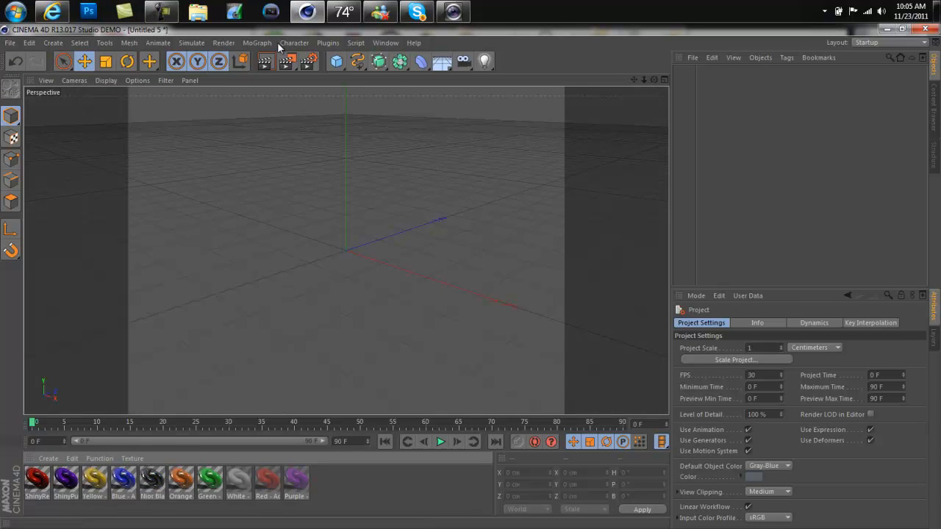
# Add a MoText object reading "Tutorial" with a depth of 50
pyautogui.click(269, 42)
pyautogui.click(277, 181)
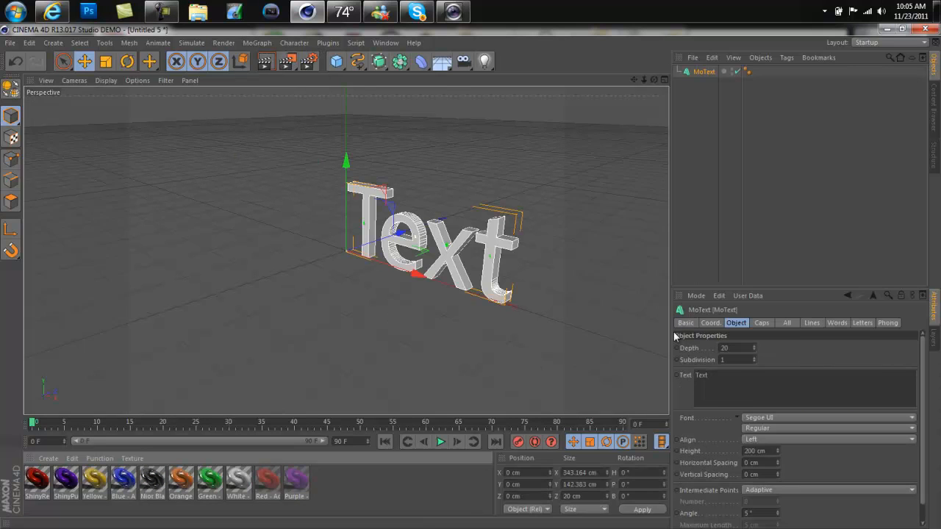
pyautogui.doubleClick(701, 374)
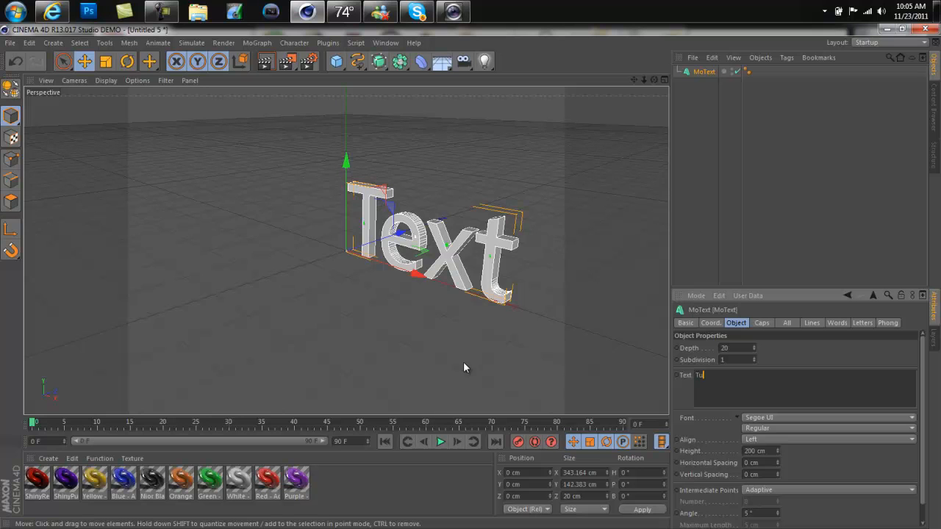
pyautogui.click(743, 349)
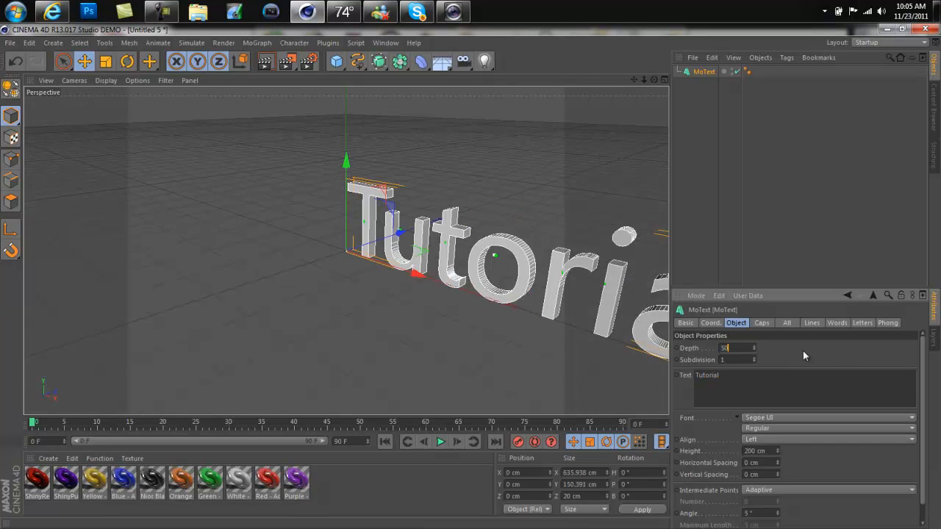
pyautogui.press('Return')
# Move the text object to about X -314 cm and Y 19 cm, roughly centring it on the origin
pyautogui.moveTo(654, 80); pyautogui.dragTo(450, 279)
pyautogui.moveTo(395, 248); pyautogui.dragTo(188, 210)
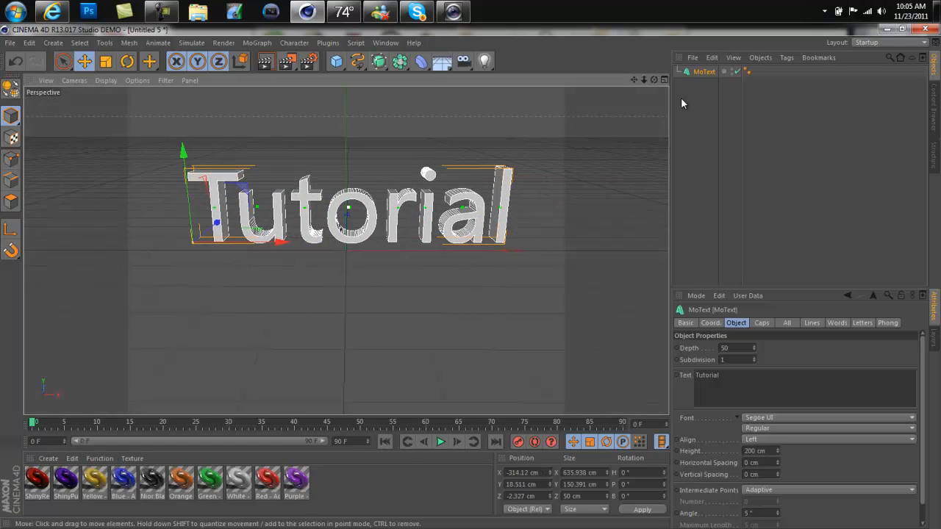
pyautogui.moveTo(642, 79); pyautogui.dragTo(625, 84)
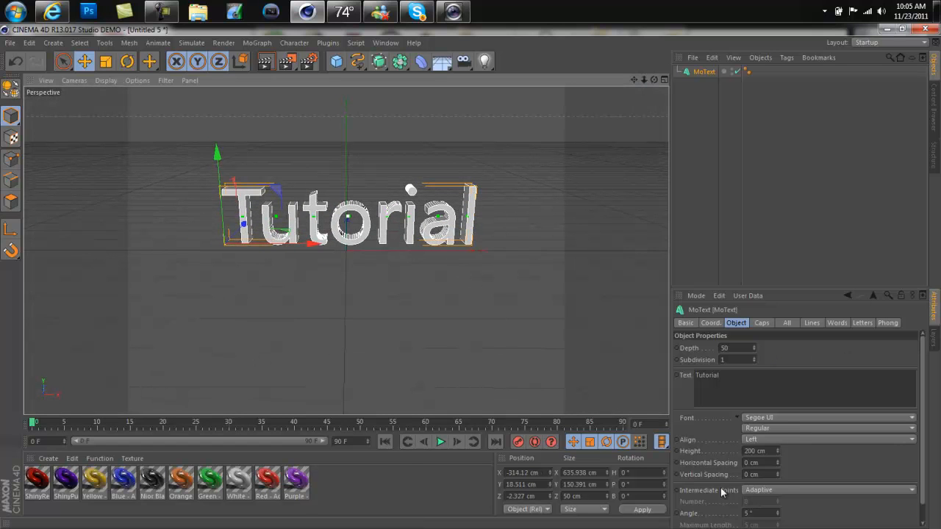
# Set the font of the Tutorial text to Bebas
pyautogui.click(783, 417)
pyautogui.scroll(10, 918, 415)
pyautogui.scroll(4, 779, 153)
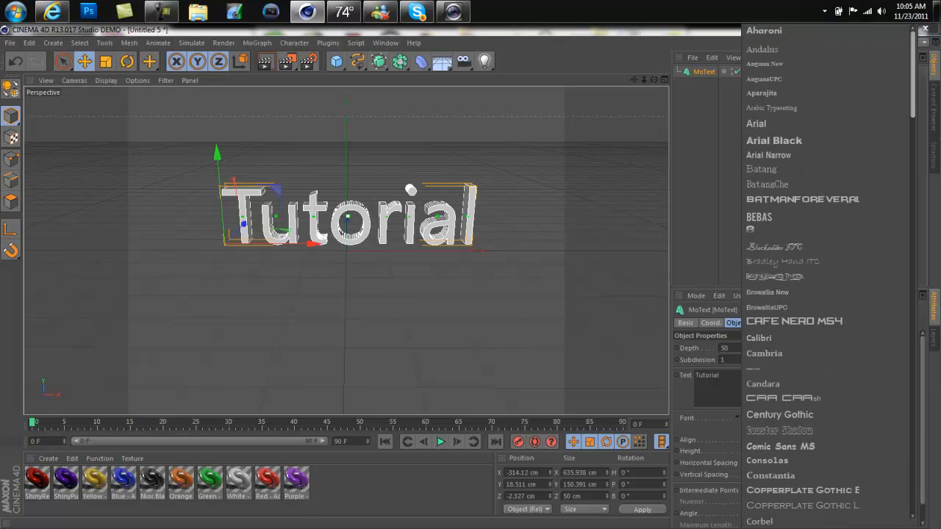
pyautogui.click(779, 243)
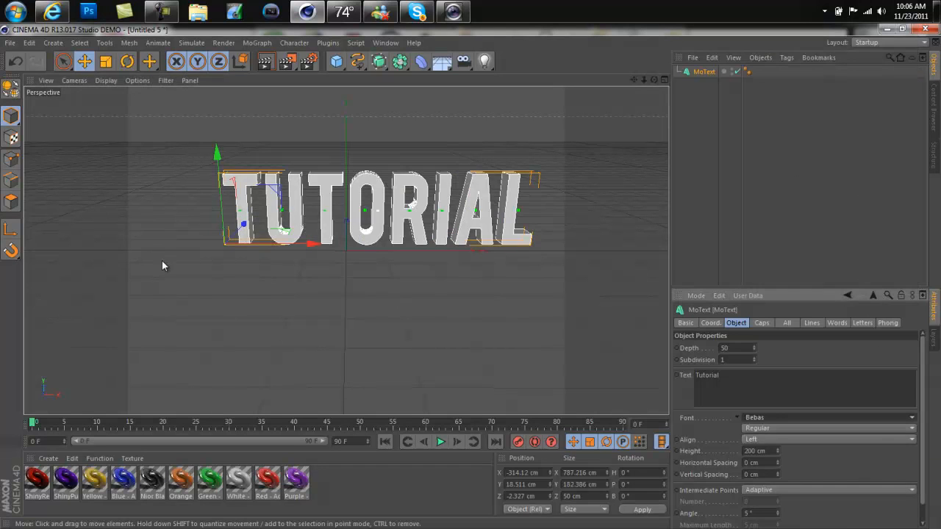
# Shift the Tutorial text in the negative X direction to re-centre it on the origin and deselect it
pyautogui.click(266, 236)
pyautogui.click(269, 238)
pyautogui.click(278, 230)
pyautogui.click(279, 230)
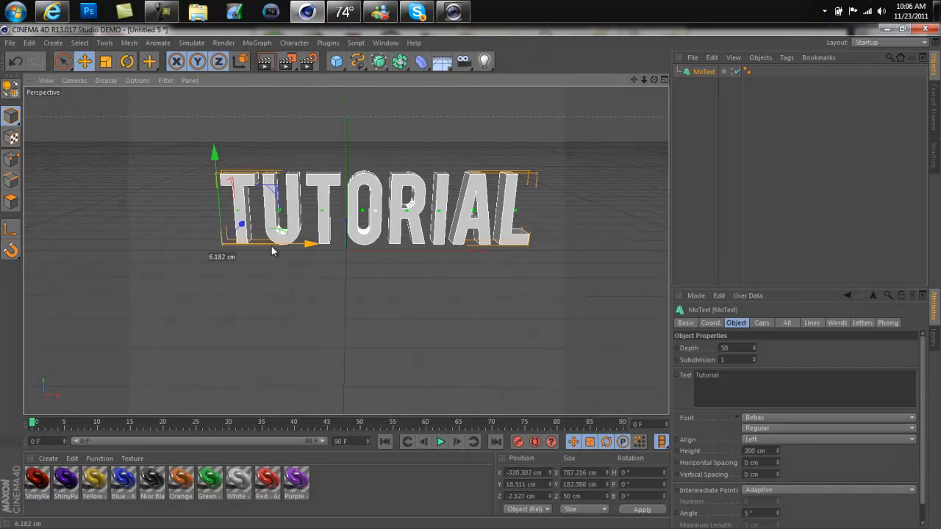
pyautogui.click(289, 305)
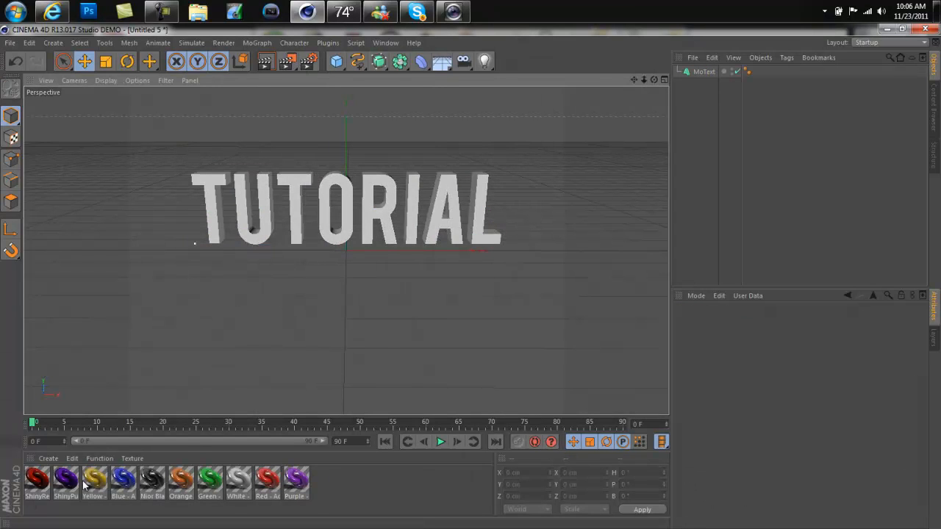
# Apply the Blue and ShinyPurple materials to the text and order their tags so that Blue takes precedence
pyautogui.moveTo(123, 487); pyautogui.dragTo(707, 72)
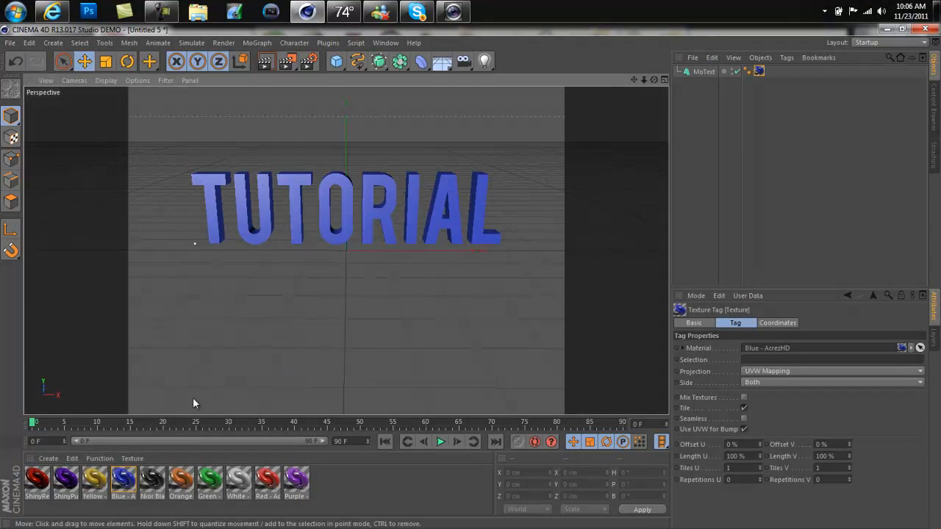
pyautogui.moveTo(70, 477); pyautogui.dragTo(705, 71)
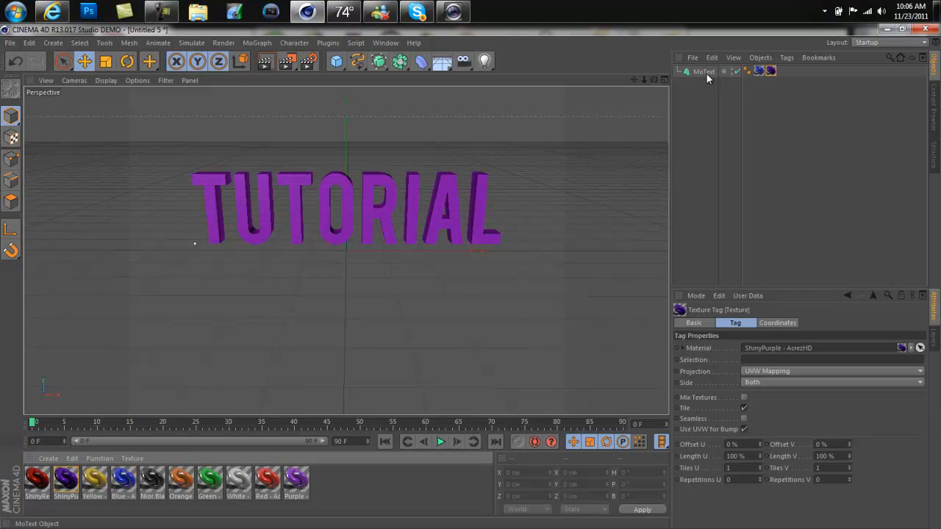
pyautogui.moveTo(770, 71); pyautogui.dragTo(745, 71)
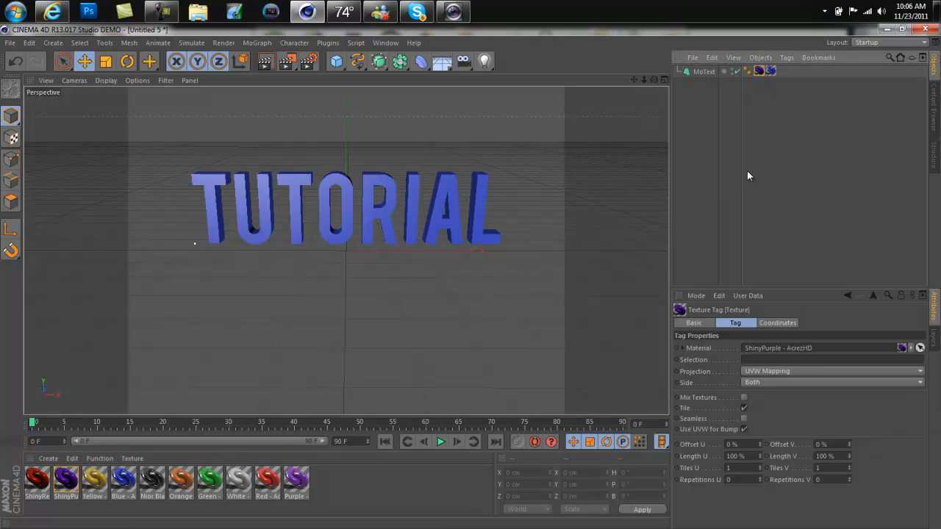
pyautogui.click(791, 111)
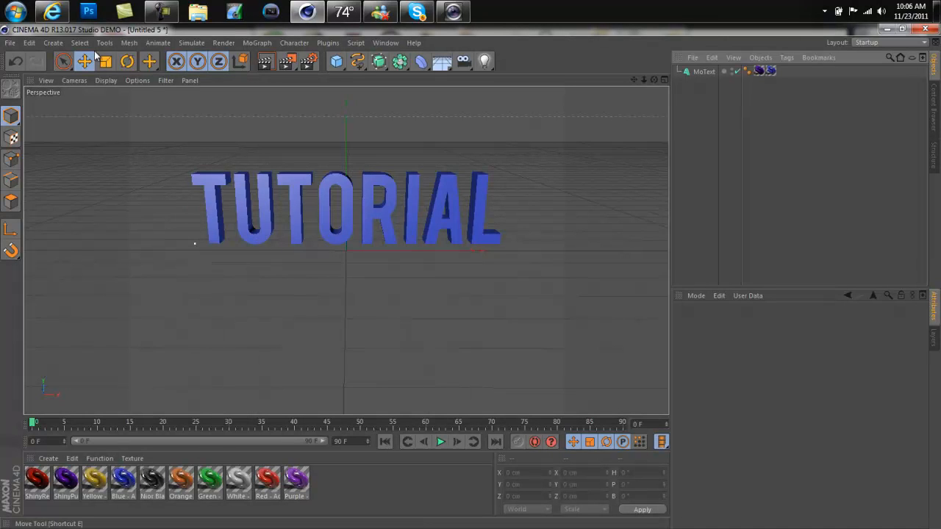
# Add a second MoText object and clear its default text
pyautogui.click(261, 43)
pyautogui.click(281, 180)
pyautogui.click(723, 381)
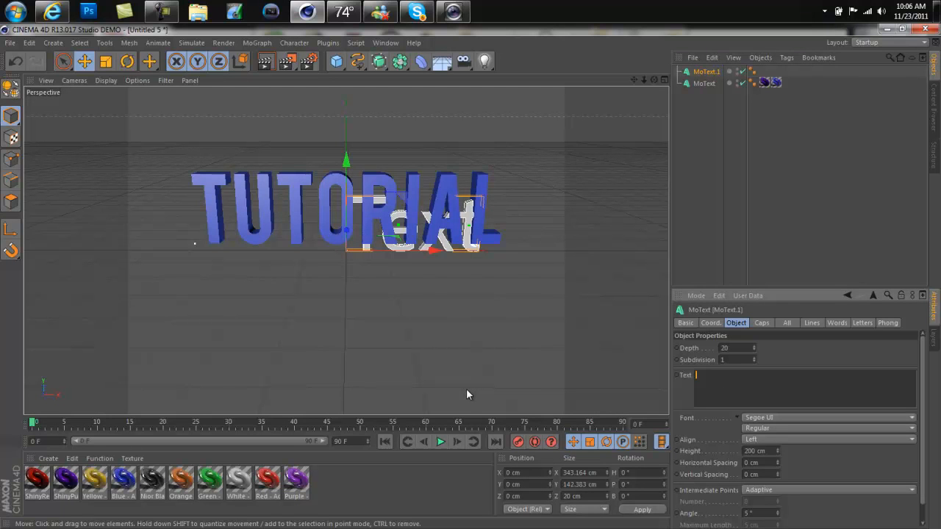
pyautogui.press('BackSpace')
pyautogui.press('capslock')
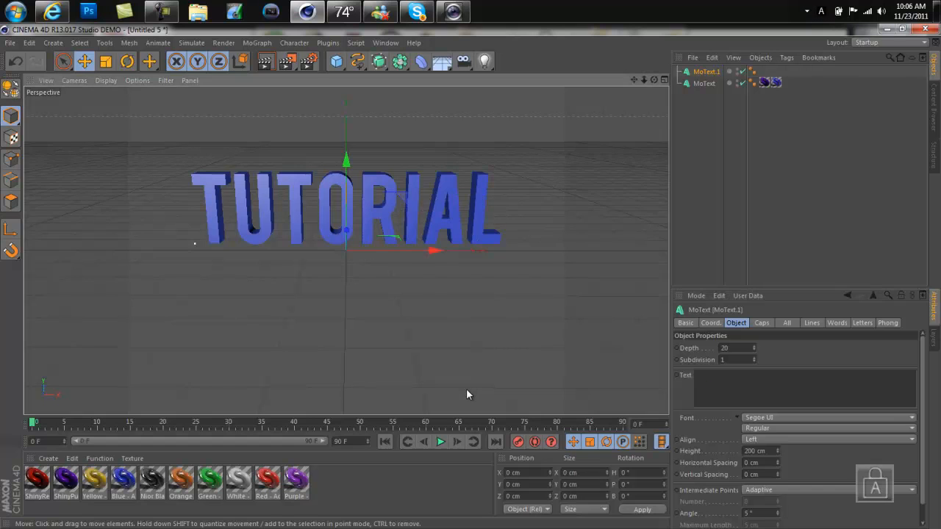
pyautogui.click(705, 377)
pyautogui.write('B')
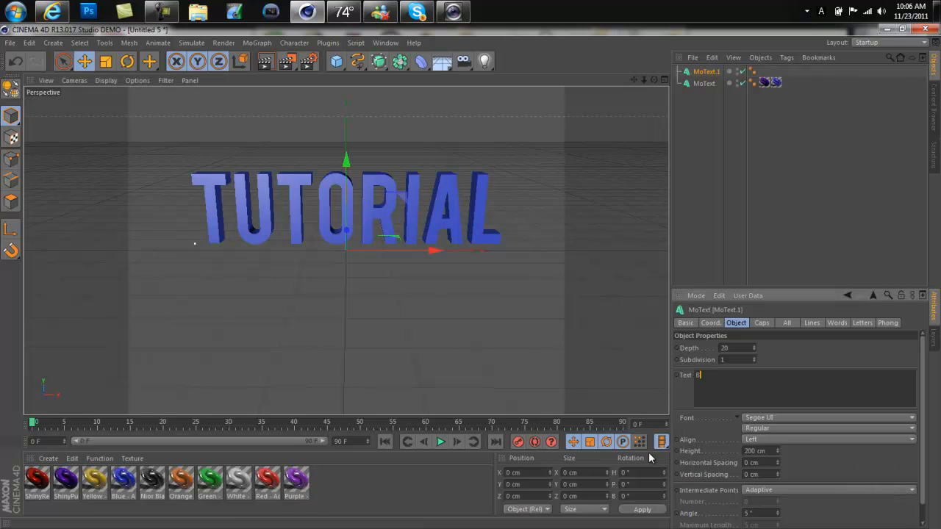
pyautogui.write('lach-')
pyautogui.press('BackSpace')
pyautogui.press('BackSpace')
pyautogui.press('BackSpace')
pyautogui.write('hah text')
pyautogui.moveTo(757, 375); pyautogui.dragTo(710, 374)
pyautogui.press('BackSpace')
pyautogui.press('capslock')
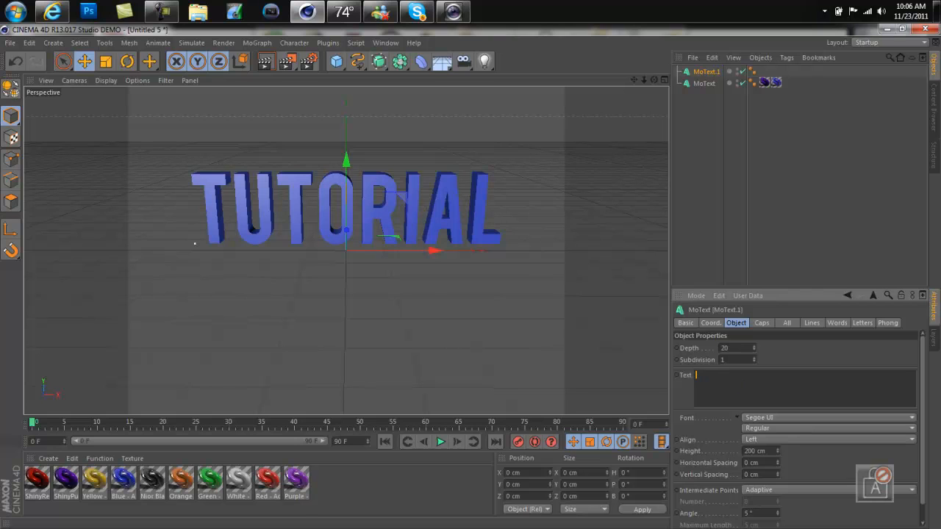
pyautogui.press('BackSpace')
# Set the second object's text to "tutorial 1" and move it to about X -355 cm and Y 38 cm
pyautogui.write('tutorial')
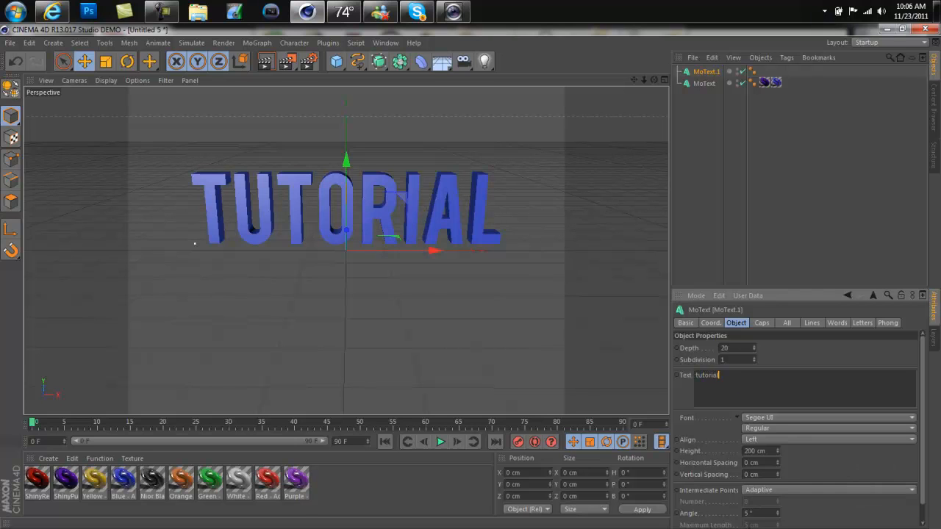
pyautogui.write(' 1')
pyautogui.moveTo(427, 254); pyautogui.dragTo(241, 236)
pyautogui.moveTo(183, 225); pyautogui.dragTo(237, 247)
# Apply the ShinyPurple material to the second text object and set its font to Bebas
pyautogui.moveTo(124, 481); pyautogui.dragTo(707, 71)
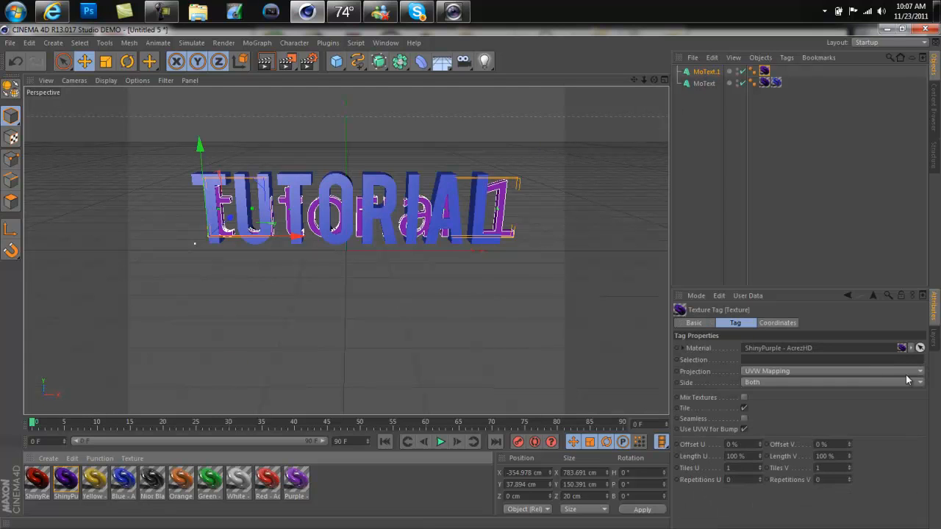
pyautogui.click(707, 71)
pyautogui.click(795, 419)
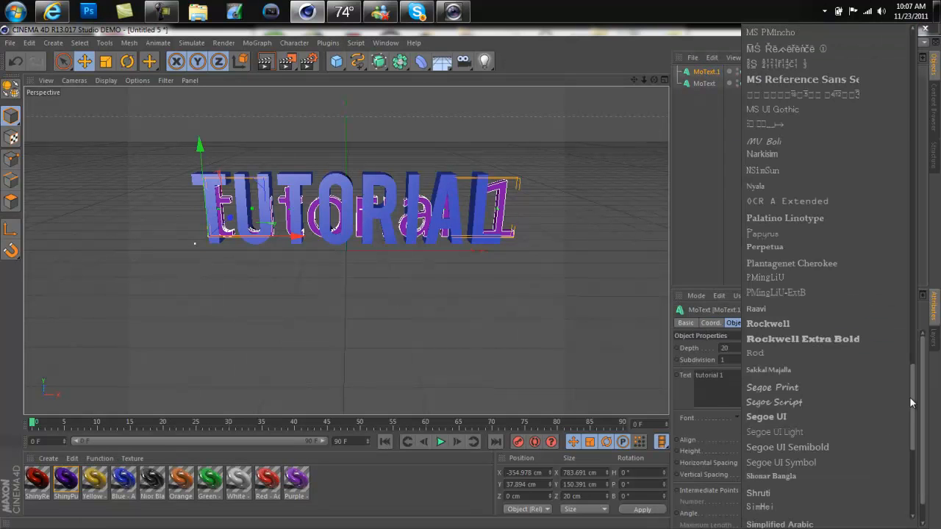
pyautogui.moveTo(914, 421); pyautogui.dragTo(913, 96)
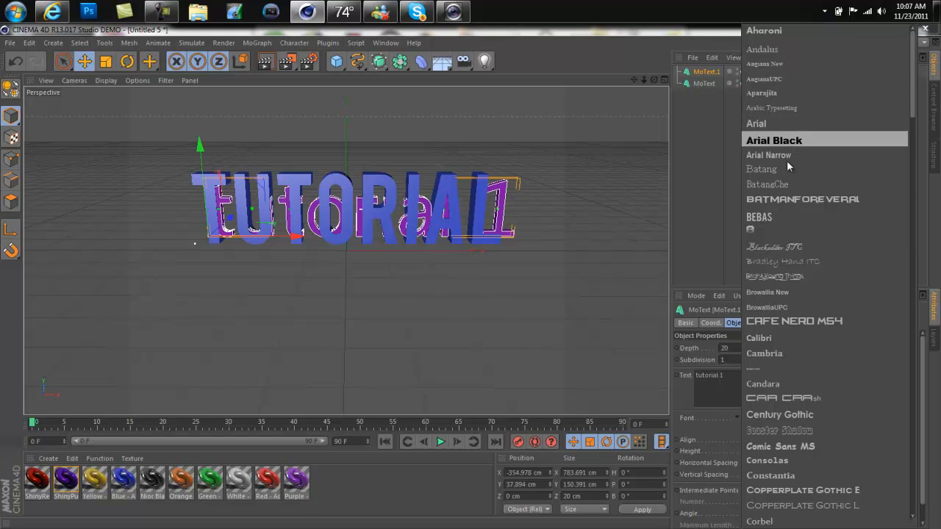
pyautogui.click(765, 218)
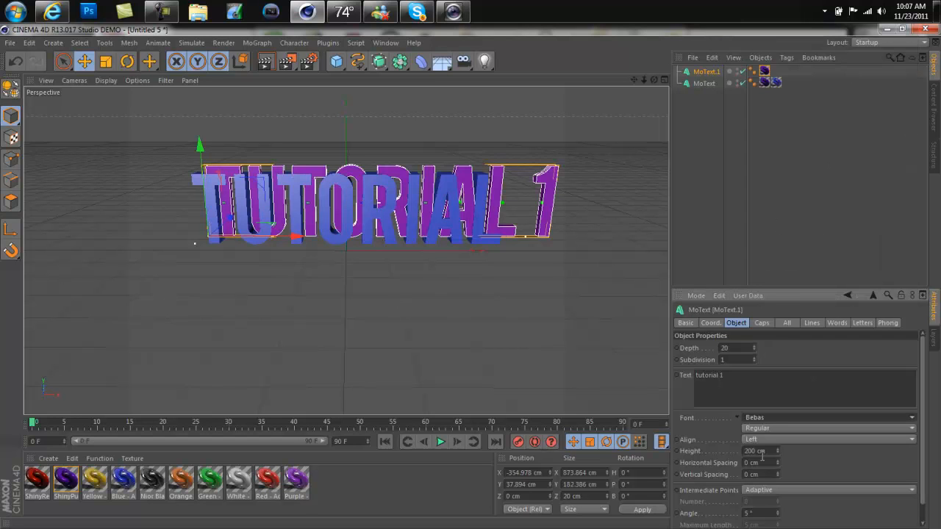
# Set the second text's depth to 50 and align the blue and purple texts so that they overlap
pyautogui.click(754, 378)
pyautogui.click(733, 348)
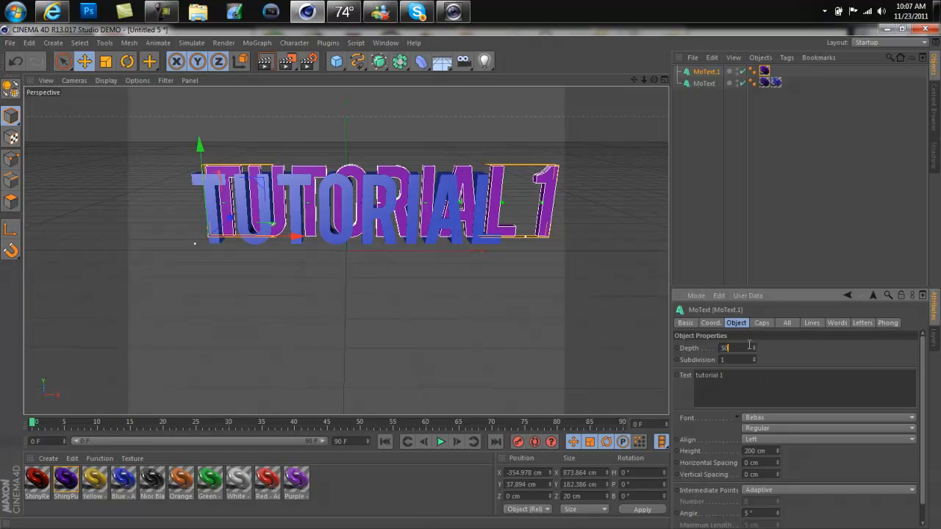
pyautogui.moveTo(242, 238); pyautogui.dragTo(269, 246)
pyautogui.click(254, 234)
pyautogui.moveTo(199, 223); pyautogui.dragTo(202, 212)
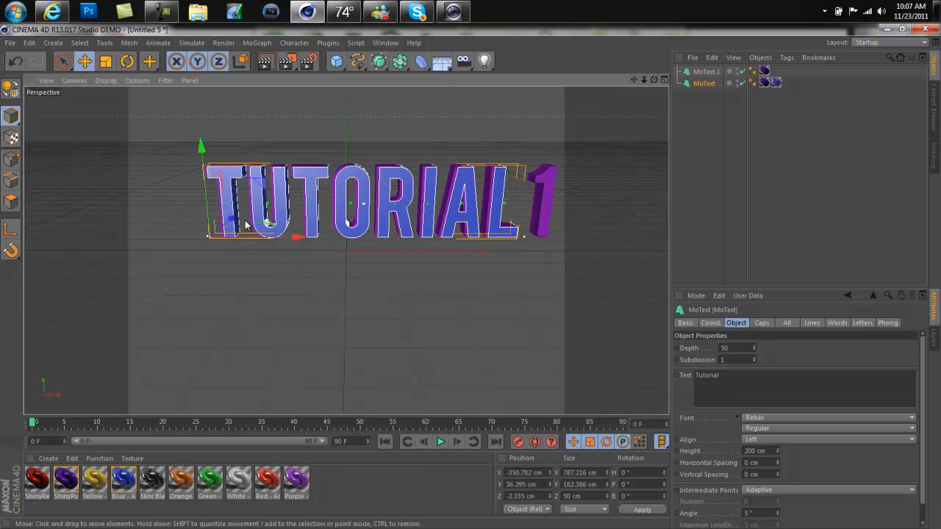
pyautogui.click(542, 207)
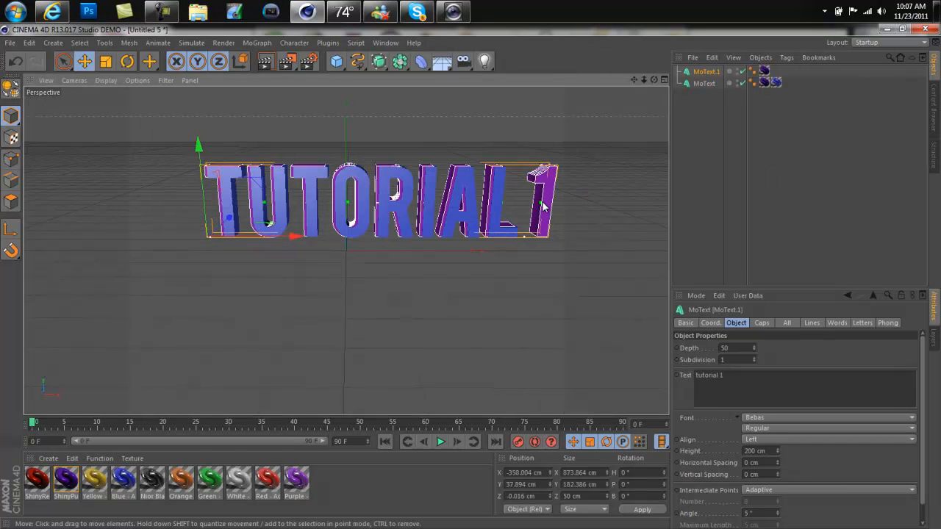
pyautogui.click(705, 84)
pyautogui.click(712, 57)
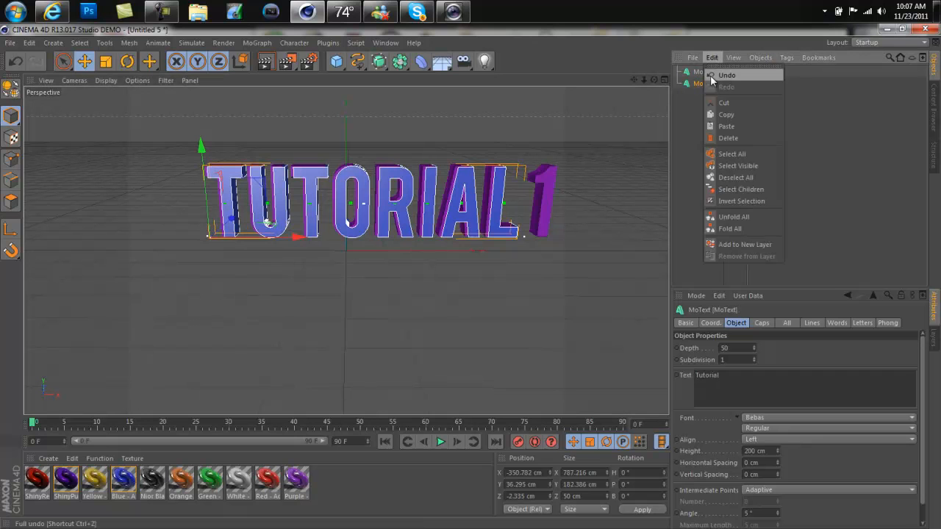
pyautogui.click(706, 76)
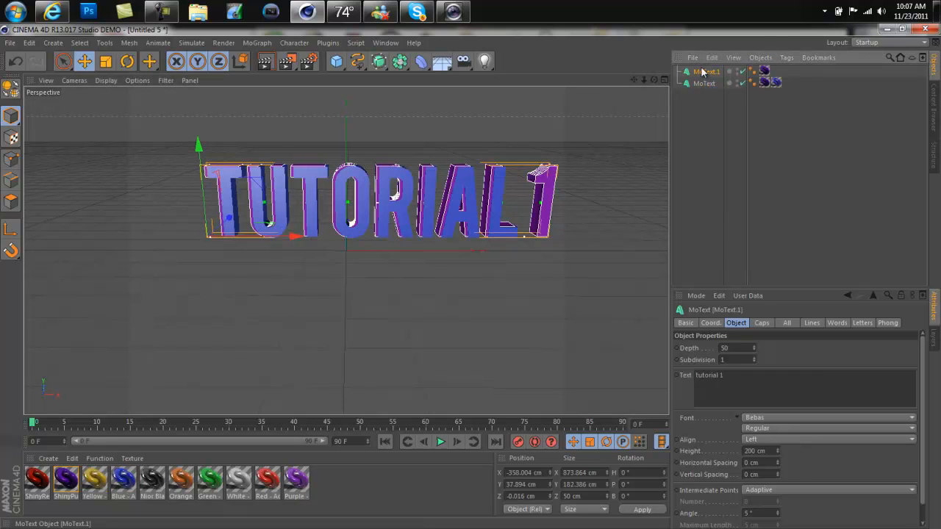
# Replace the purple text object's wording with "Want One"
pyautogui.doubleClick(722, 380)
pyautogui.press('BackSpace')
pyautogui.press('BackSpace')
pyautogui.press('BackSpace')
pyautogui.press('BackSpace')
pyautogui.press('BackSpace')
pyautogui.press('BackSpace')
pyautogui.press('BackSpace')
pyautogui.press('BackSpace')
pyautogui.press('BackSpace')
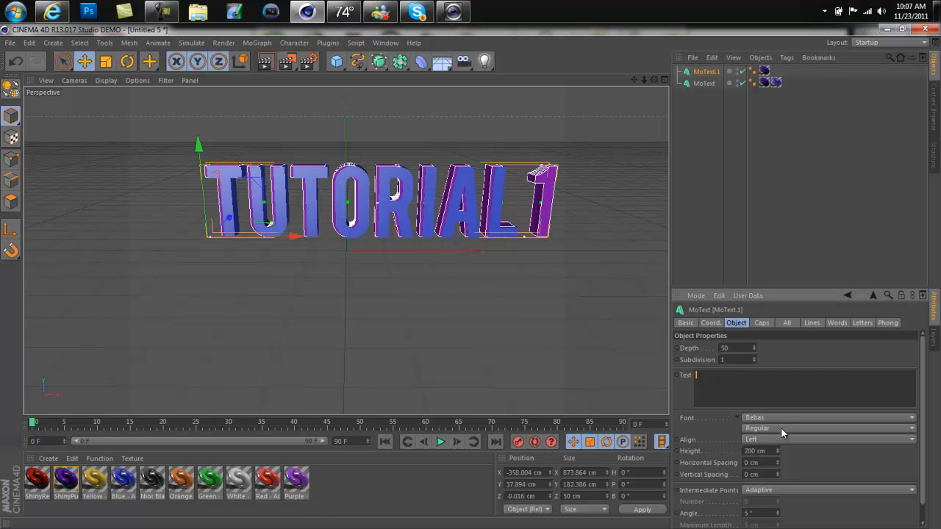
pyautogui.write('Watev')
pyautogui.press('BackSpace')
pyautogui.press('BackSpace')
pyautogui.press('BackSpace')
pyautogui.press('BackSpace')
pyautogui.write('ant One')
pyautogui.click(738, 348)
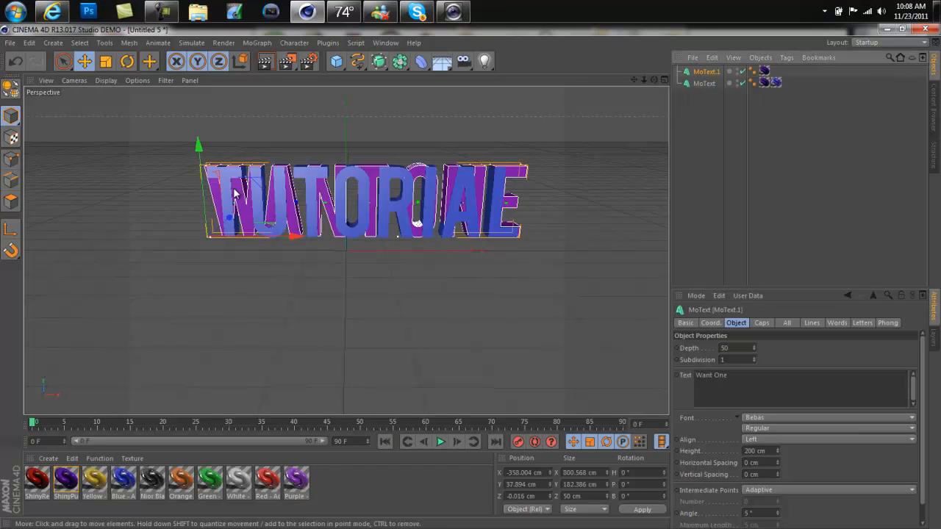
# Add the Ambient Occlusion and Global Illumination effects to the render settings
pyautogui.click(308, 64)
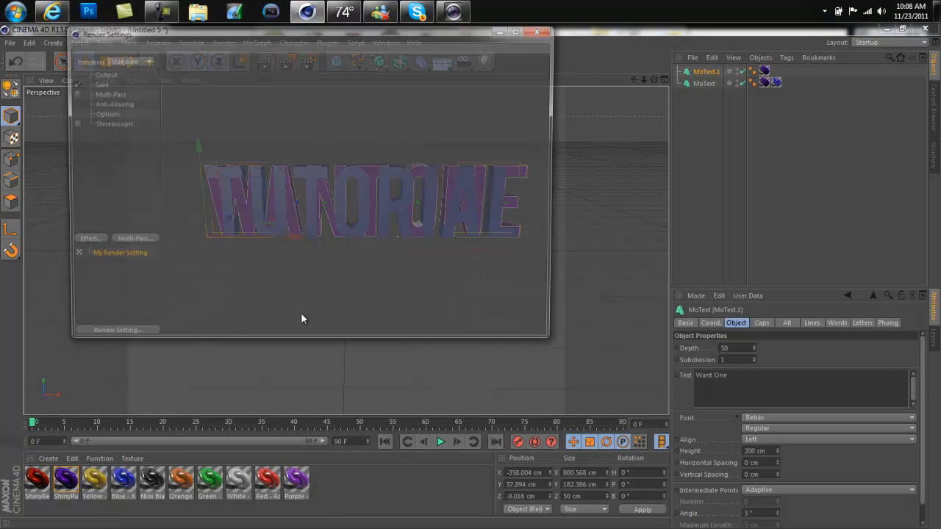
pyautogui.click(87, 244)
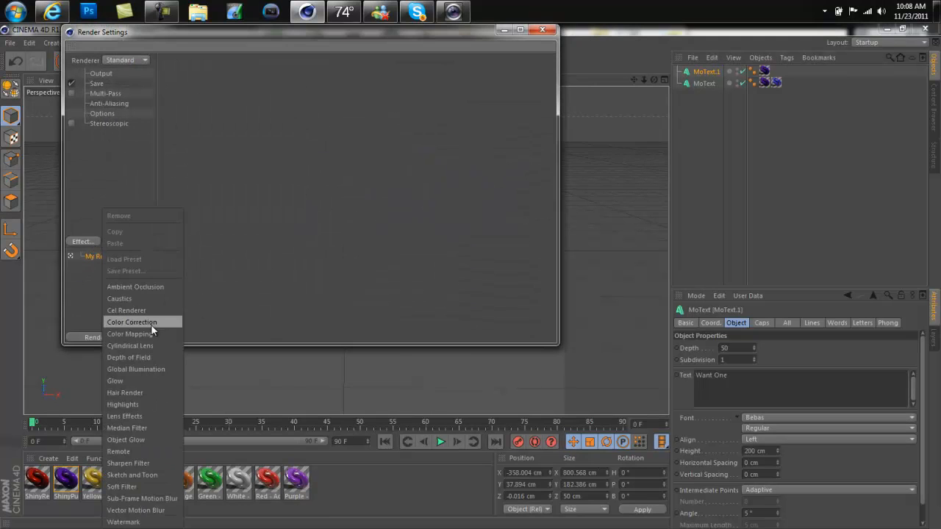
pyautogui.click(147, 289)
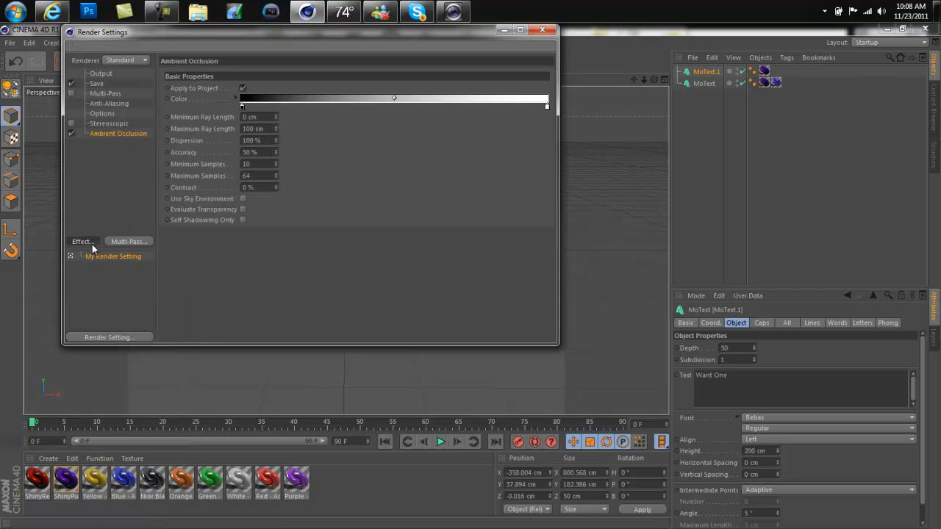
pyautogui.click(94, 245)
pyautogui.click(132, 369)
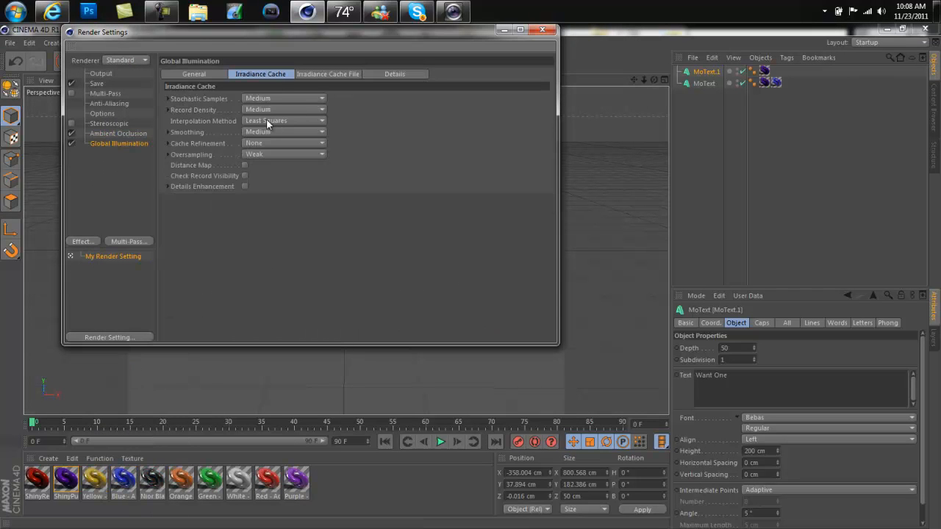
# Set the Global Illumination irradiance cache's Stochastic Samples and Record Density to Low and close the render settings
pyautogui.click(264, 97)
pyautogui.click(262, 132)
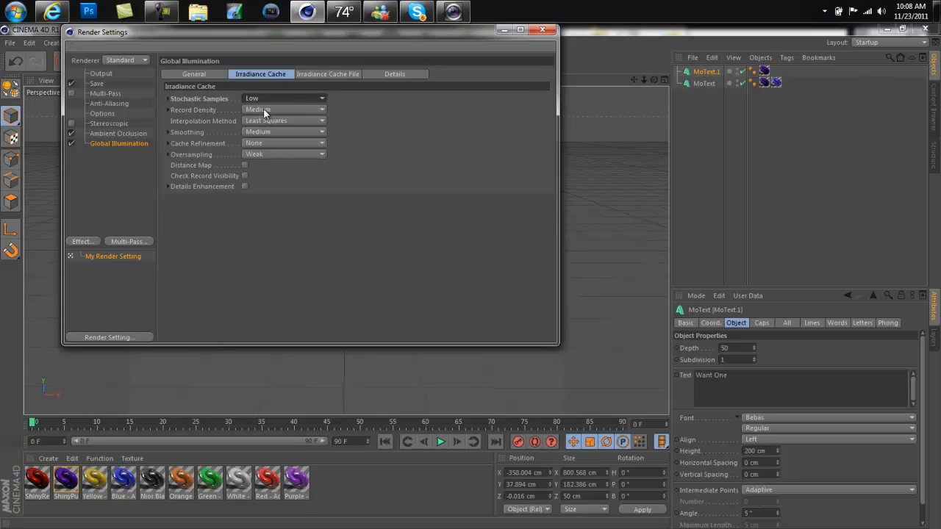
pyautogui.click(263, 108)
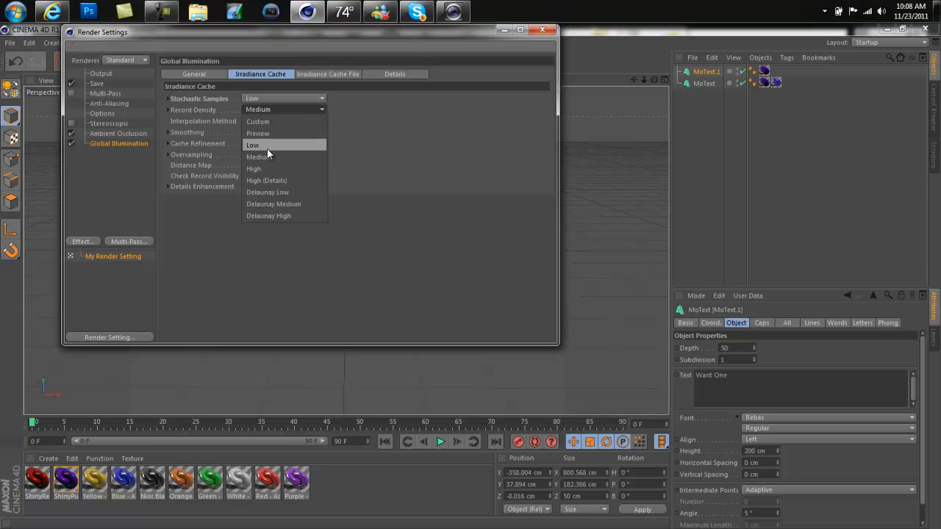
pyautogui.click(267, 147)
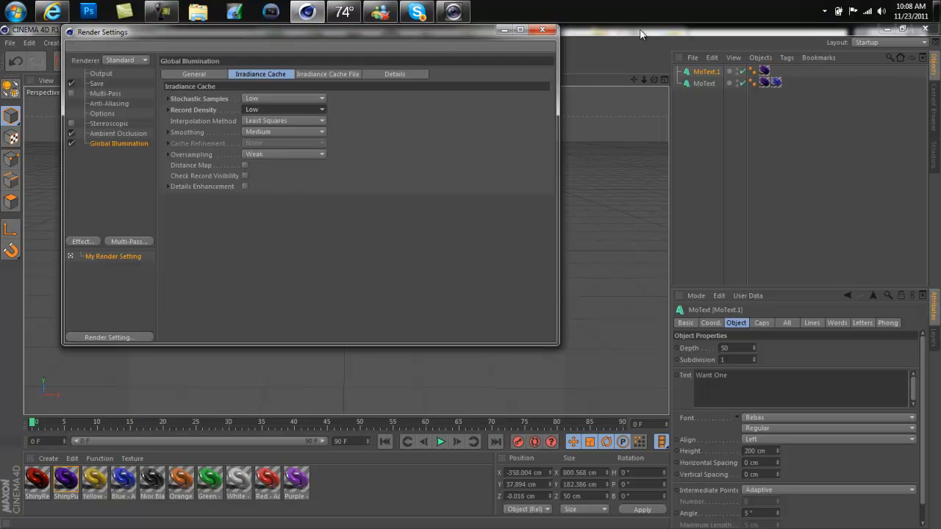
pyautogui.click(543, 30)
# Add a Sky object with the White material and preview-render the view
pyautogui.click(265, 61)
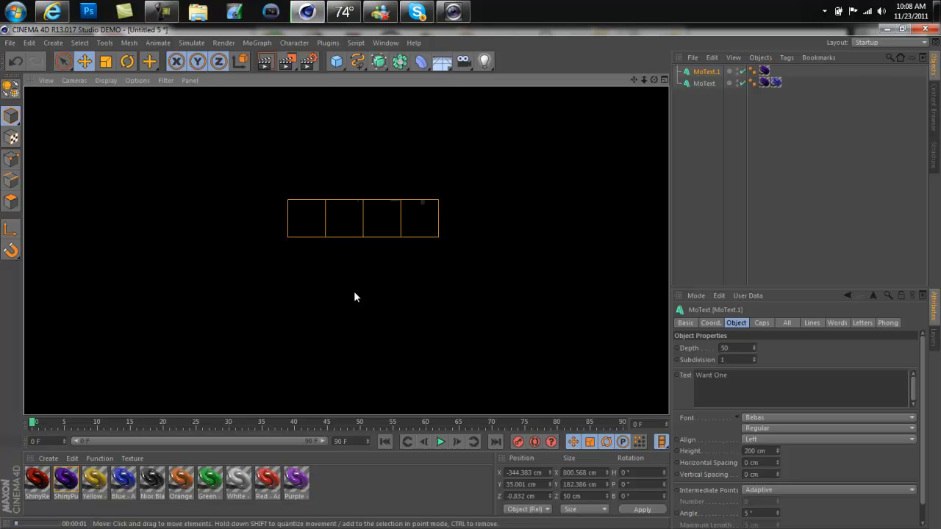
pyautogui.click(351, 291)
pyautogui.moveTo(450, 60); pyautogui.dragTo(490, 96)
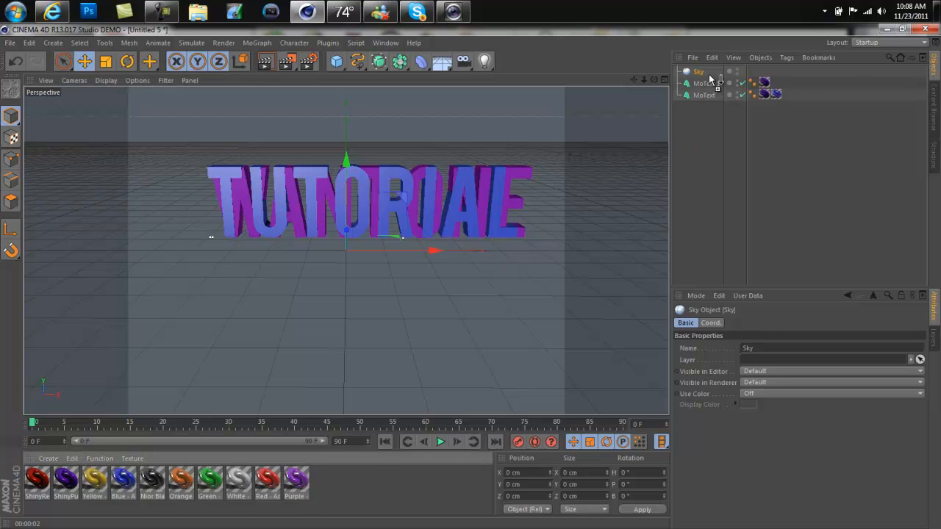
pyautogui.moveTo(708, 75); pyautogui.dragTo(706, 73)
pyautogui.click(268, 63)
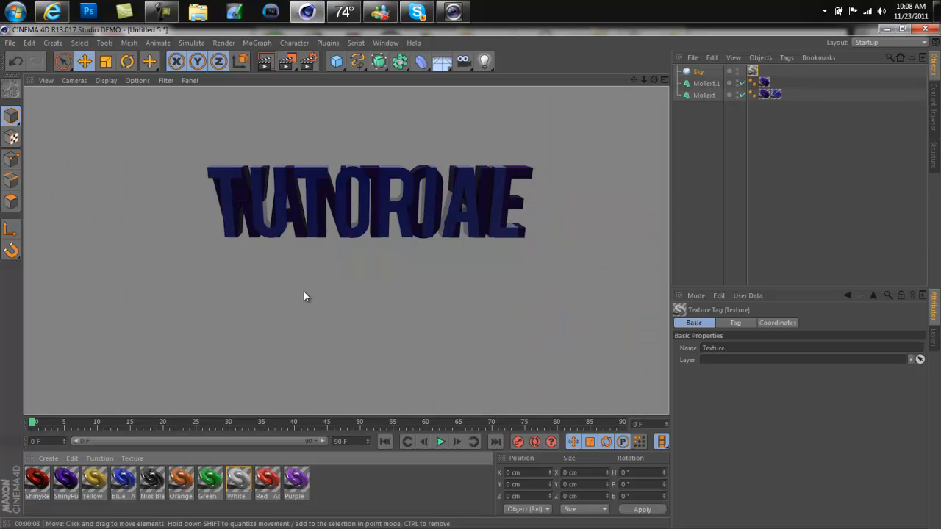
pyautogui.click(305, 296)
# Move the purple "Want One" text below the blue text, to about X -338 cm and Y -255 cm
pyautogui.click(702, 95)
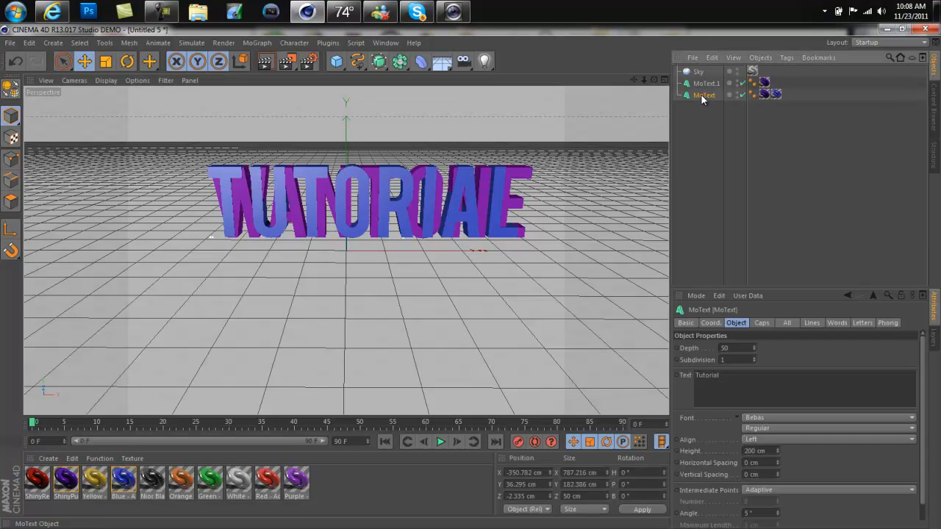
pyautogui.click(705, 83)
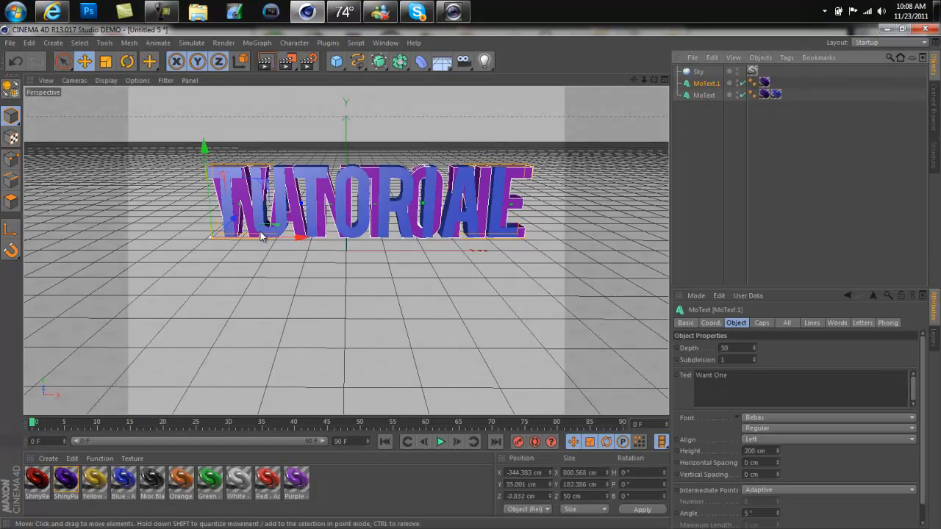
pyautogui.moveTo(261, 242)
pyautogui.mouseDown()
pyautogui.moveTo(466, 236)
pyautogui.moveTo(625, 246)
pyautogui.moveTo(479, 280)
pyautogui.moveTo(88, 243)
pyautogui.moveTo(268, 230)
pyautogui.moveTo(257, 230)
pyautogui.mouseUp()
pyautogui.moveTo(210, 147)
pyautogui.mouseDown()
pyautogui.moveTo(208, 257)
pyautogui.moveTo(187, 345)
pyautogui.moveTo(196, 307)
pyautogui.moveTo(196, 321)
pyautogui.mouseUp()
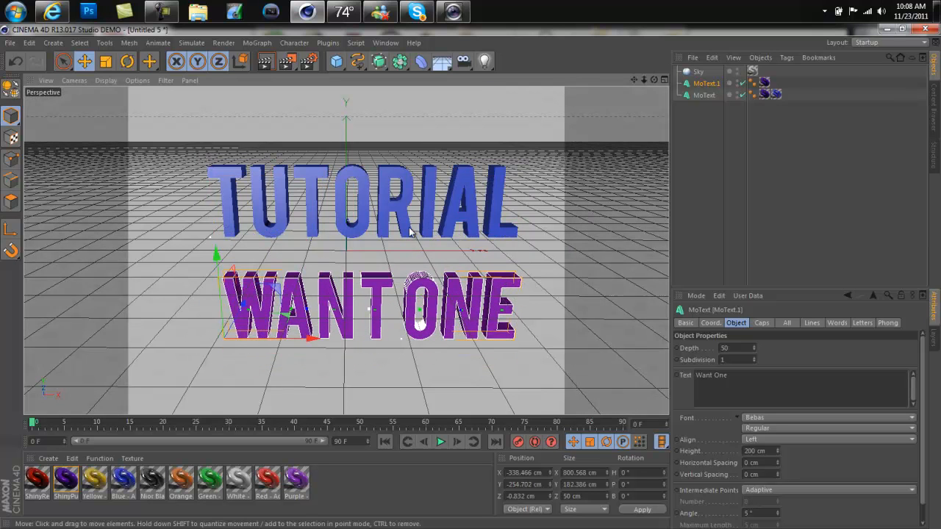
# Add a Floor object and lower the "Want One" text beneath it to about Y -277 cm
pyautogui.moveTo(441, 65); pyautogui.dragTo(478, 75)
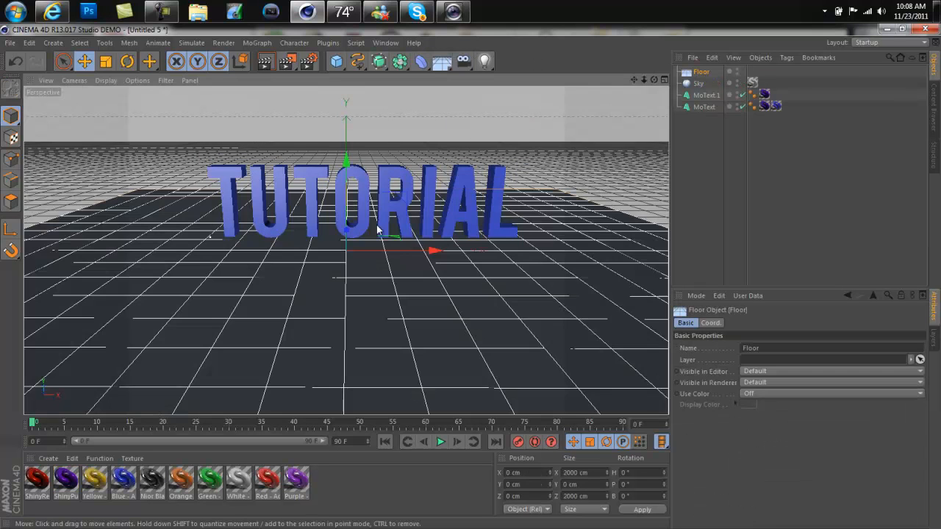
pyautogui.click(707, 96)
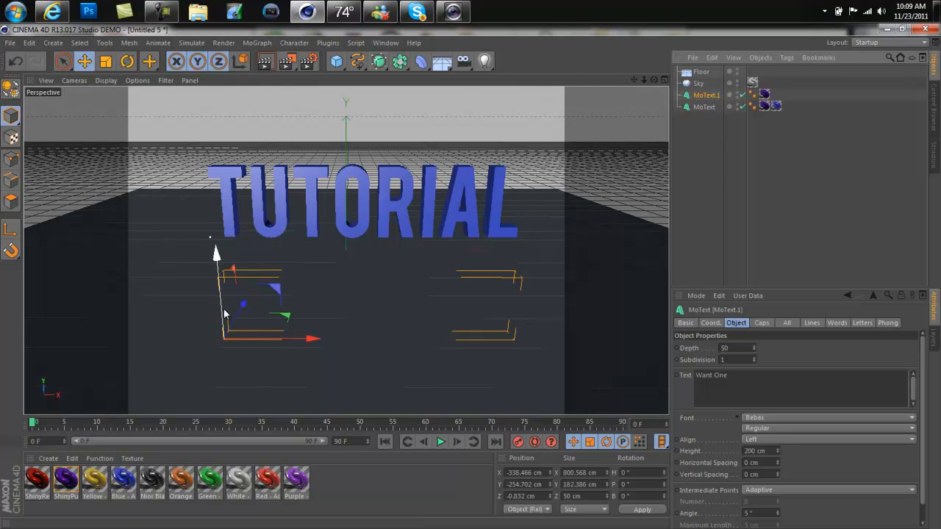
pyautogui.moveTo(221, 312); pyautogui.dragTo(192, 317)
# Apply the White material to the floor and preview-render the view
pyautogui.click(695, 73)
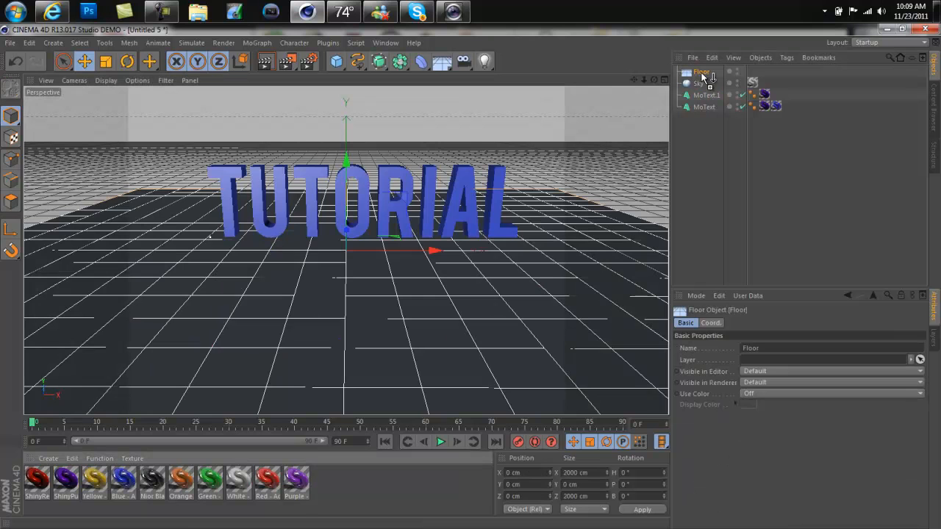
pyautogui.moveTo(701, 72); pyautogui.dragTo(701, 72)
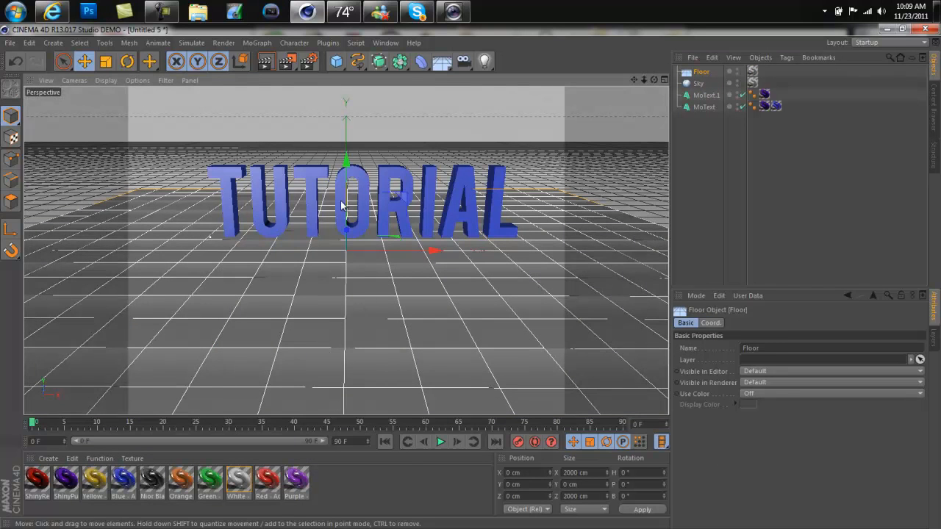
pyautogui.click(280, 213)
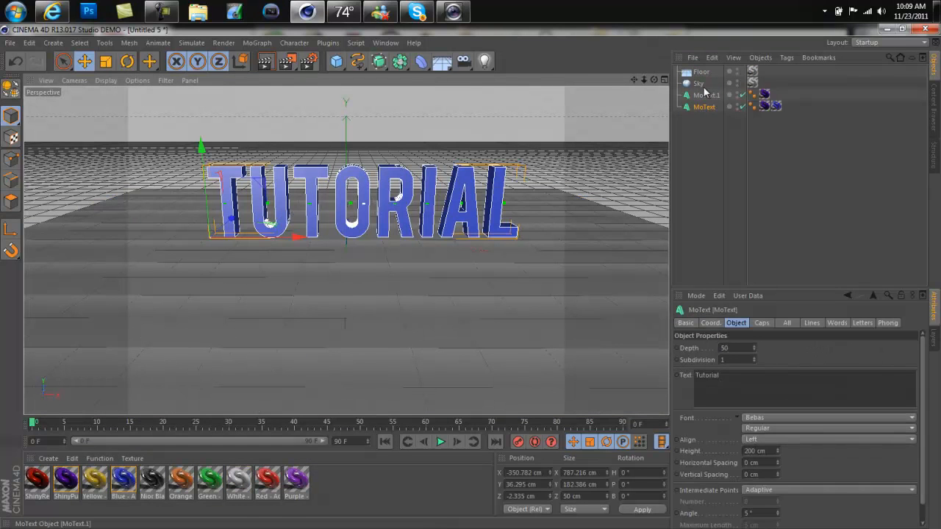
pyautogui.click(263, 67)
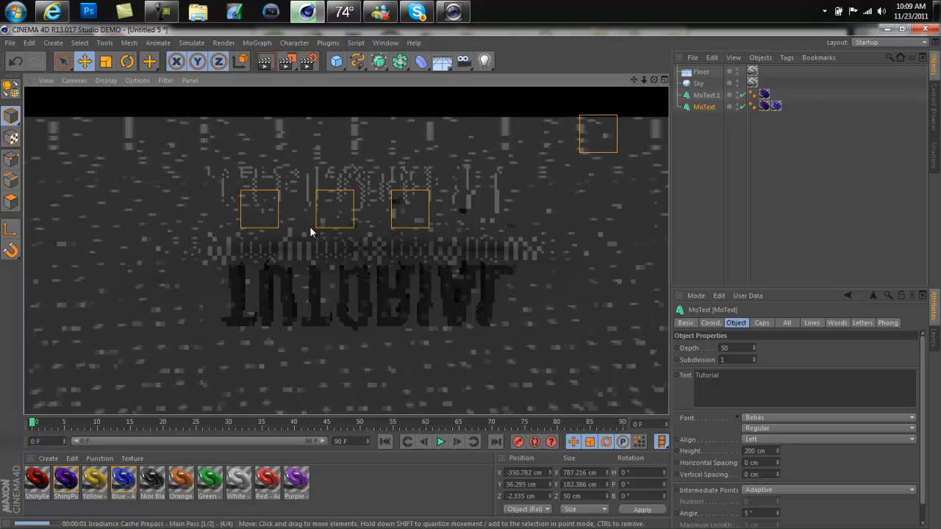
pyautogui.click(163, 12)
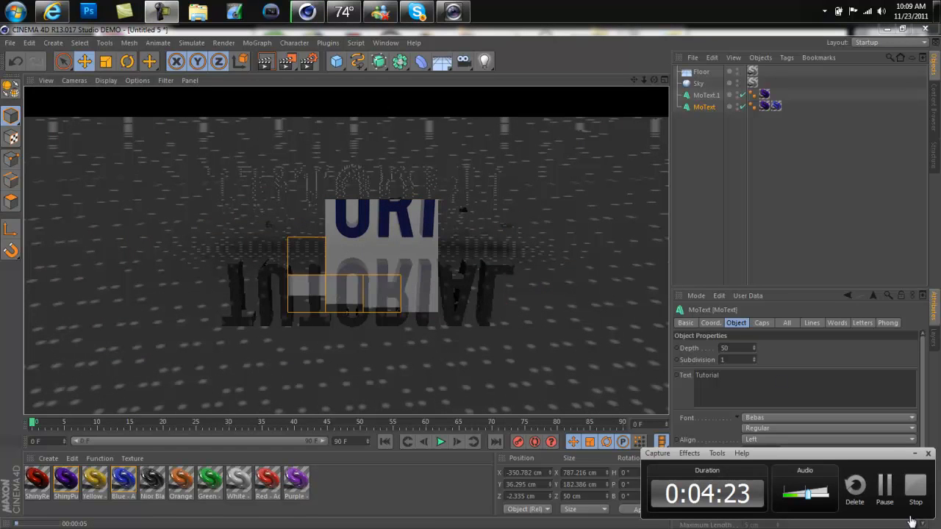
pyautogui.click(882, 484)
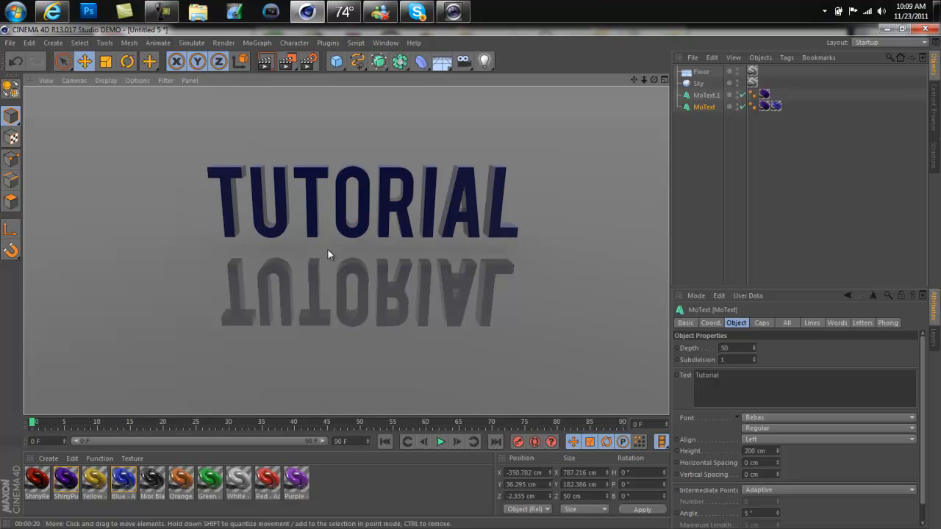
# Set both the start and end caps of the blue "Tutorial" text to Fillet Cap
pyautogui.click(358, 197)
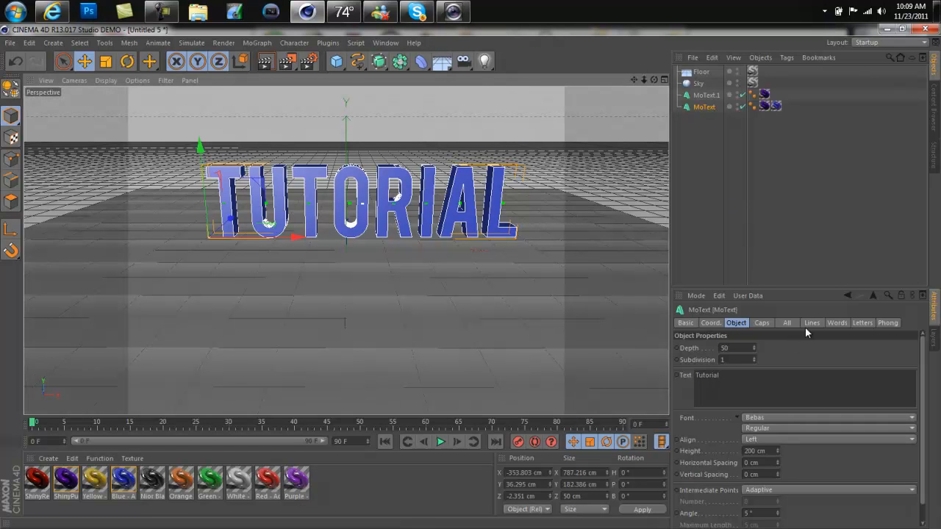
pyautogui.click(762, 323)
pyautogui.click(743, 348)
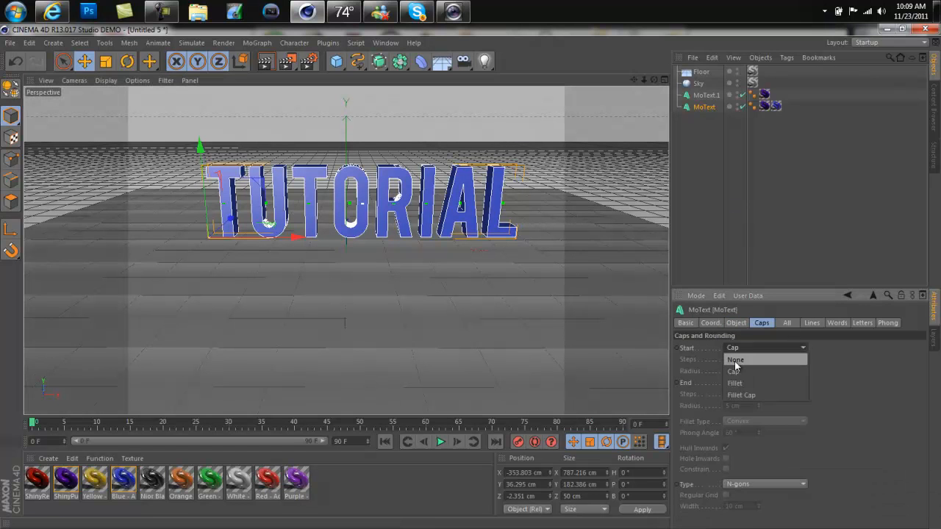
pyautogui.click(743, 397)
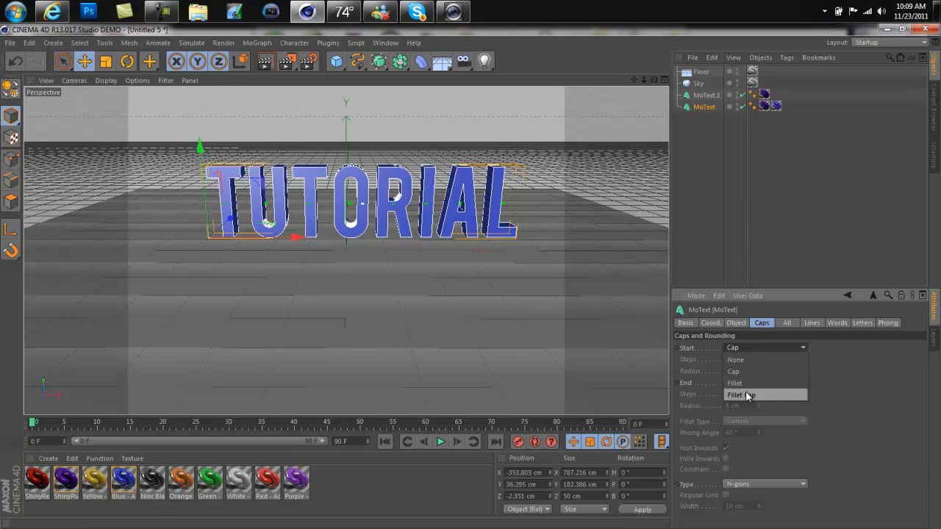
pyautogui.click(734, 382)
pyautogui.click(733, 432)
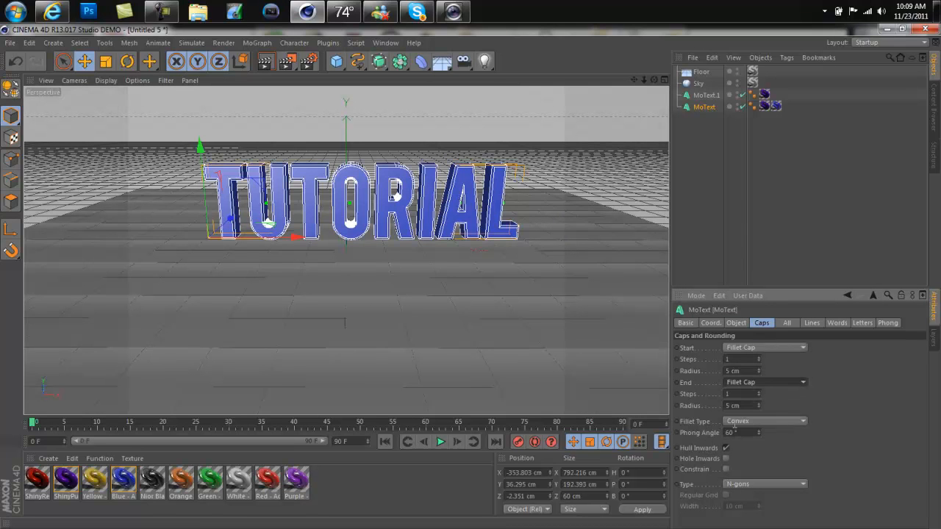
# Set both the start and end caps of the purple "Want One" text to Fillet Cap
pyautogui.click(705, 94)
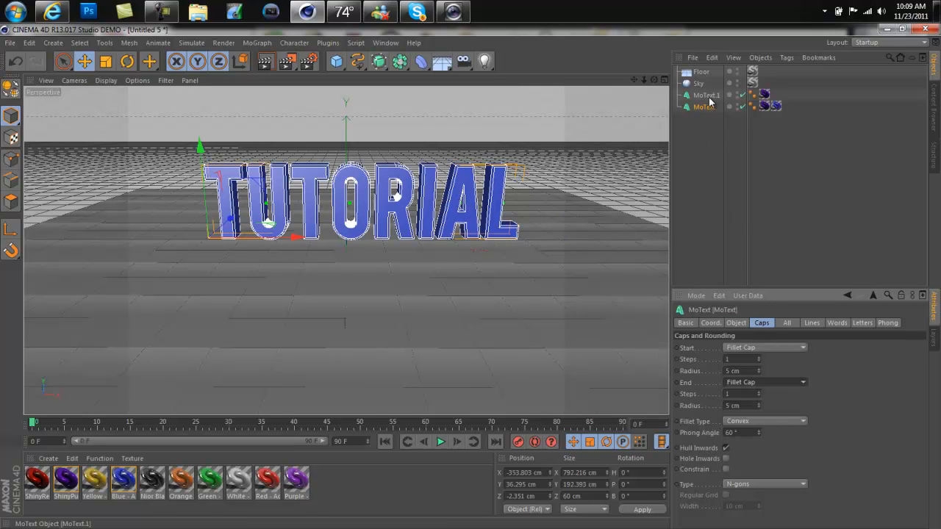
pyautogui.click(751, 350)
pyautogui.click(744, 395)
pyautogui.click(746, 381)
pyautogui.click(747, 430)
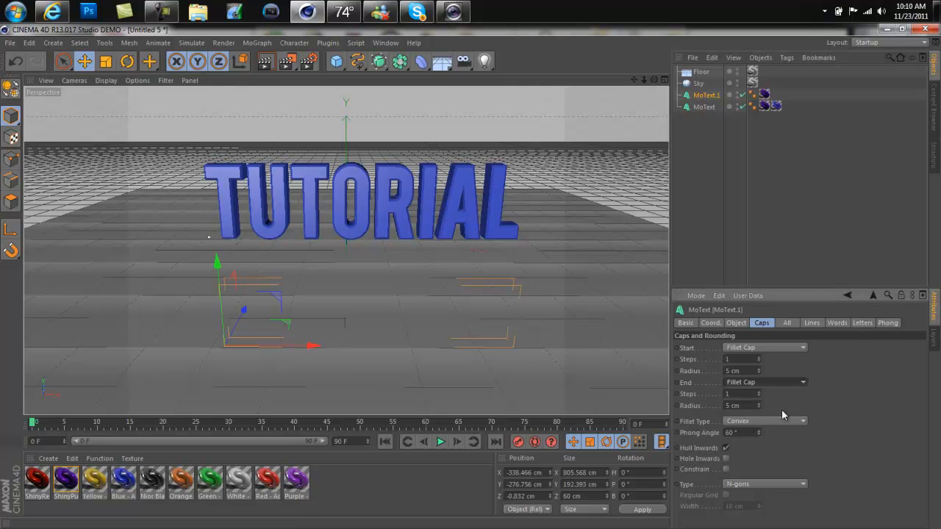
# Raise the blue "Tutorial" text above the floor to about Y 59 cm
pyautogui.click(703, 107)
pyautogui.moveTo(200, 147); pyautogui.dragTo(200, 136)
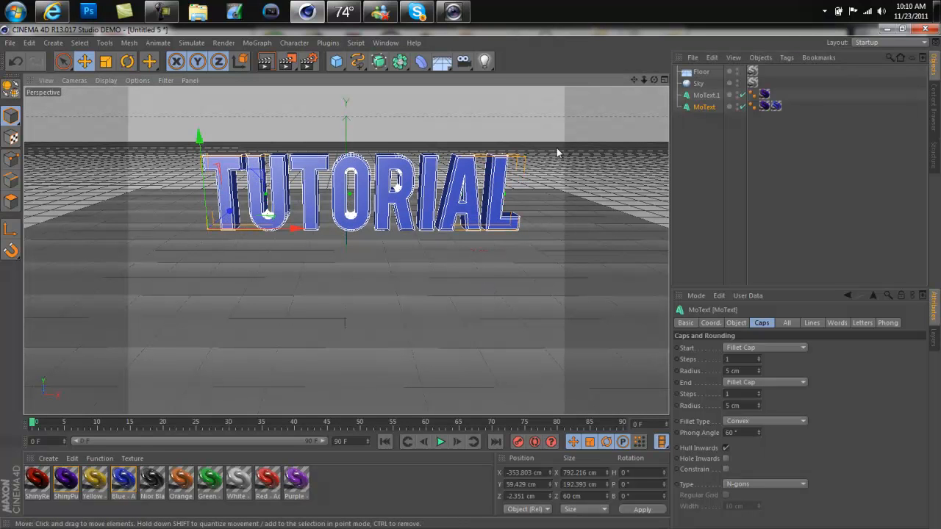
pyautogui.click(532, 144)
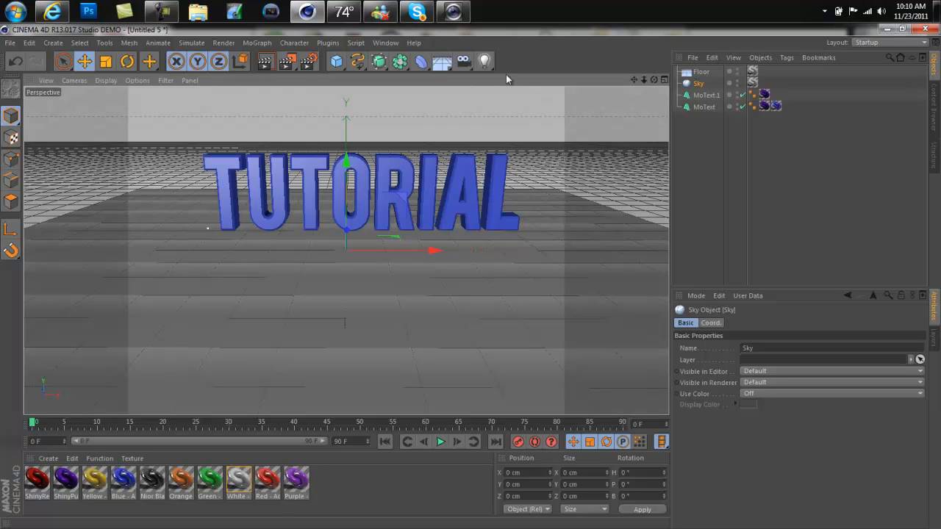
# Add a Collider Body simulation tag and place it on the Floor object
pyautogui.click(787, 57)
pyautogui.moveTo(818, 147)
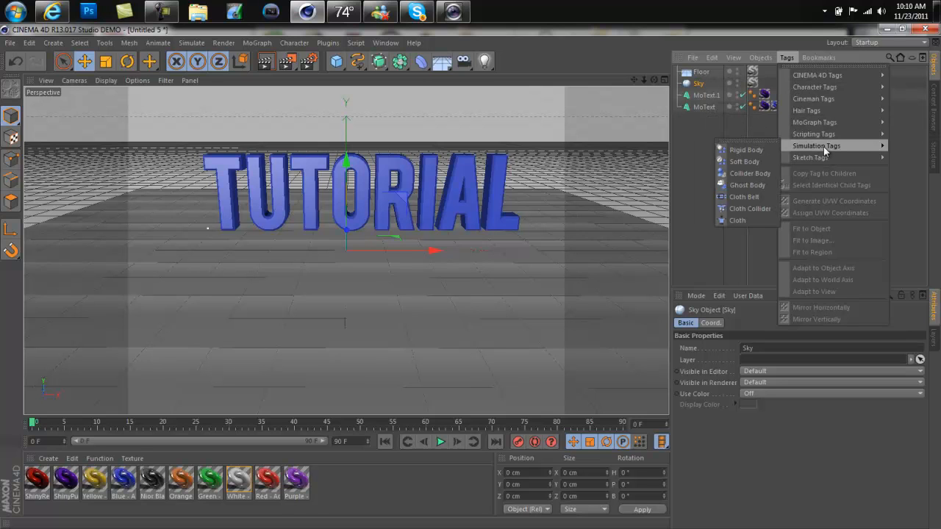
pyautogui.click(745, 150)
pyautogui.moveTo(751, 83)
pyautogui.mouseDown()
pyautogui.moveTo(705, 75)
pyautogui.moveTo(751, 71)
pyautogui.mouseUp()
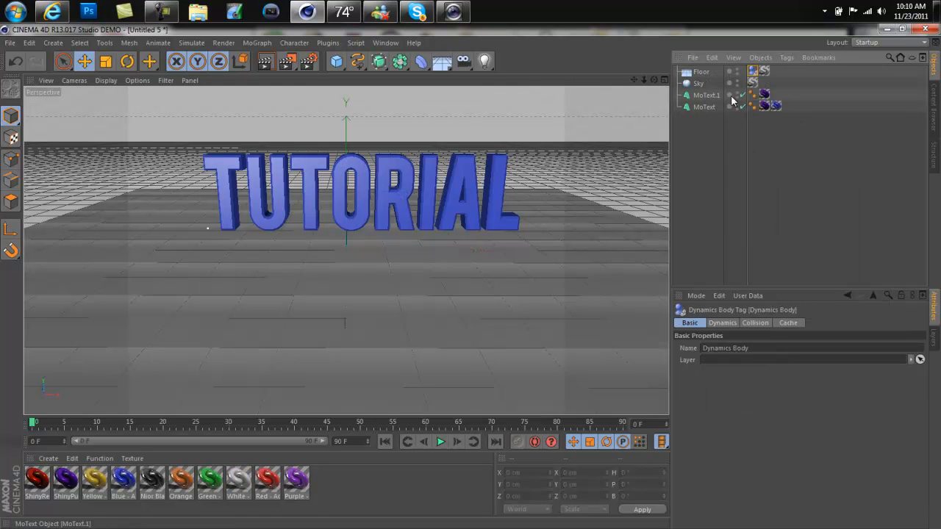
pyautogui.click(611, 247)
pyautogui.click(413, 305)
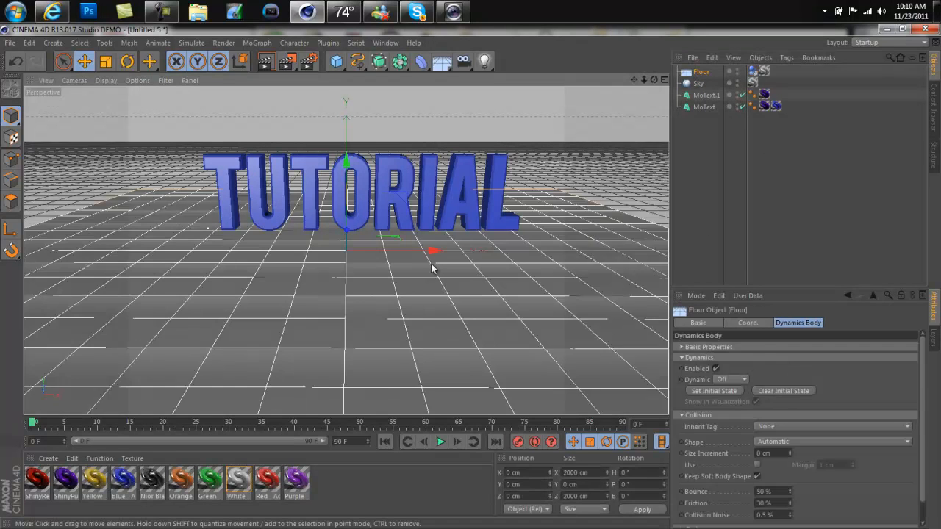
pyautogui.click(757, 74)
pyautogui.click(776, 134)
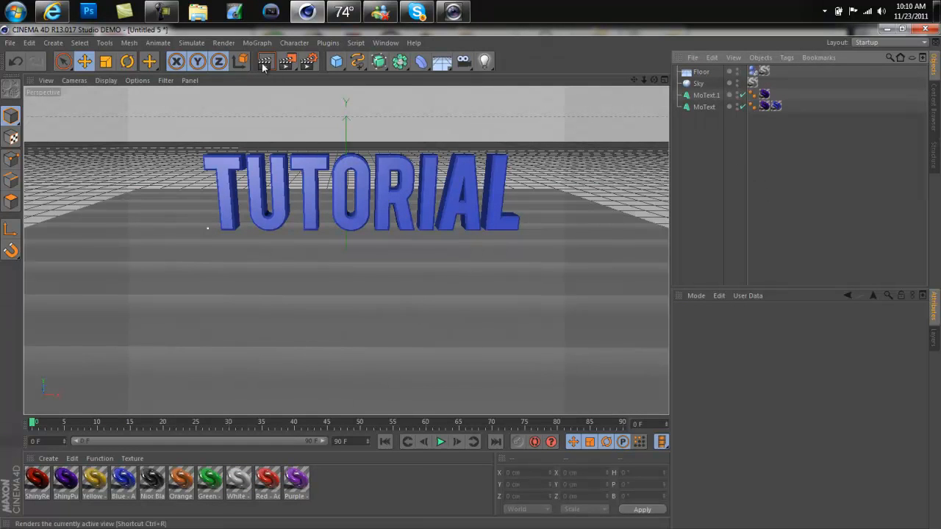
# Set the render output size to 1280 x 720 pixels and close the render settings
pyautogui.click(308, 61)
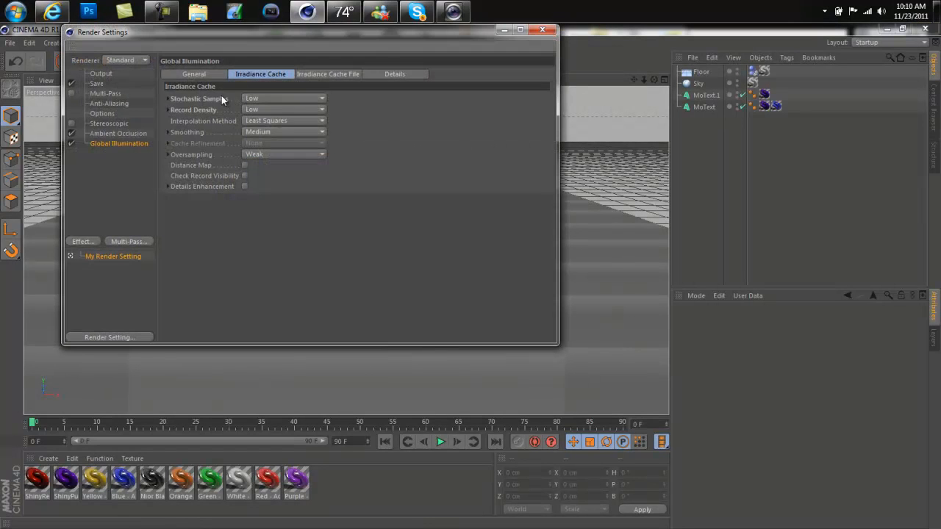
pyautogui.click(103, 74)
pyautogui.doubleClick(245, 85)
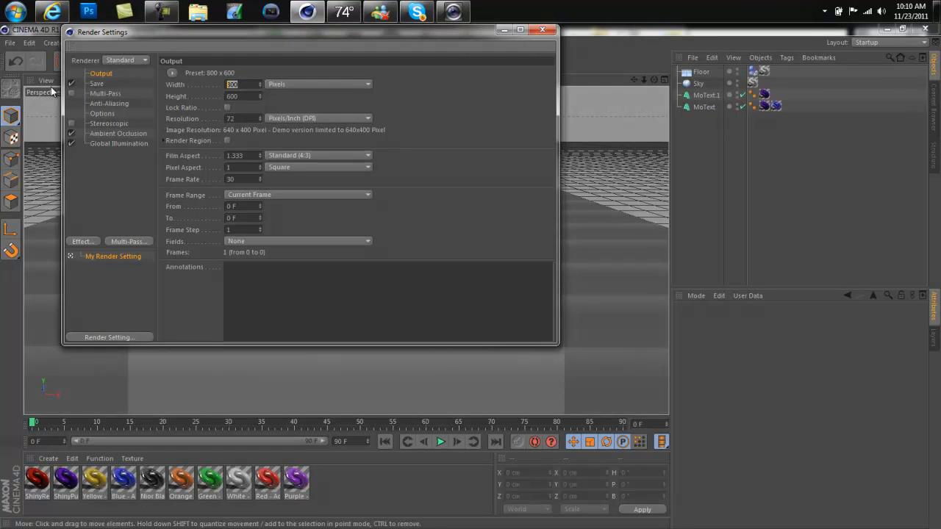
pyautogui.write('1920')
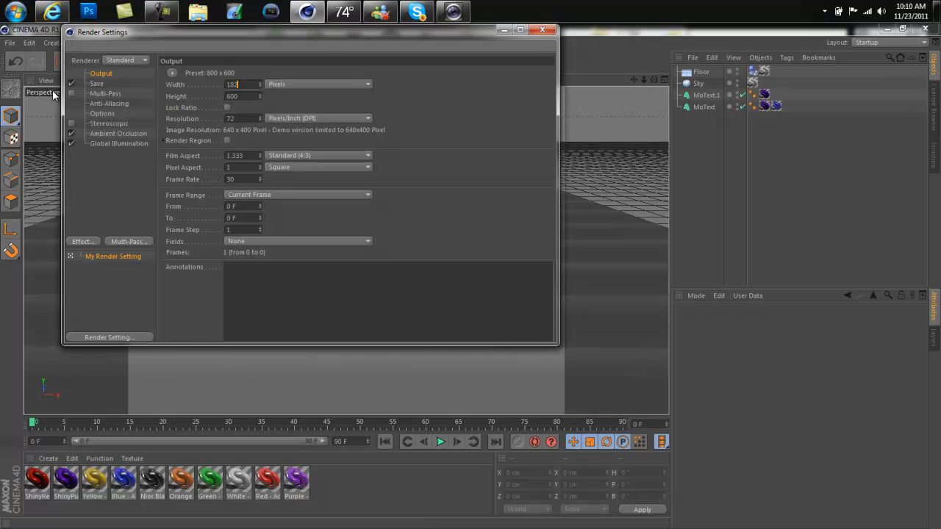
pyautogui.write('80')
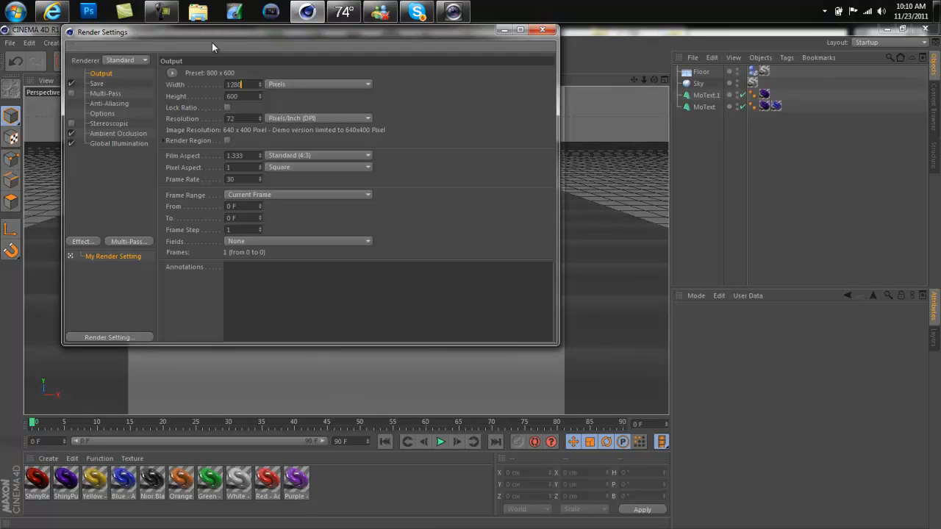
pyautogui.press('Tab')
pyautogui.write('720')
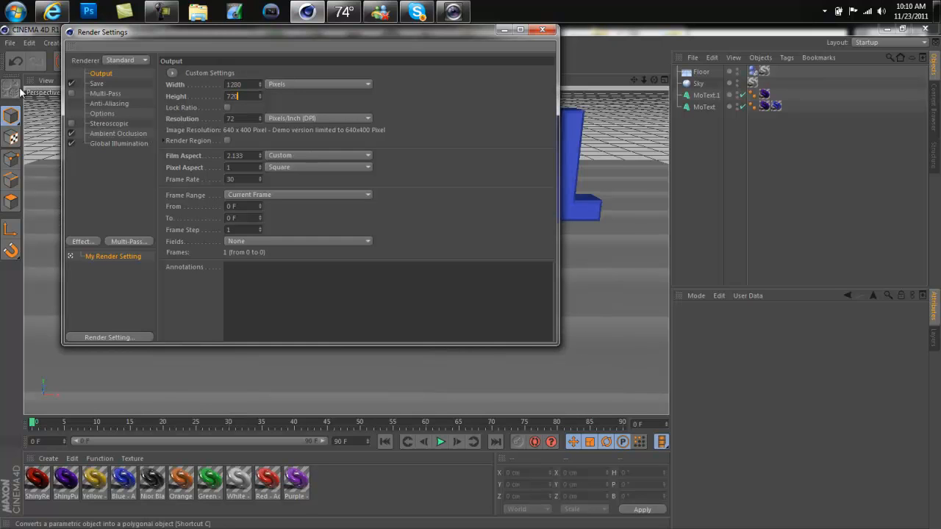
pyautogui.press('Return')
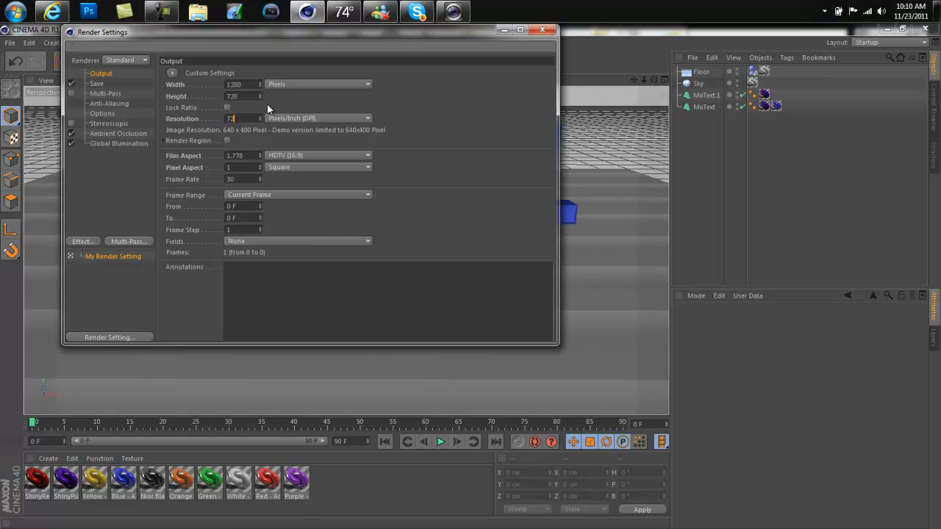
pyautogui.click(543, 30)
# Pull the perspective view back so the whole "Tutorial" text sits well inside the render frame
pyautogui.click(327, 222)
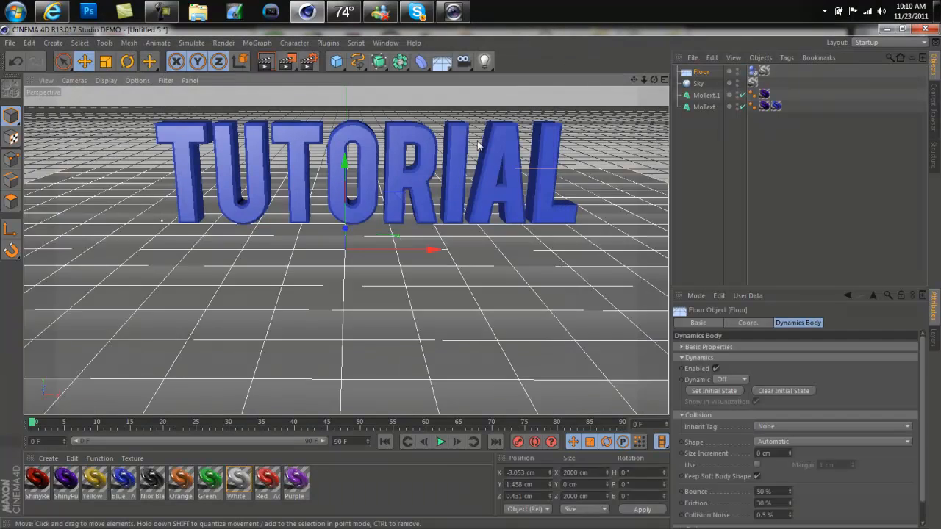
pyautogui.moveTo(646, 81); pyautogui.dragTo(555, 301)
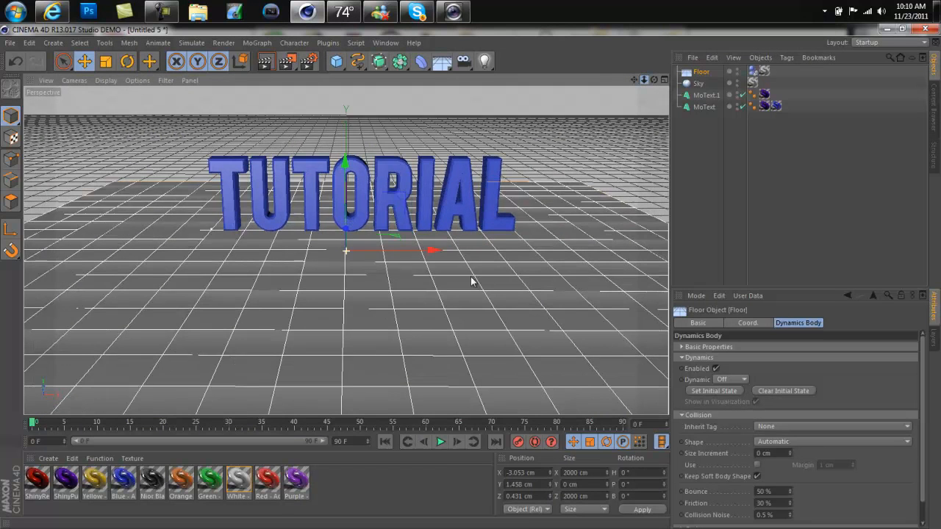
pyautogui.click(444, 153)
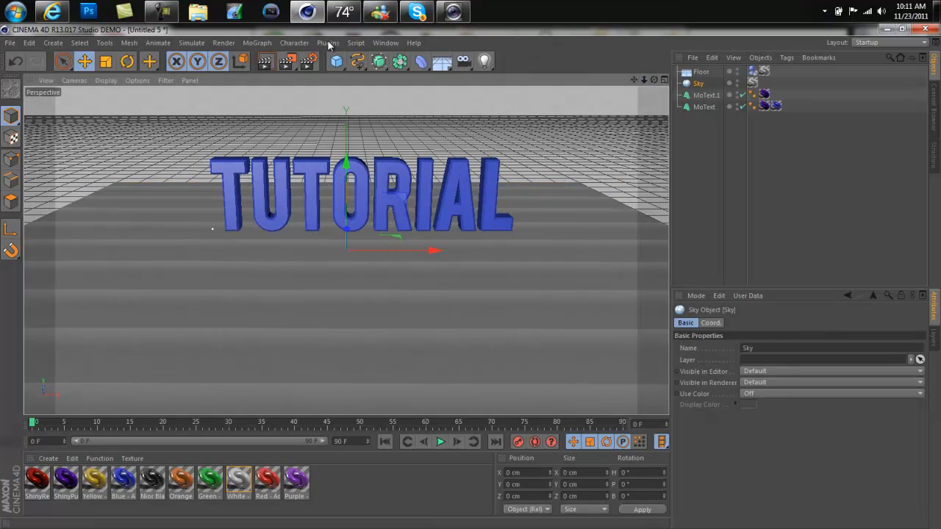
# Switch to the desktop, search for "computer" and open the Computer file browser
pyautogui.click(885, 29)
pyautogui.click(16, 11)
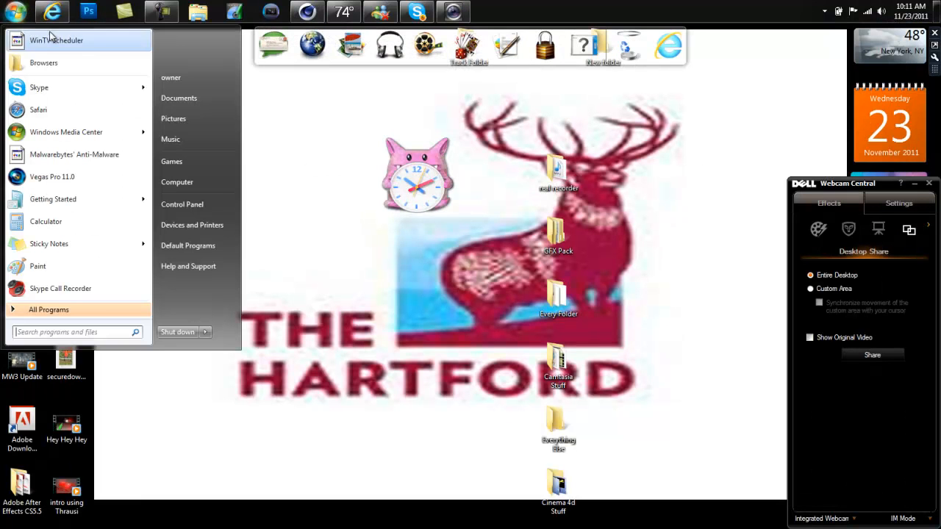
pyautogui.write('comp')
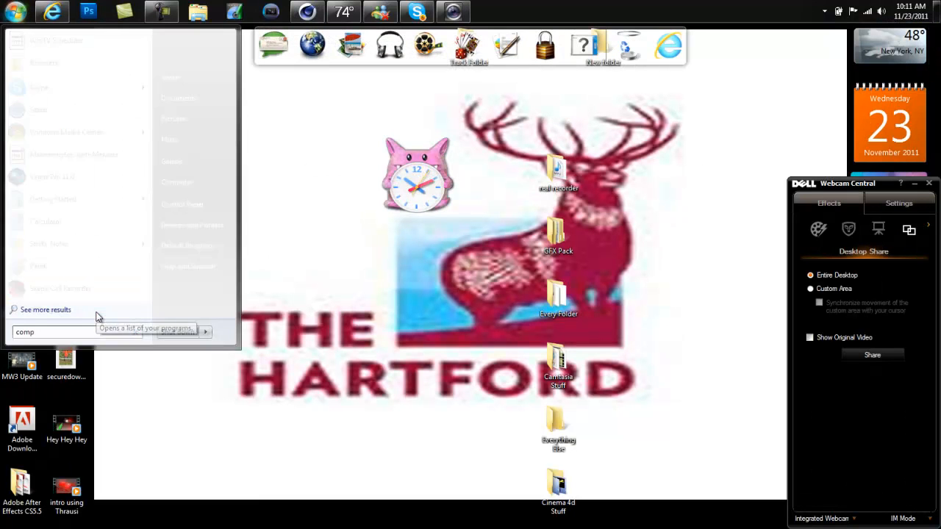
pyautogui.write('uter')
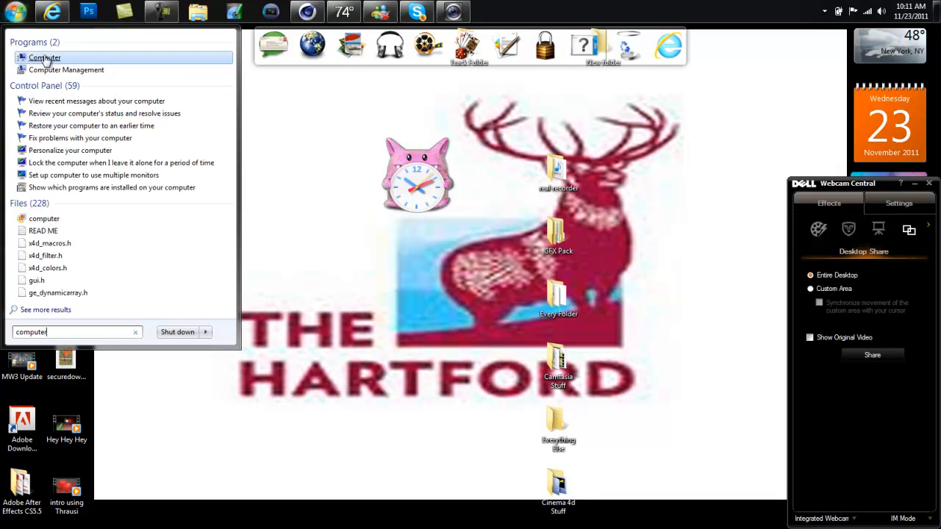
pyautogui.click(48, 57)
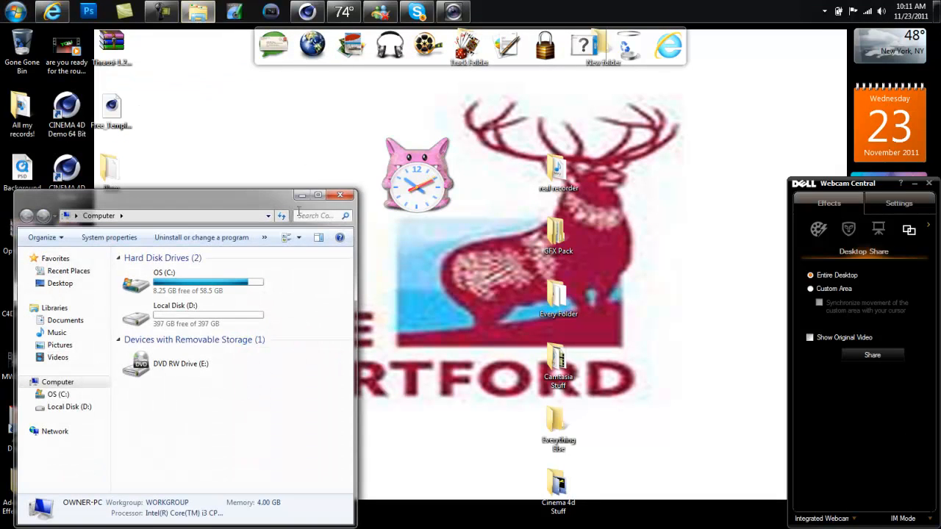
# Check the plugins folder under Program Files, MAXON, CINEMA 4D R13 Demo on drive C for Thrausi, and return to CINEMA 4D
pyautogui.doubleClick(243, 280)
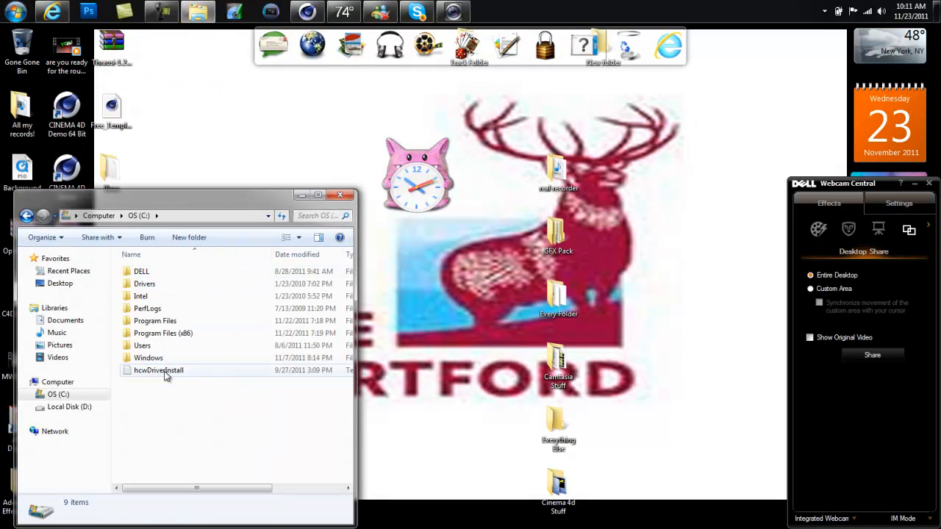
pyautogui.doubleClick(185, 322)
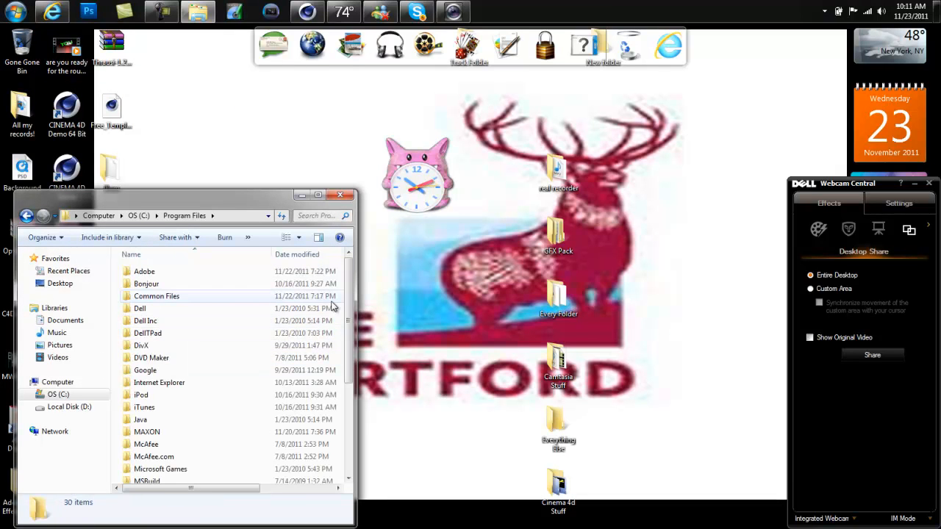
pyautogui.scroll(-1, 340, 307)
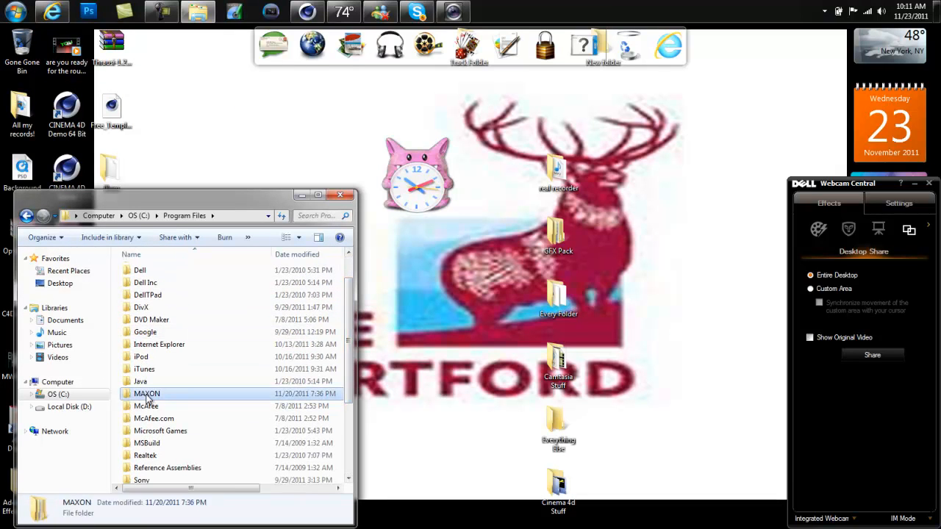
pyautogui.doubleClick(147, 394)
pyautogui.doubleClick(182, 272)
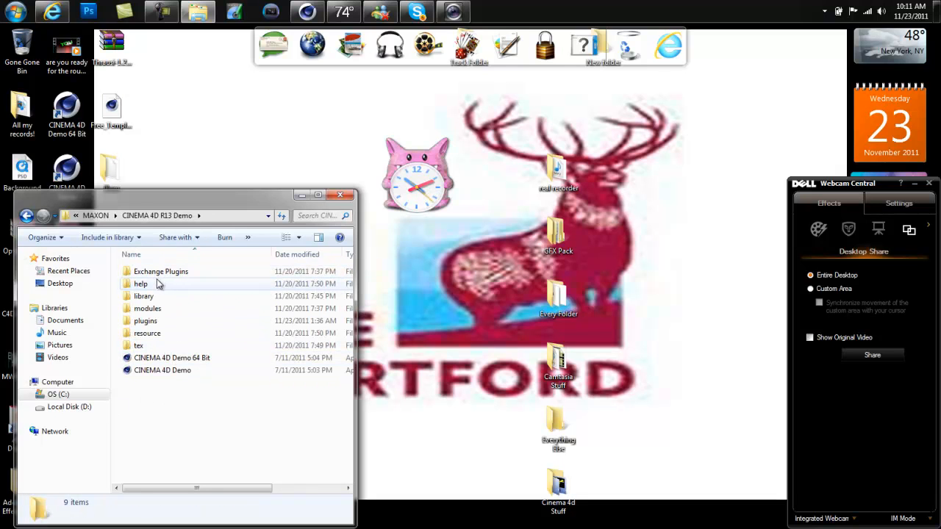
pyautogui.doubleClick(166, 321)
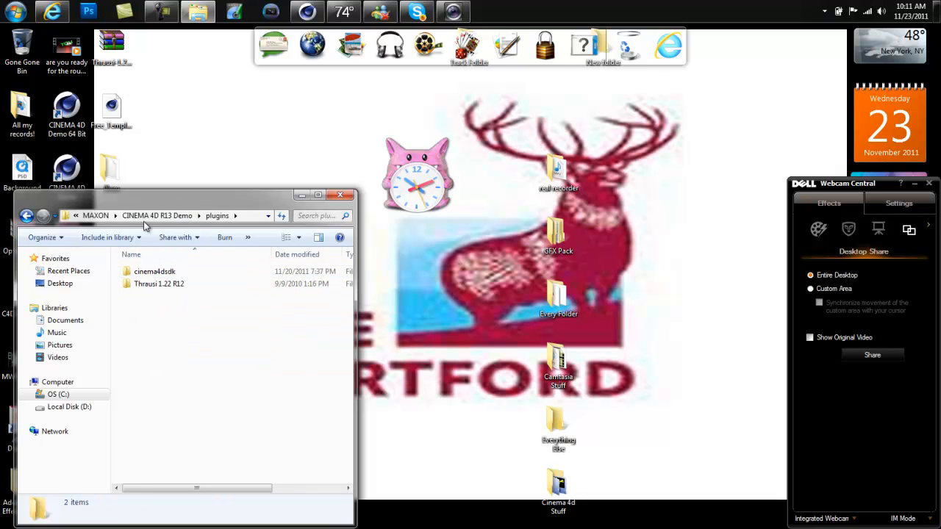
pyautogui.click(339, 194)
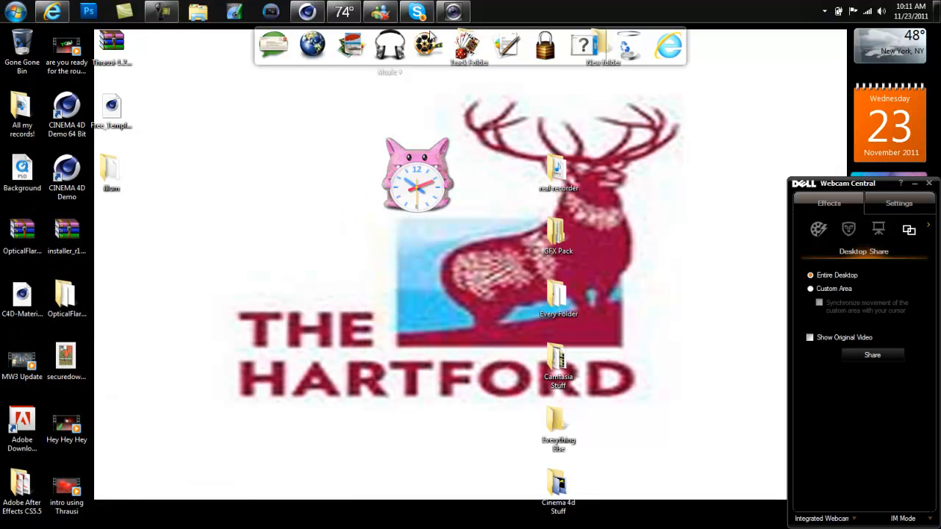
pyautogui.click(308, 13)
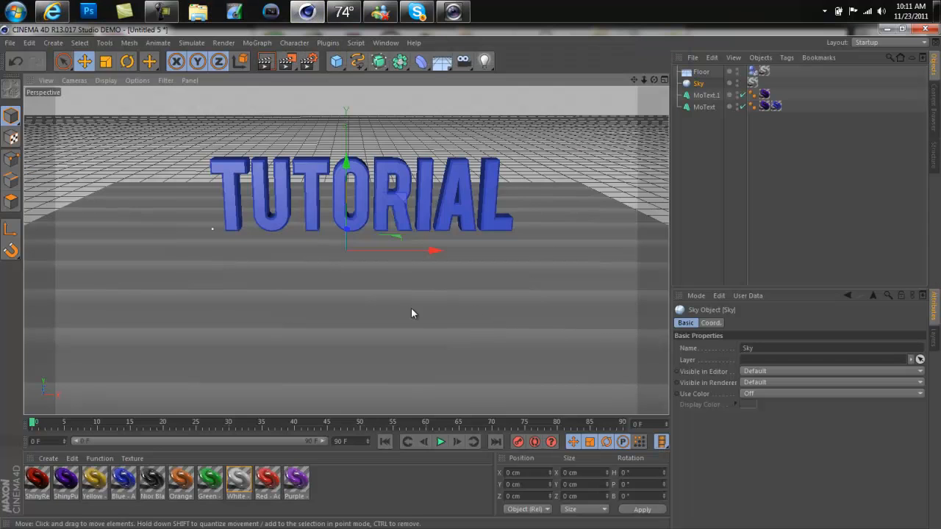
# Open the Thrausi tool from the Thrausi 1.22 R12 plugin
pyautogui.click(401, 188)
pyautogui.click(389, 316)
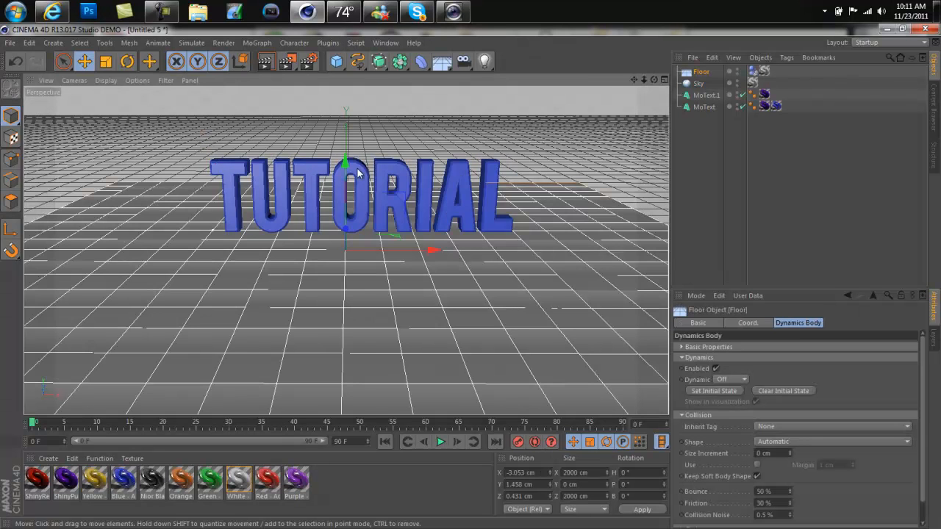
pyautogui.click(329, 42)
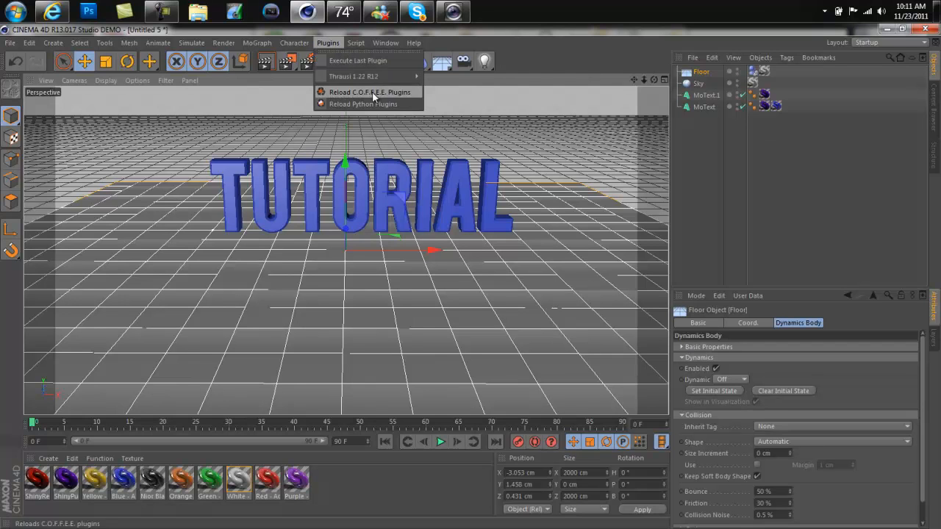
pyautogui.moveTo(374, 77)
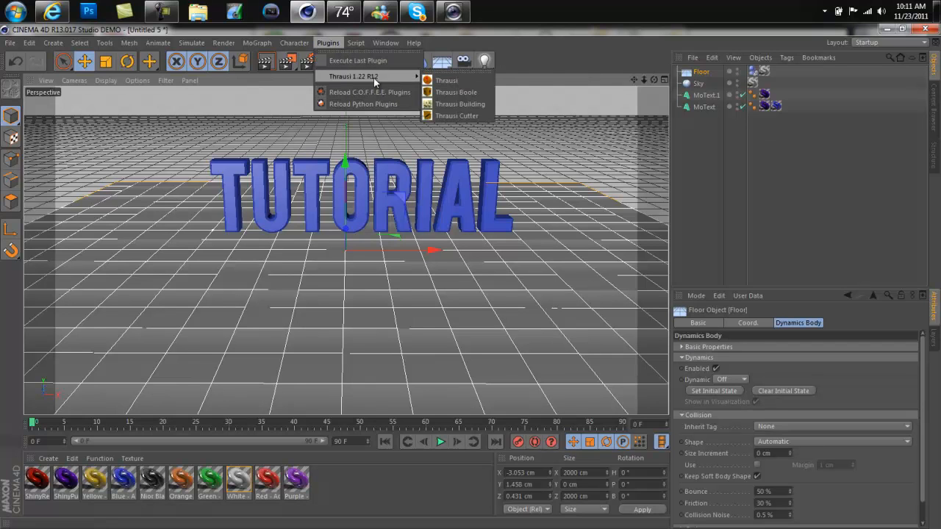
pyautogui.click(474, 80)
pyautogui.press('BackSpace')
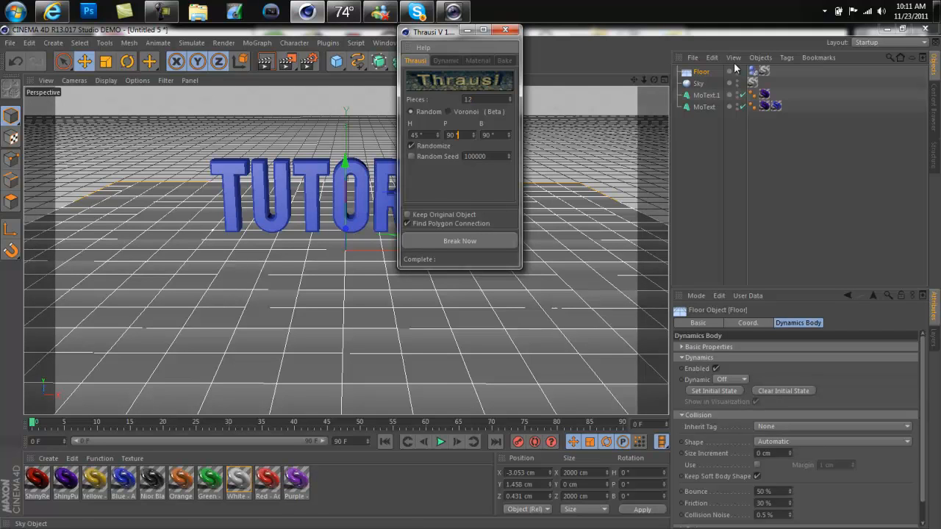
# Break the blue "Tutorial" MoText into 12 random pieces per letter with Thrausi and close its window
pyautogui.click(704, 96)
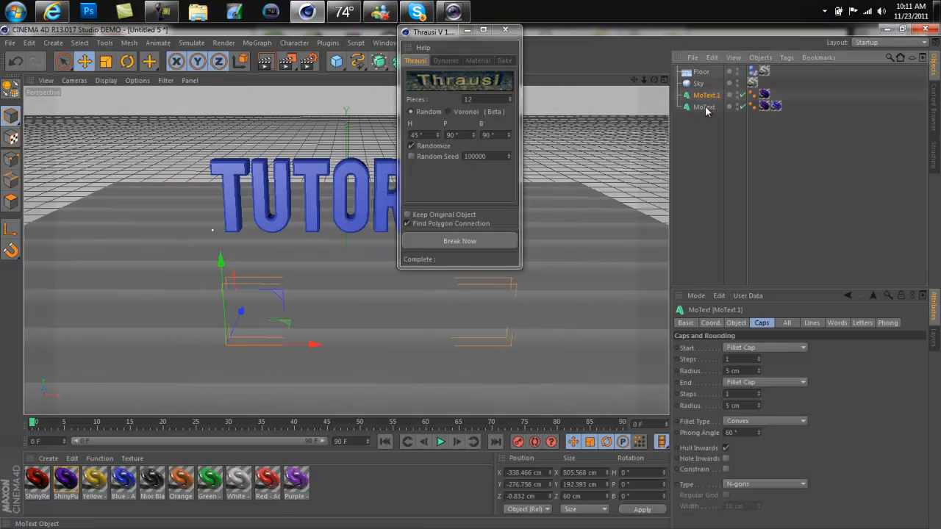
pyautogui.click(704, 107)
pyautogui.click(436, 239)
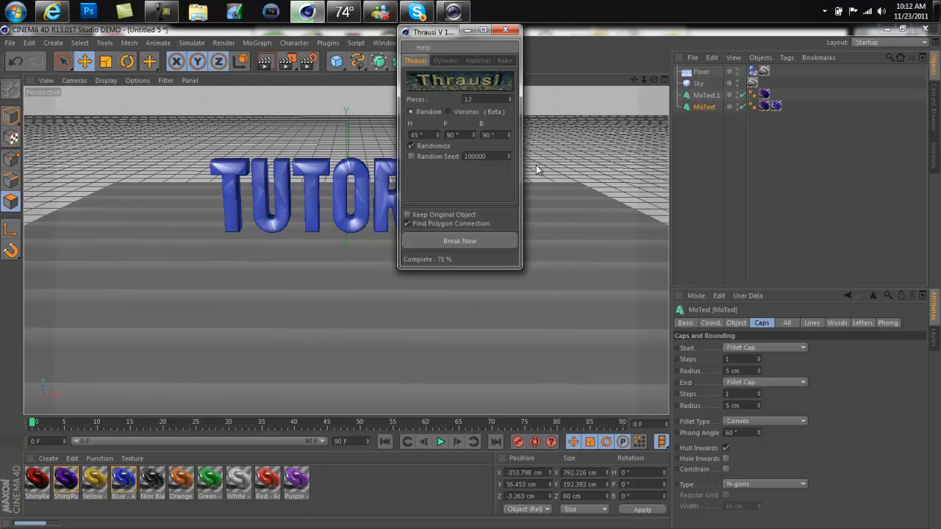
pyautogui.click(507, 31)
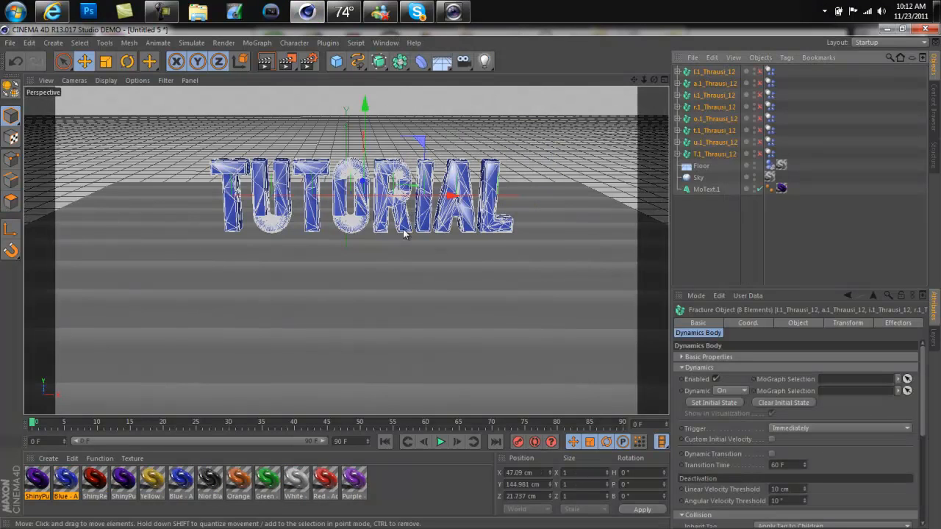
# Deselect the fractured letters and play the animation to preview the shatter on the floor
pyautogui.click(459, 103)
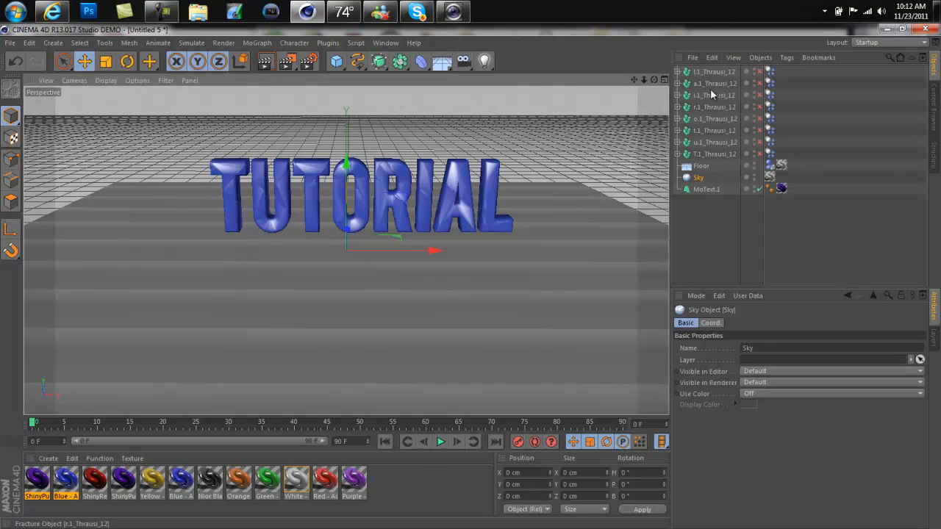
pyautogui.click(440, 444)
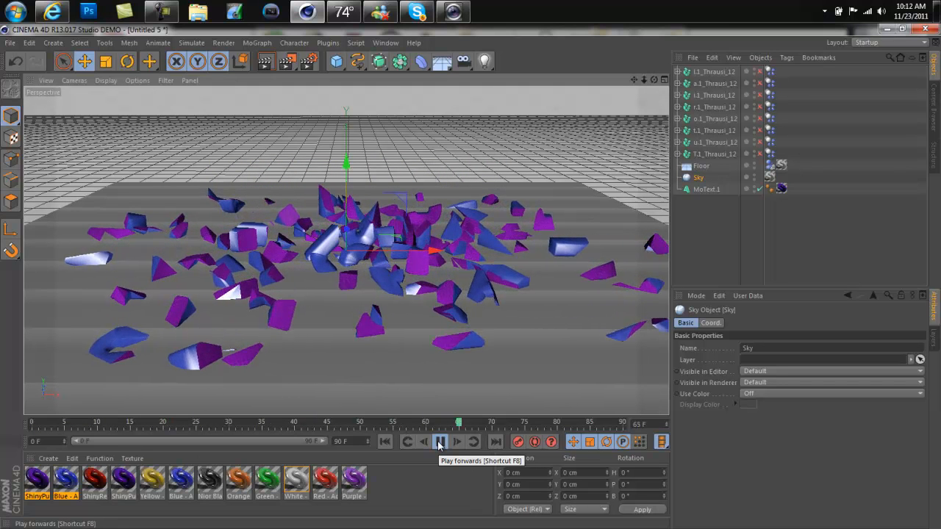
pyautogui.click(438, 443)
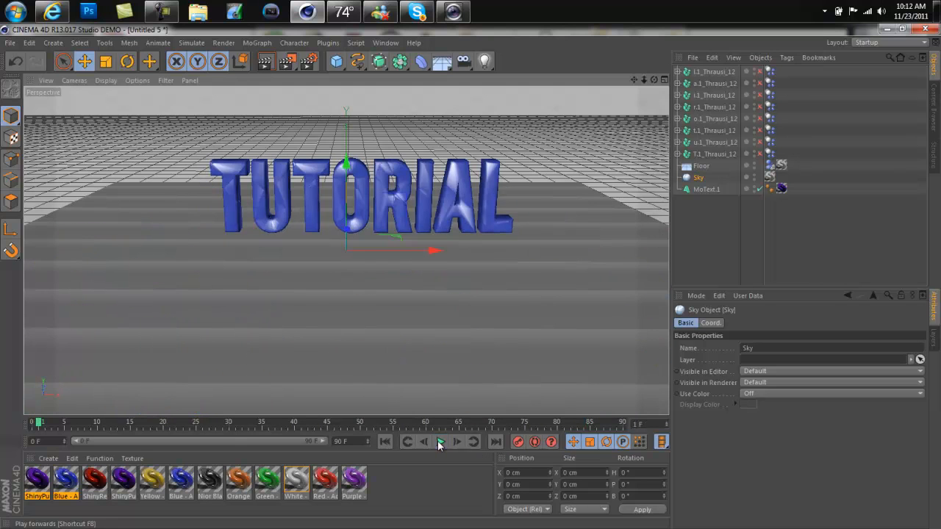
# Try a friction of 0.7 % on the Floor's Dynamics Body and play the shatter simulation
pyautogui.click(702, 167)
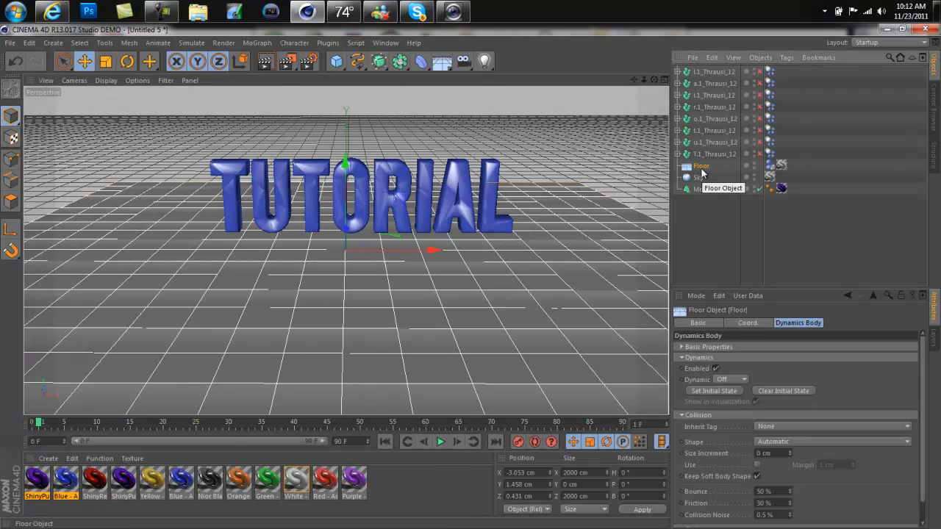
pyautogui.click(763, 504)
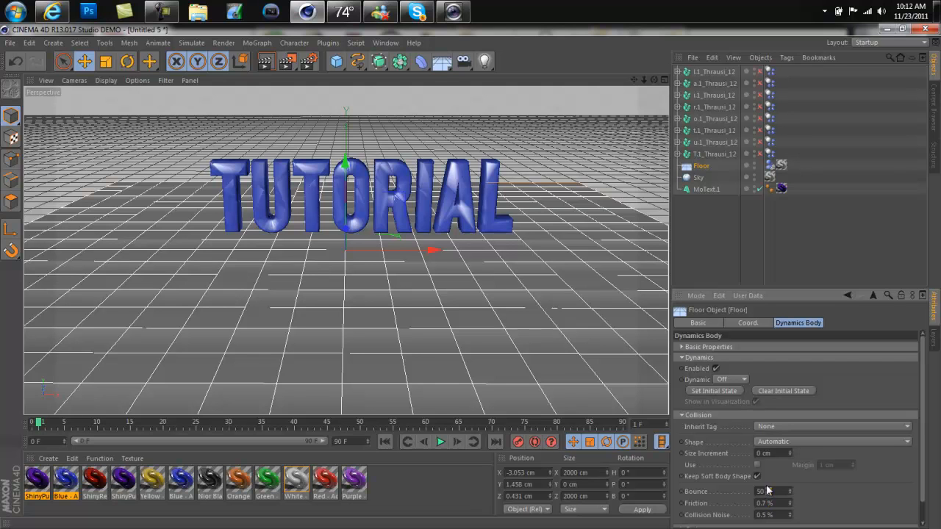
pyautogui.click(441, 441)
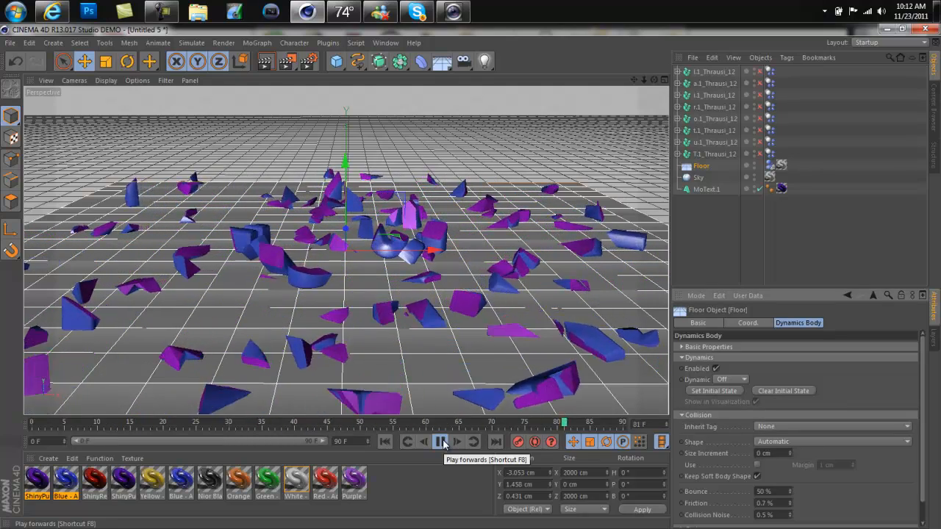
pyautogui.click(442, 441)
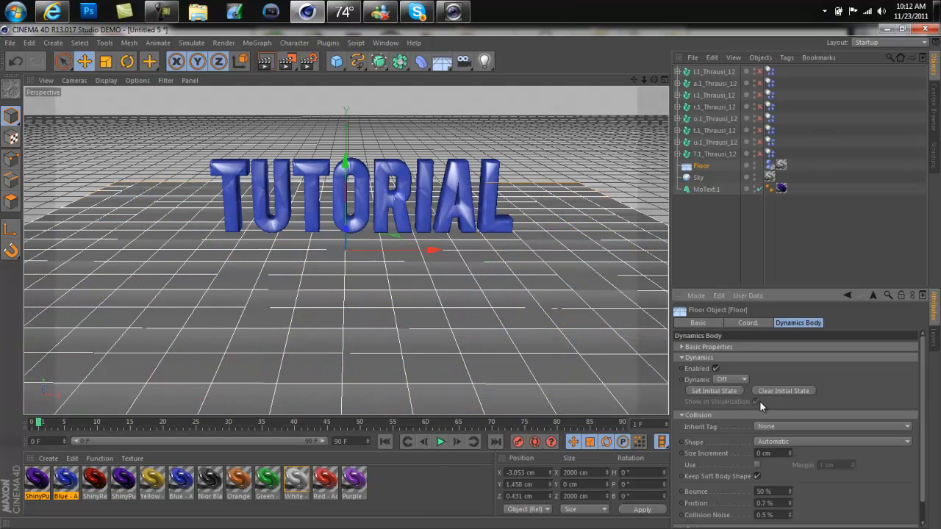
# Set the Floor's Dynamics Body bounce to 15 % and friction to 60.7 %
pyautogui.moveTo(791, 506)
pyautogui.mouseDown()
pyautogui.moveTo(788, 460)
pyautogui.moveTo(790, 498)
pyautogui.mouseUp()
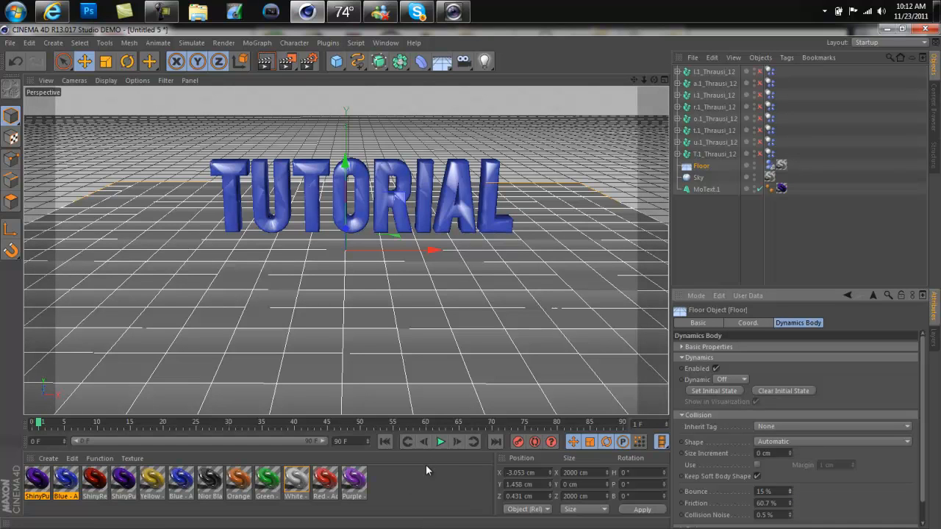
# Play the shatter simulation once, extend the animation's end to frame 500, and show the timeline range around frames 88 to 178
pyautogui.click(441, 446)
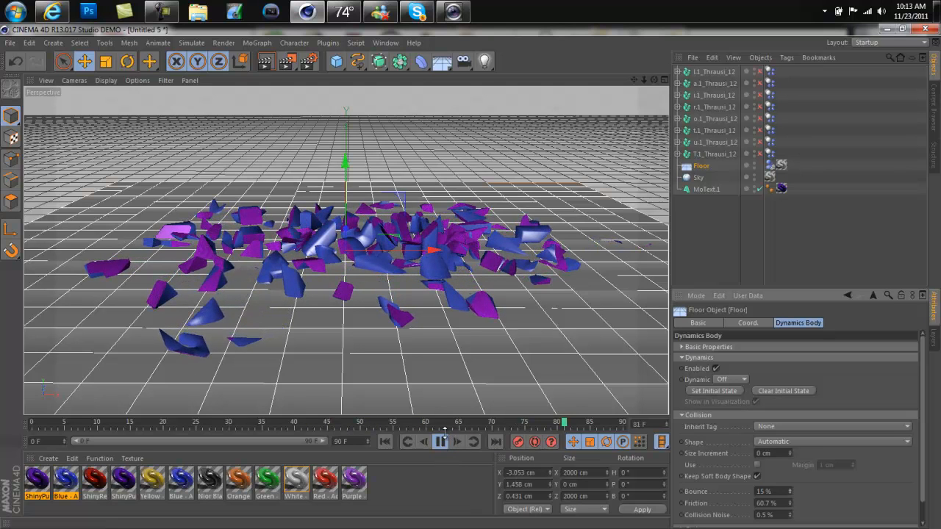
pyautogui.click(438, 442)
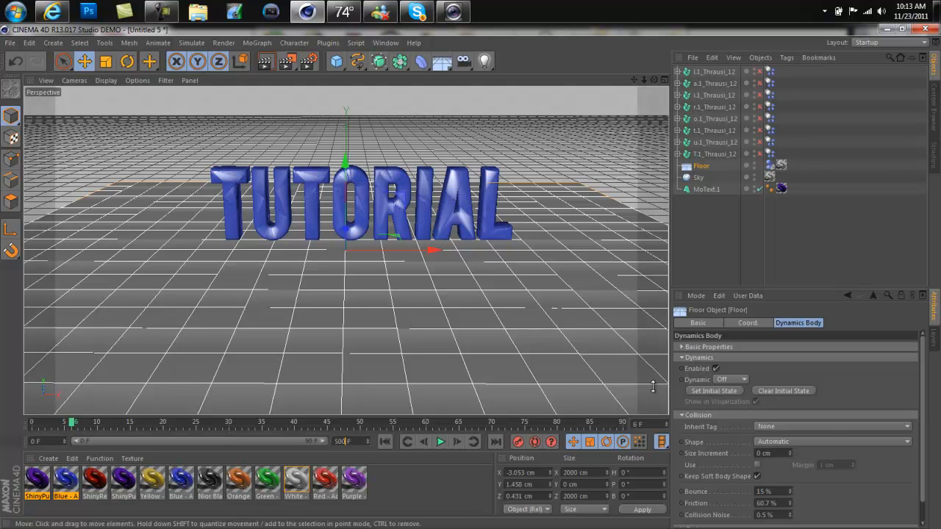
pyautogui.click(648, 426)
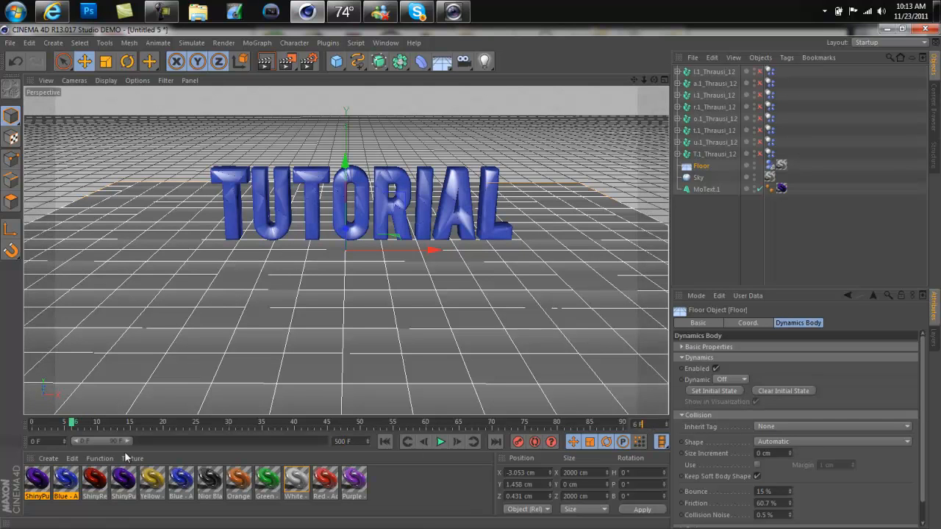
pyautogui.moveTo(124, 438)
pyautogui.mouseDown()
pyautogui.moveTo(190, 437)
pyautogui.moveTo(141, 435)
pyautogui.mouseUp()
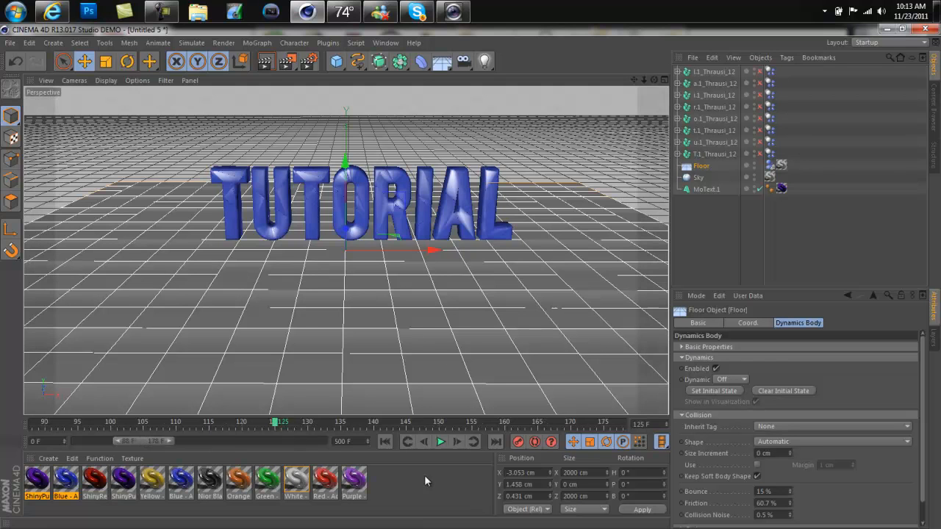
# Play the shatter simulation past frame 125, stop it, and return to frame 90
pyautogui.click(440, 442)
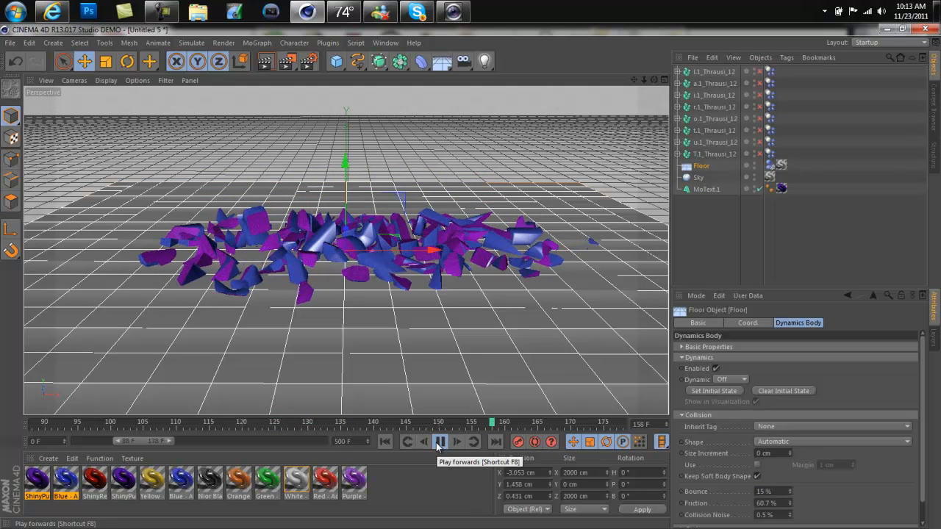
pyautogui.click(442, 442)
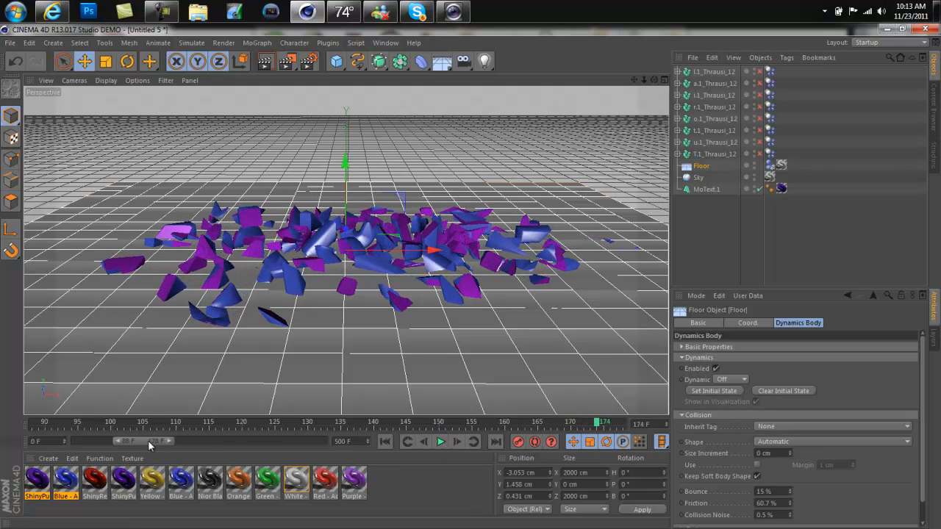
pyautogui.moveTo(151, 441); pyautogui.dragTo(111, 441)
pyautogui.click(624, 426)
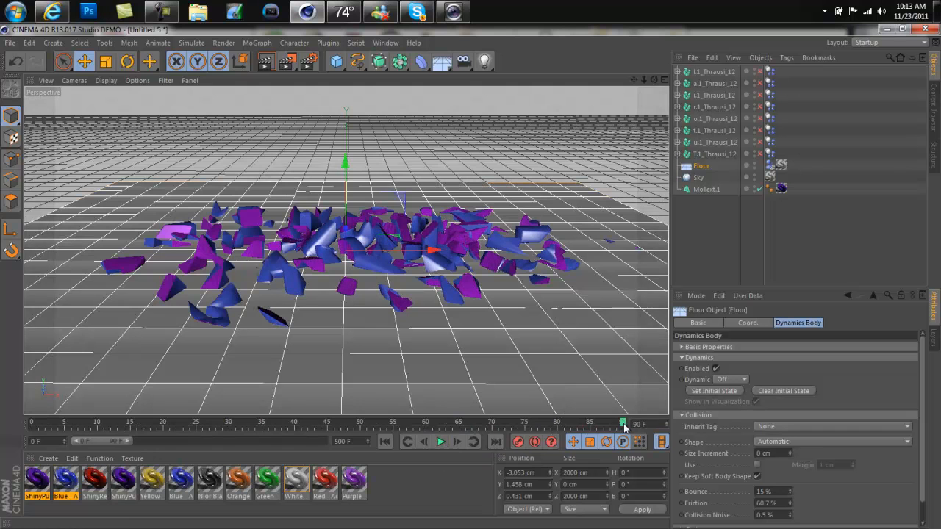
# At frame 130, raise the "WANT ONE" MoText from below the floor to above the shattered pieces and keyframe its position
pyautogui.moveTo(122, 441); pyautogui.dragTo(166, 440)
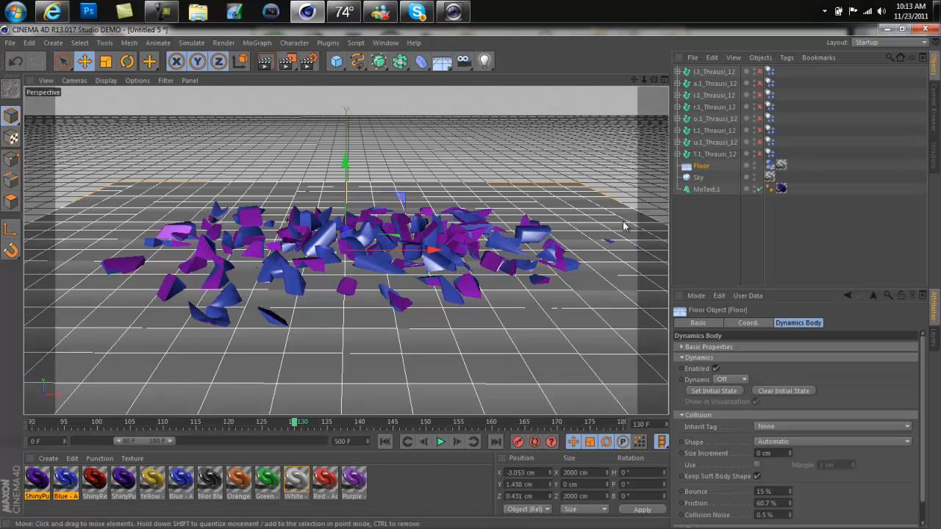
pyautogui.click(706, 189)
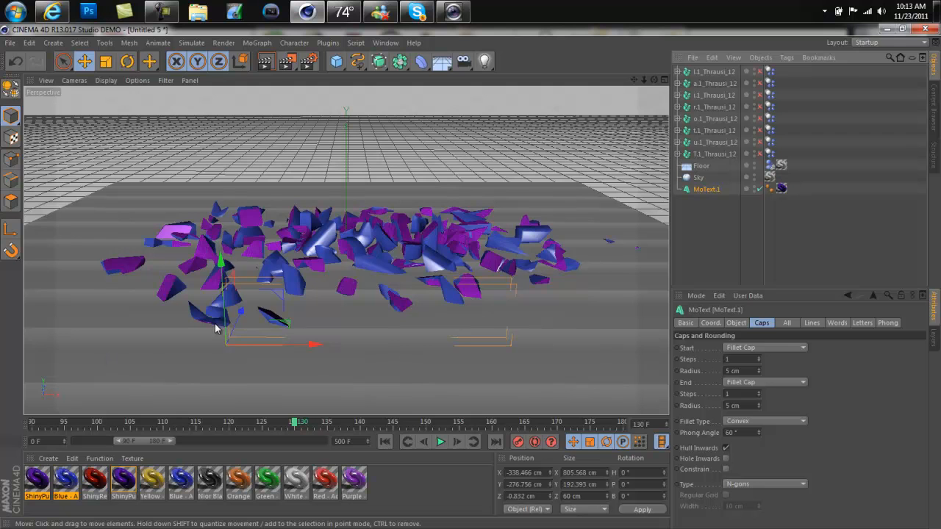
pyautogui.moveTo(216, 333); pyautogui.dragTo(226, 161)
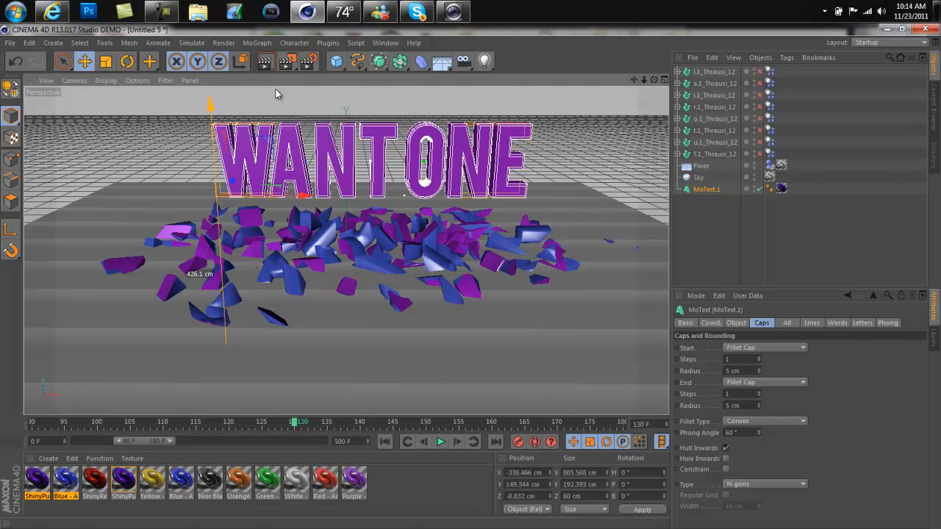
pyautogui.click(275, 93)
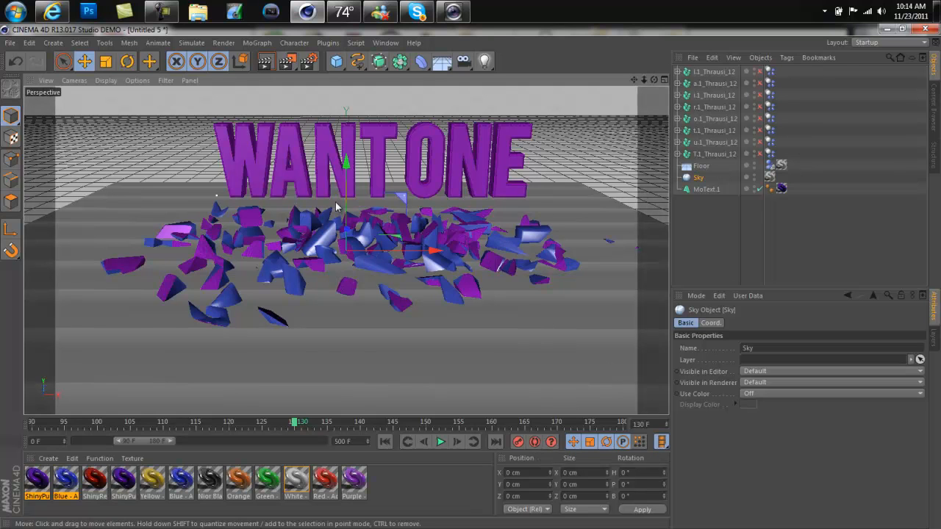
pyautogui.click(267, 181)
pyautogui.moveTo(230, 166); pyautogui.dragTo(199, 333)
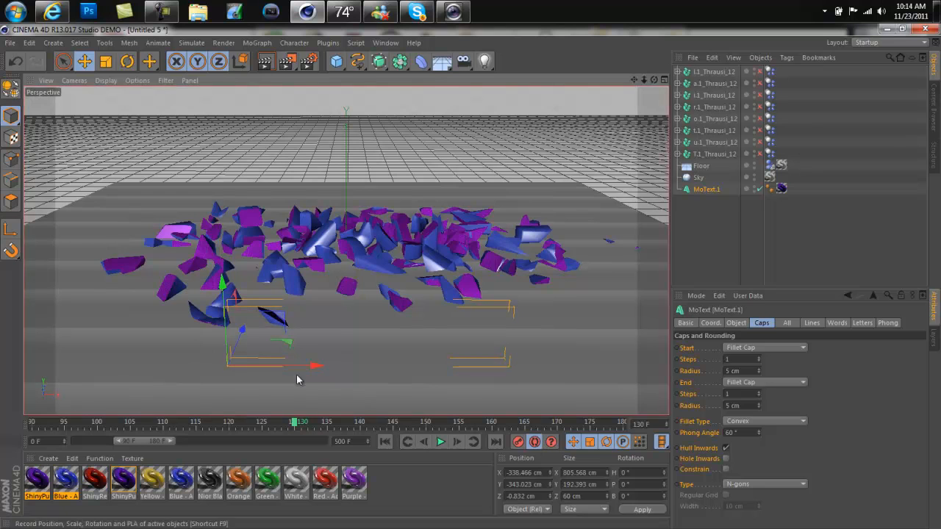
pyautogui.moveTo(226, 324); pyautogui.dragTo(224, 161)
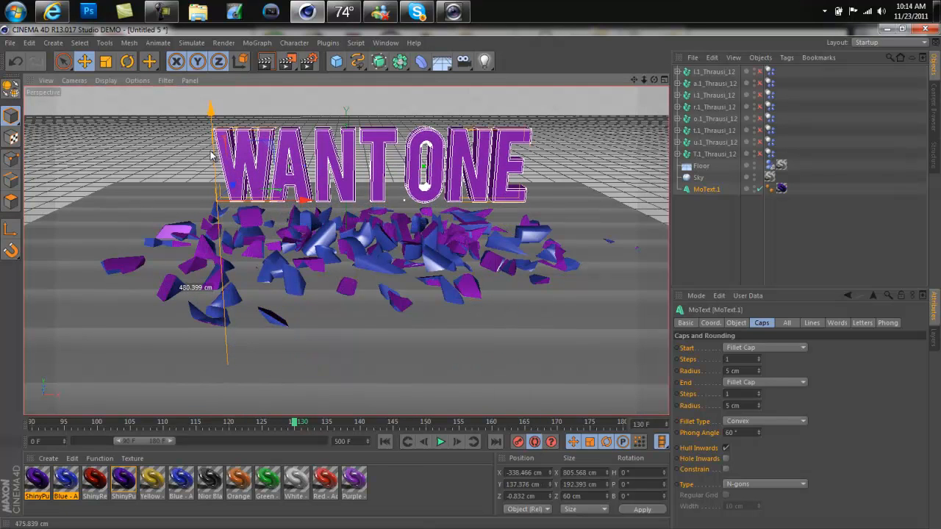
pyautogui.click(571, 177)
pyautogui.click(532, 442)
# Return to frame 0 and play the animation to preview the second text rising through the shattered pieces
pyautogui.moveTo(294, 421); pyautogui.dragTo(11, 421)
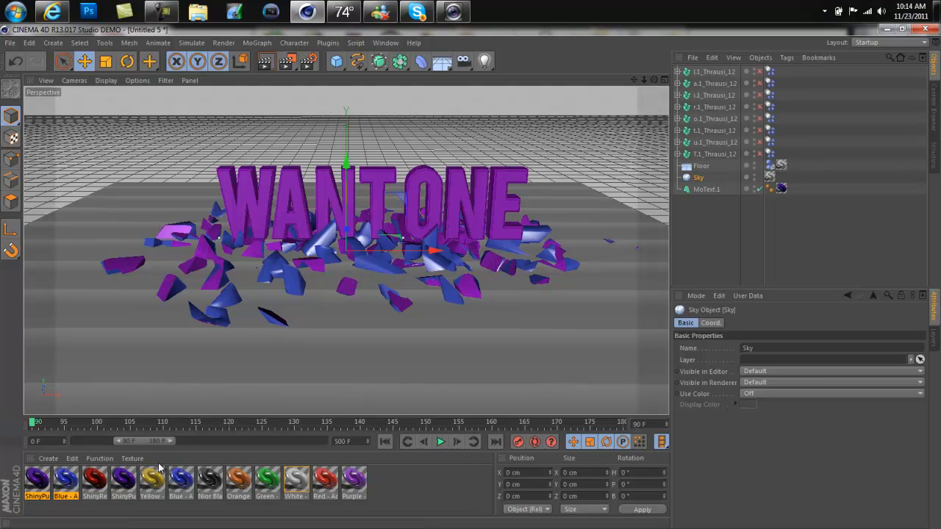
pyautogui.moveTo(151, 442); pyautogui.dragTo(66, 422)
pyautogui.click(32, 424)
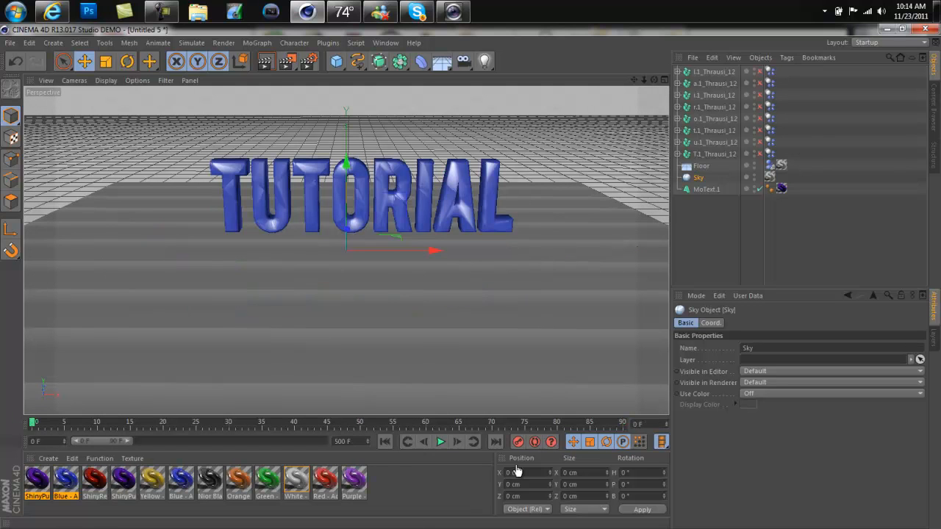
pyautogui.click(441, 442)
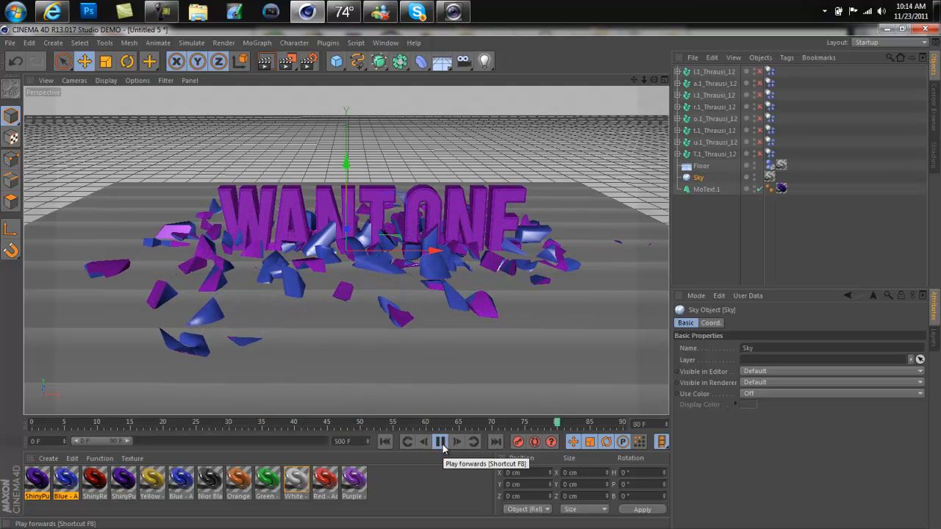
pyautogui.click(442, 443)
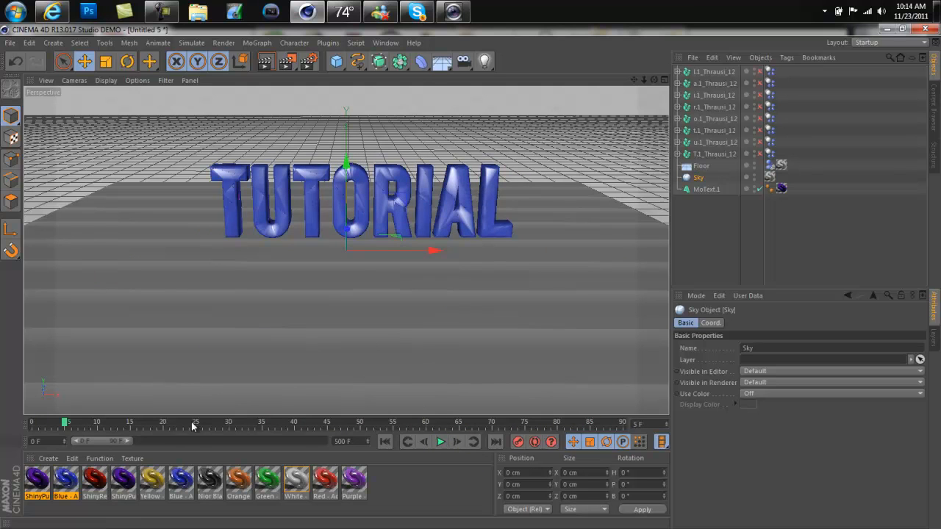
# Continue the preview from frame 90 and check the raised text and settled pieces up to frame 160
pyautogui.moveTo(65, 423); pyautogui.dragTo(627, 419)
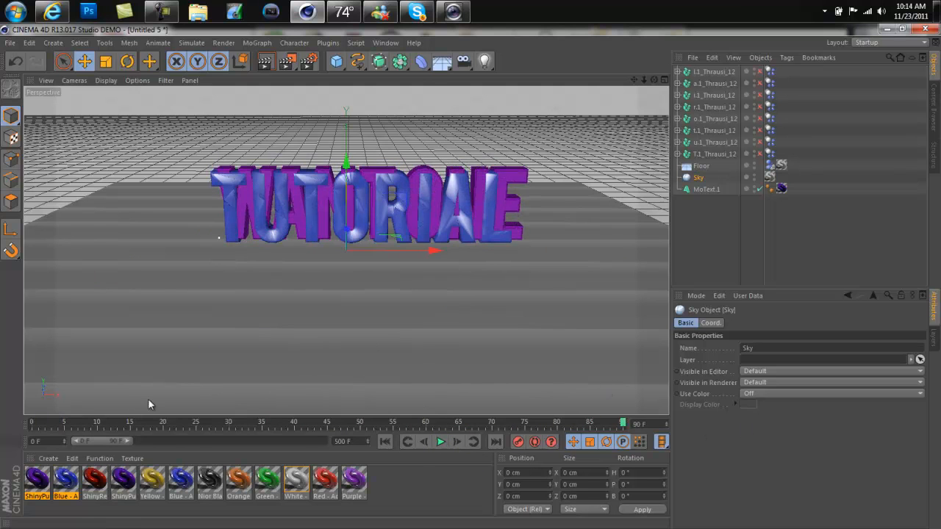
pyautogui.moveTo(119, 436); pyautogui.dragTo(145, 436)
pyautogui.click(441, 441)
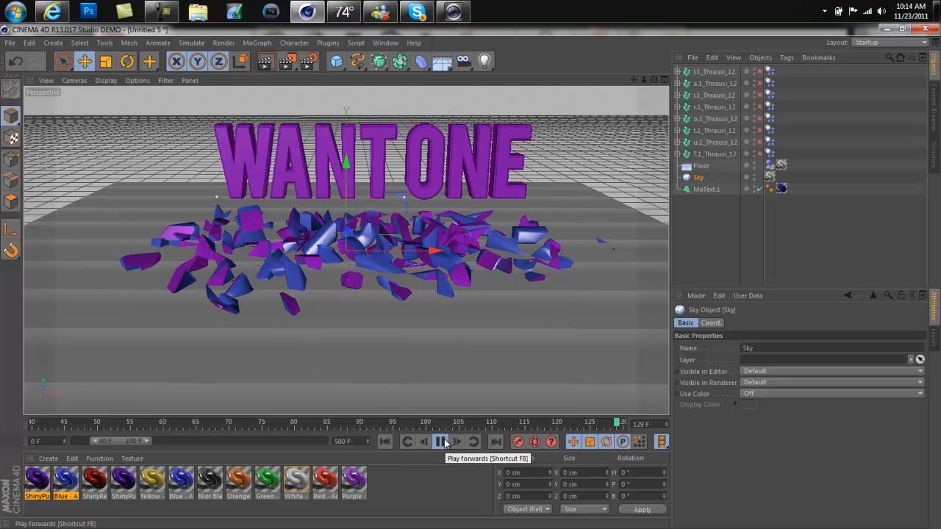
pyautogui.moveTo(113, 439); pyautogui.dragTo(148, 440)
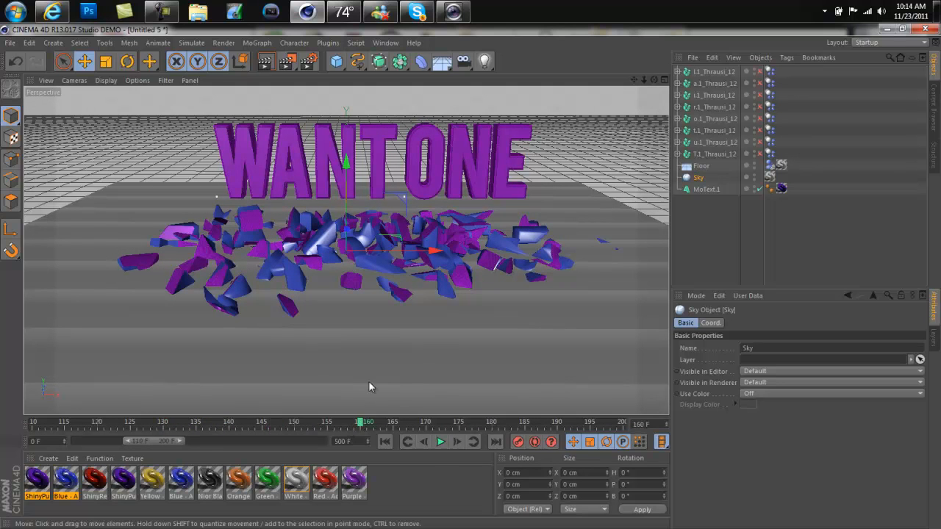
# Add a camera from the current view and make it the active view
pyautogui.moveTo(470, 68); pyautogui.dragTo(501, 76)
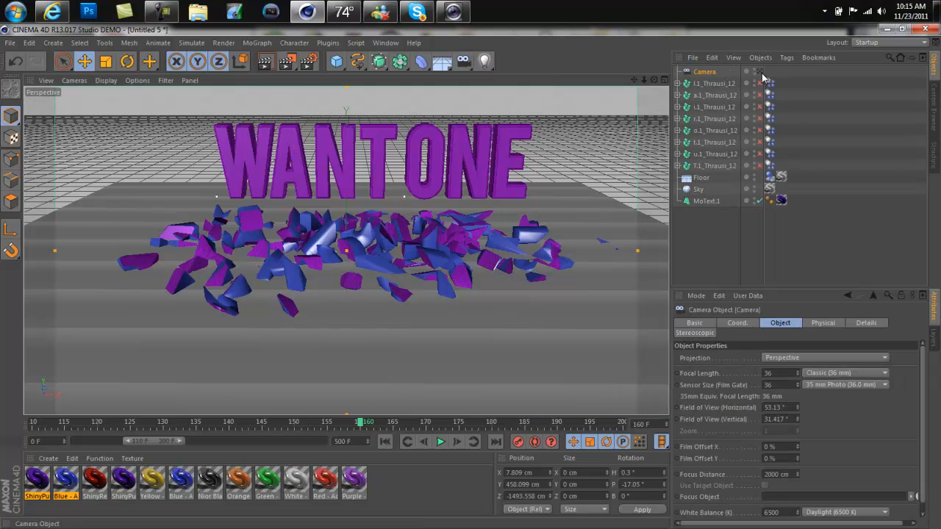
pyautogui.click(760, 71)
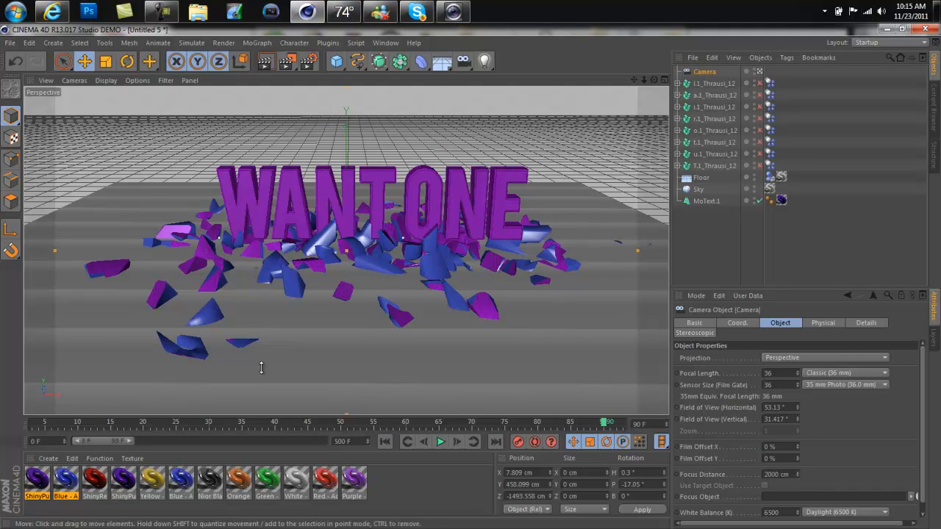
# Play and scrub the animation around frames 80 to 93 to check when the second text emerges
pyautogui.click(439, 443)
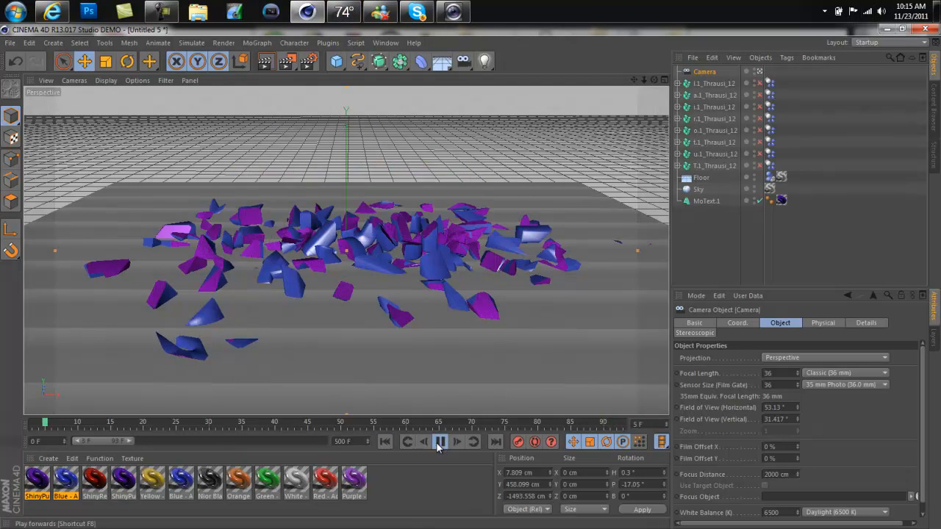
pyautogui.click(598, 423)
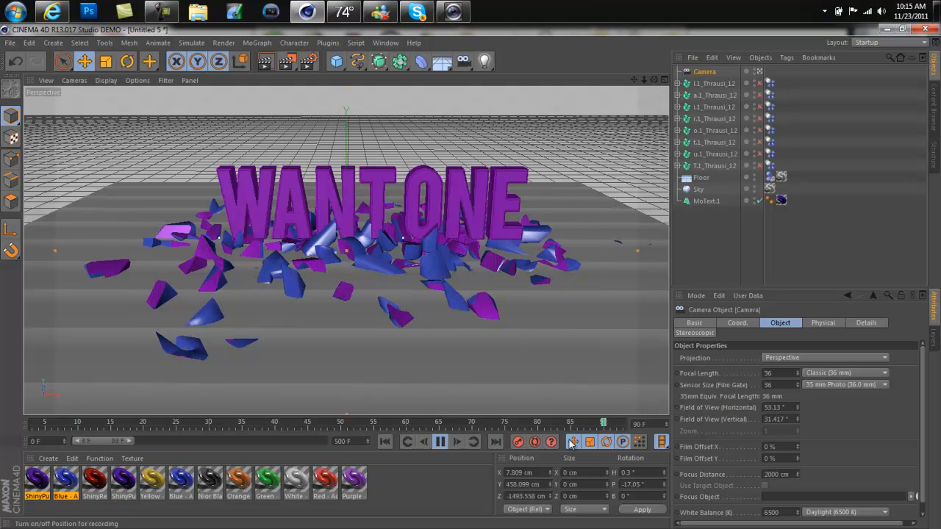
pyautogui.click(440, 443)
pyautogui.click(602, 422)
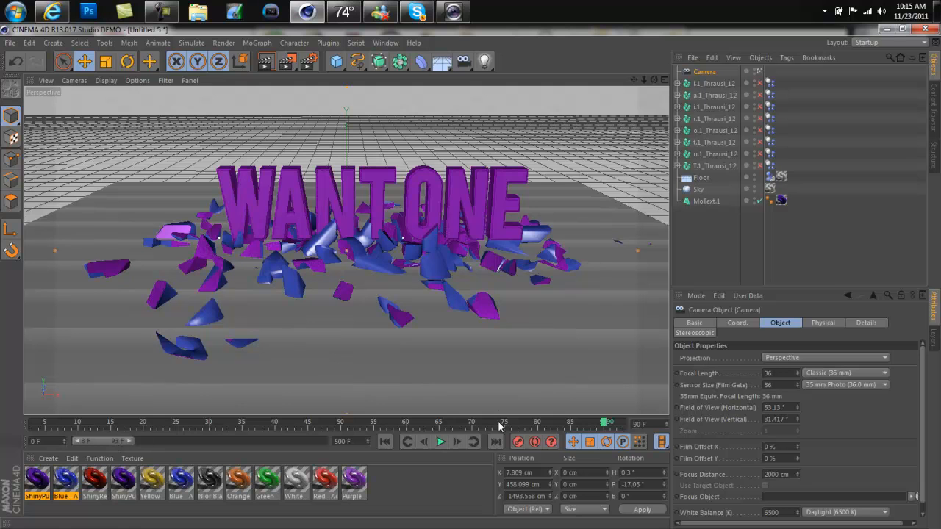
pyautogui.click(440, 443)
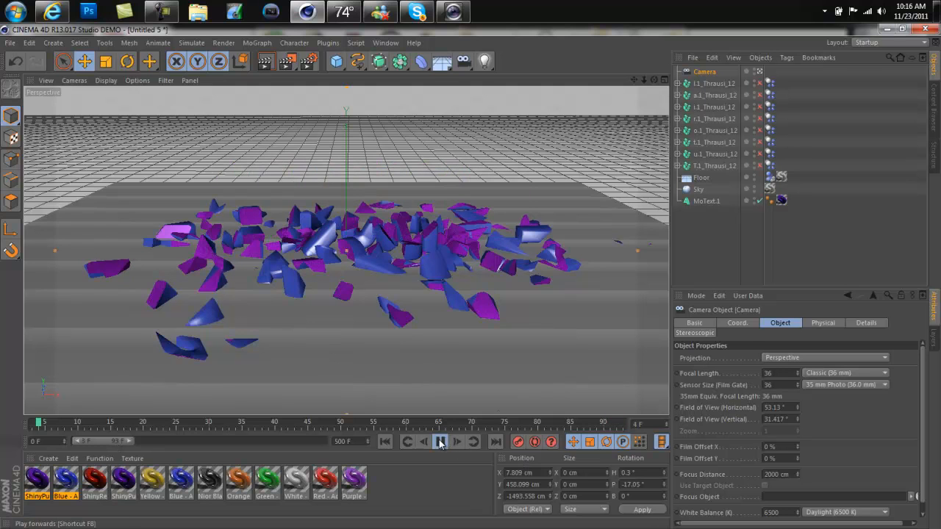
pyautogui.click(600, 423)
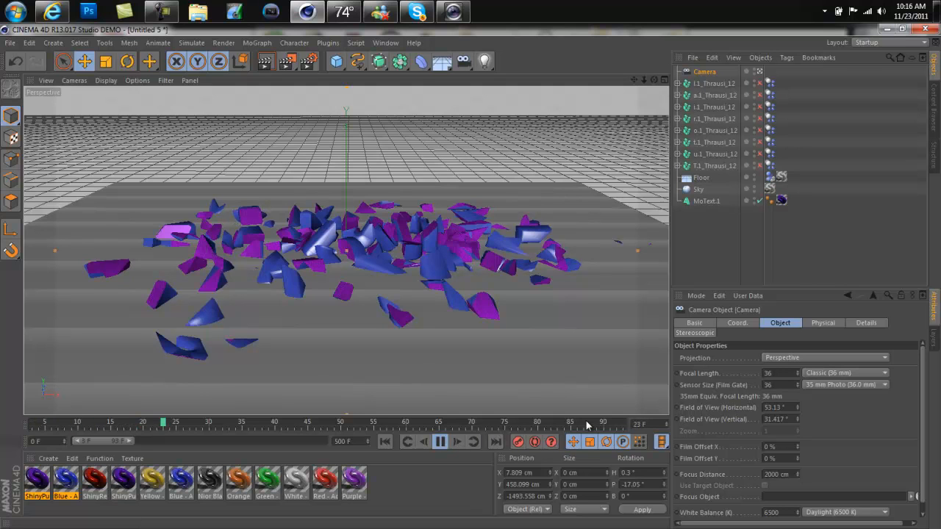
pyautogui.click(555, 423)
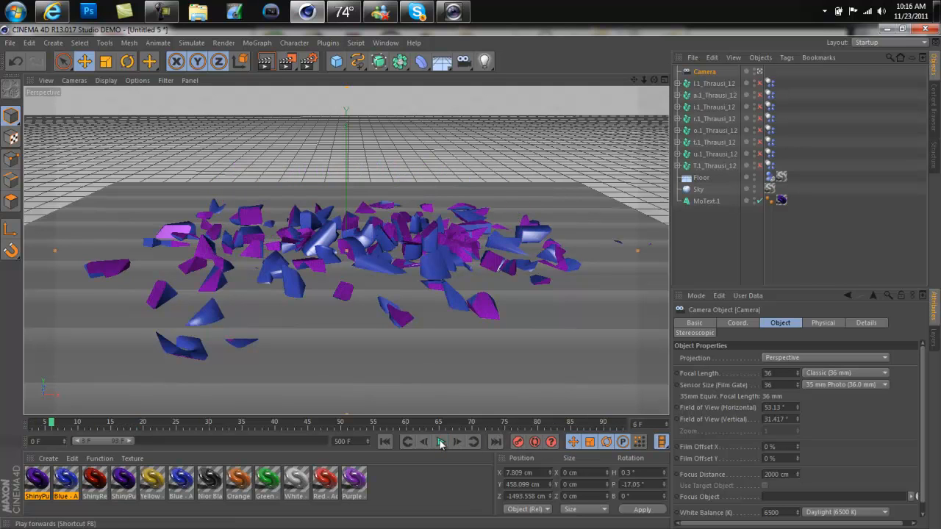
pyautogui.moveTo(609, 421); pyautogui.dragTo(623, 423)
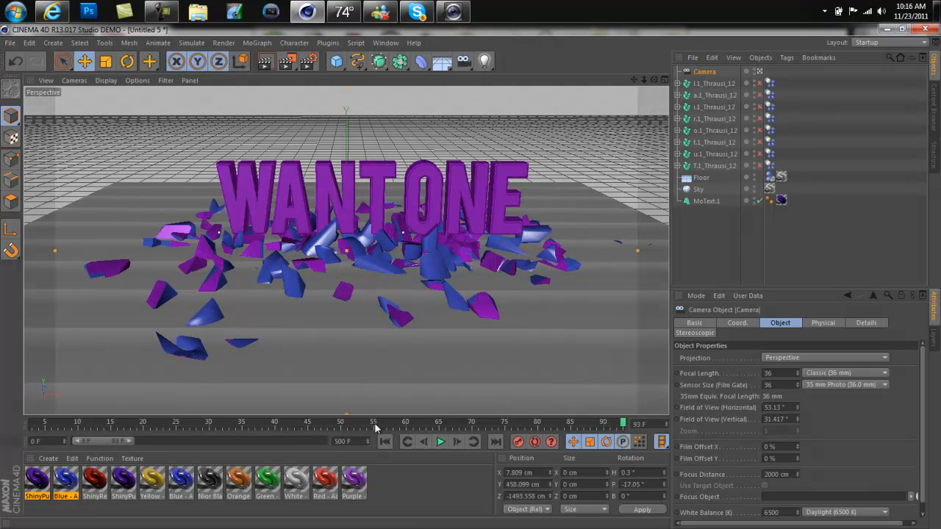
# Shift the timeline range to frames 99 to 189 and play the animation, stopping at frame 150
pyautogui.moveTo(83, 441); pyautogui.dragTo(130, 442)
pyautogui.click(440, 444)
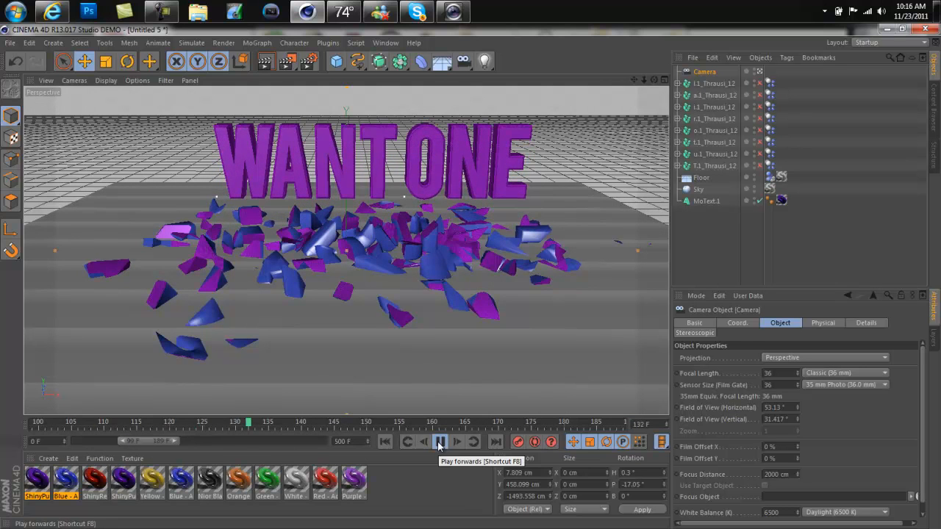
pyautogui.click(439, 444)
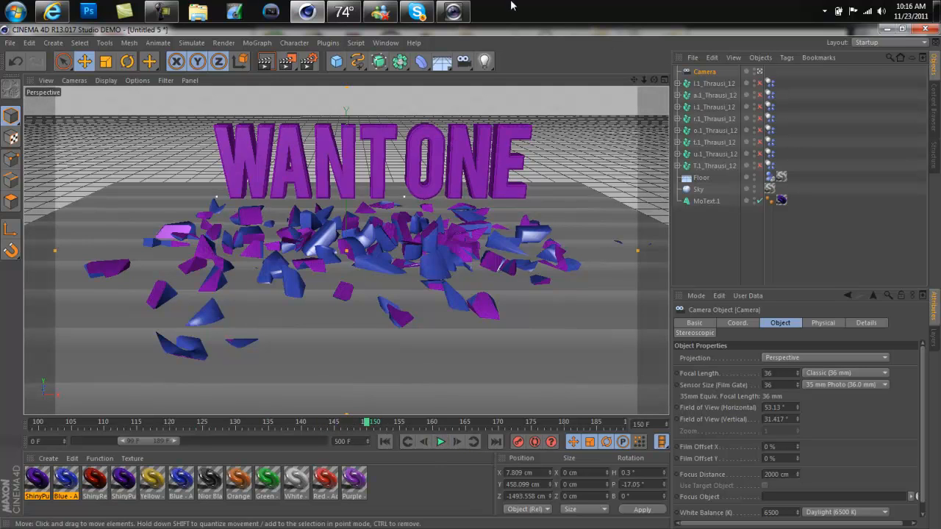
# Add a light above the text's centre and a second behind its upper-left corner at about X -779, Y 151, Z 2019 cm
pyautogui.moveTo(483, 61); pyautogui.dragTo(516, 77)
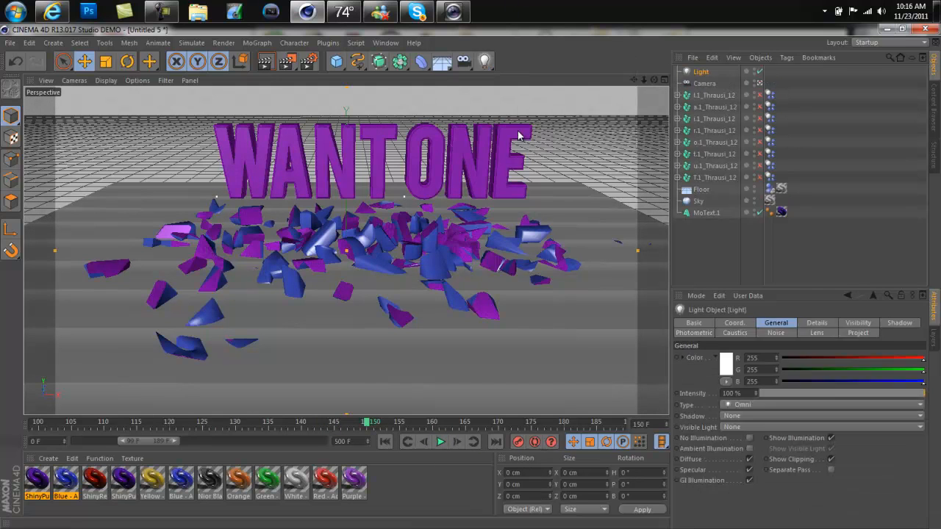
pyautogui.moveTo(352, 253); pyautogui.dragTo(368, 105)
pyautogui.moveTo(486, 61); pyautogui.dragTo(509, 78)
pyautogui.moveTo(365, 253); pyautogui.dragTo(234, 132)
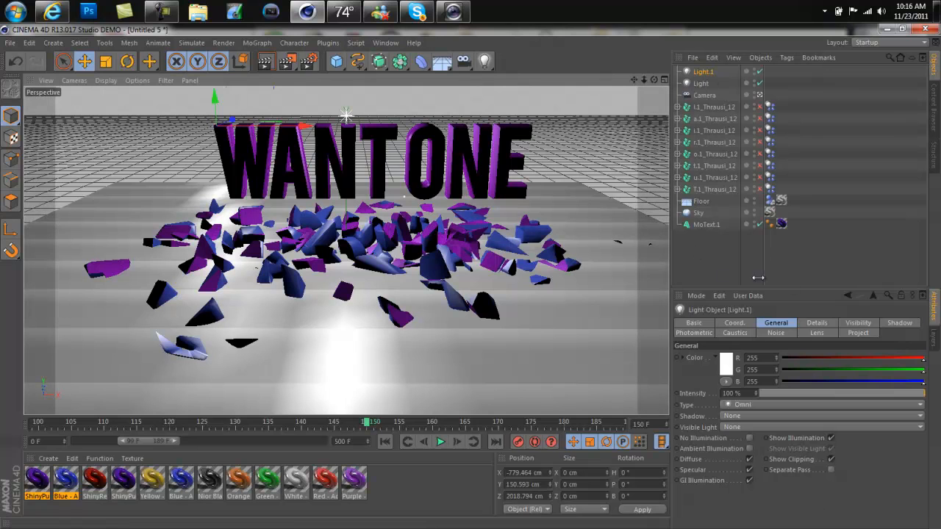
# Set the second light's lens glow to Artifact
pyautogui.click(816, 333)
pyautogui.click(744, 417)
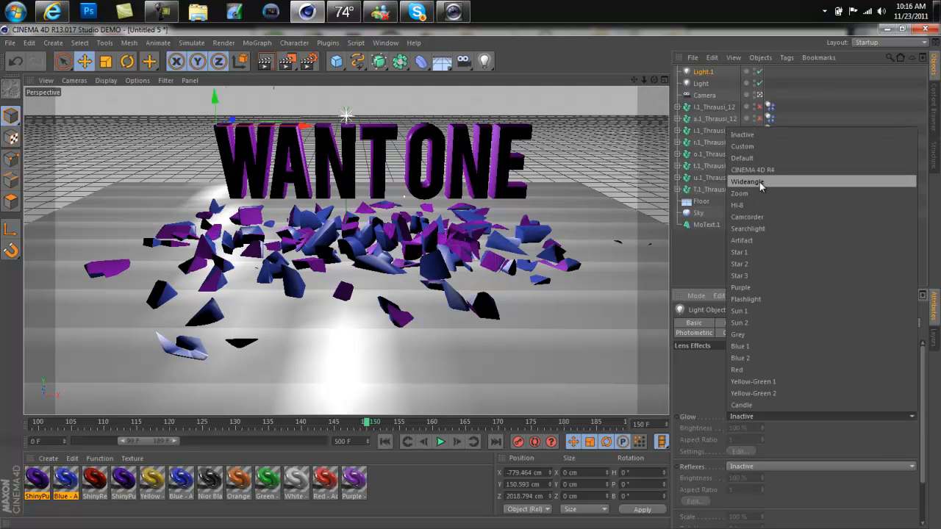
pyautogui.click(758, 240)
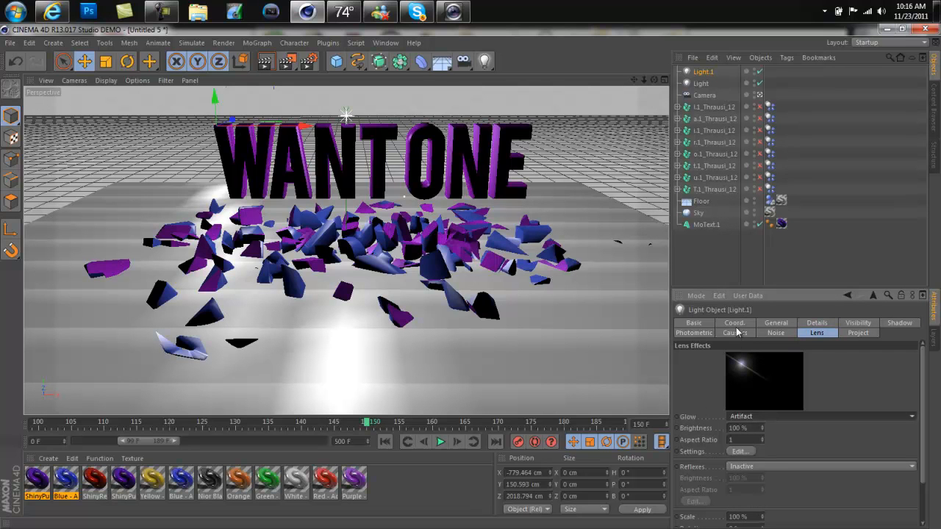
# Set the light behind the text's upper-left corner to blue with RGB 0, 12, 255
pyautogui.click(775, 325)
pyautogui.click(726, 365)
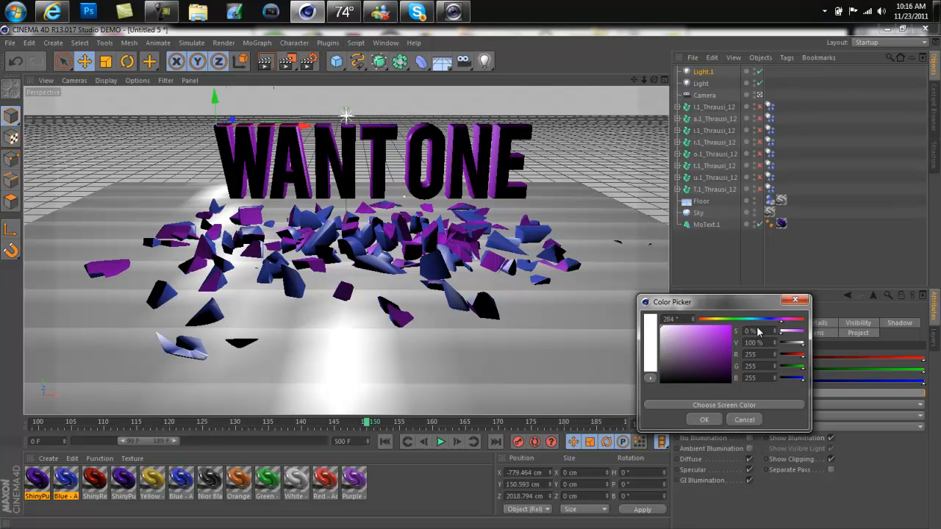
pyautogui.moveTo(781, 324); pyautogui.dragTo(768, 322)
pyautogui.moveTo(711, 348); pyautogui.dragTo(795, 294)
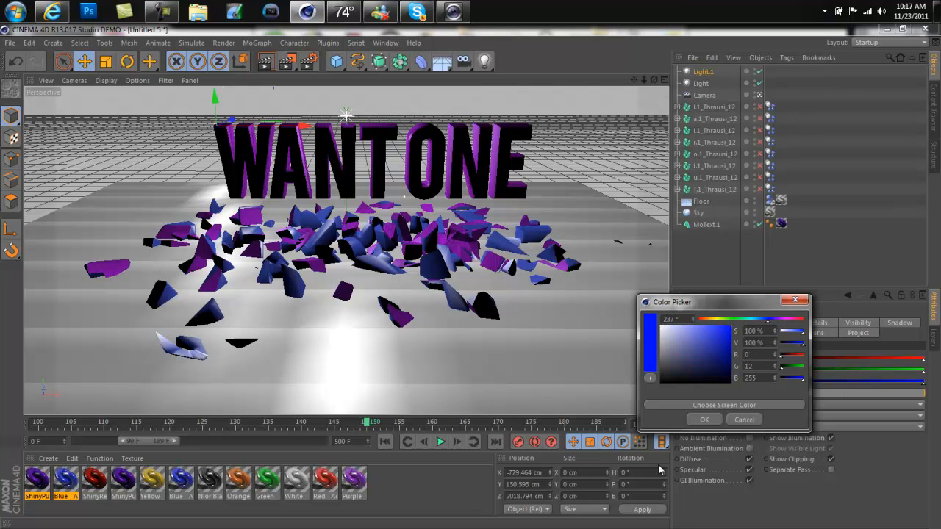
pyautogui.click(710, 422)
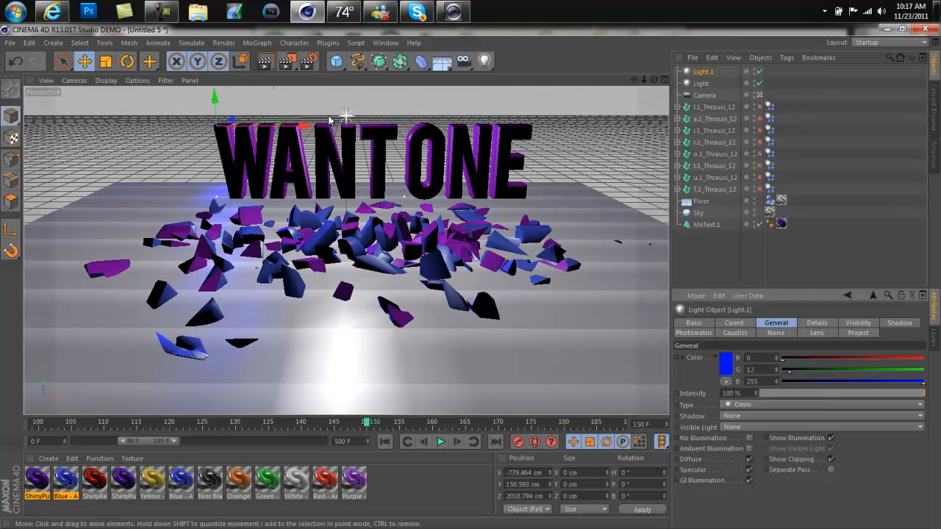
# Add a third light by the second text's lower-right corner at about X 477, Y 134 cm, with its lens glow set to Artifact
pyautogui.moveTo(484, 61); pyautogui.dragTo(513, 82)
pyautogui.moveTo(347, 242); pyautogui.dragTo(553, 202)
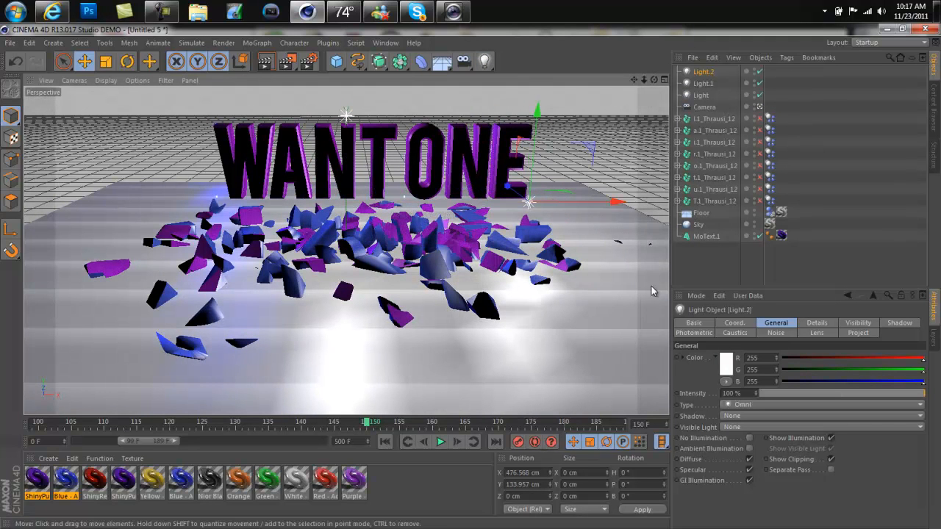
pyautogui.click(817, 333)
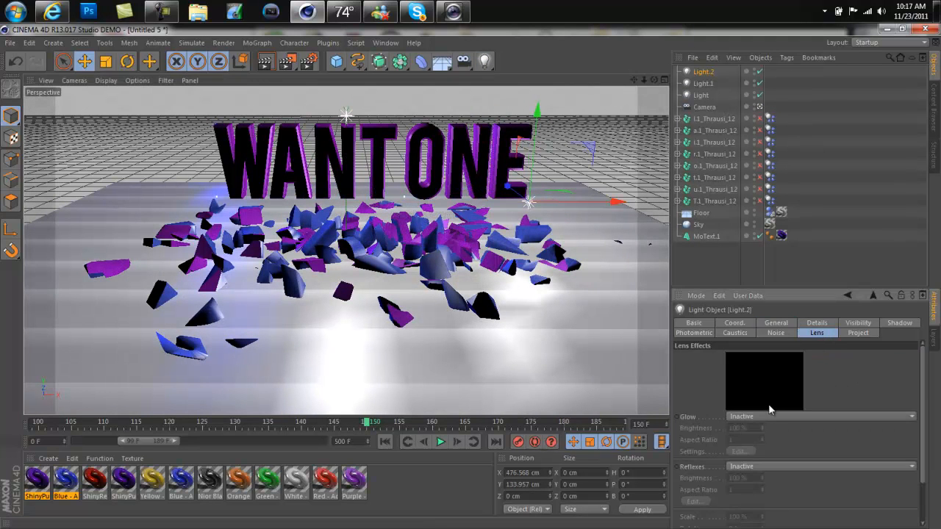
pyautogui.click(768, 415)
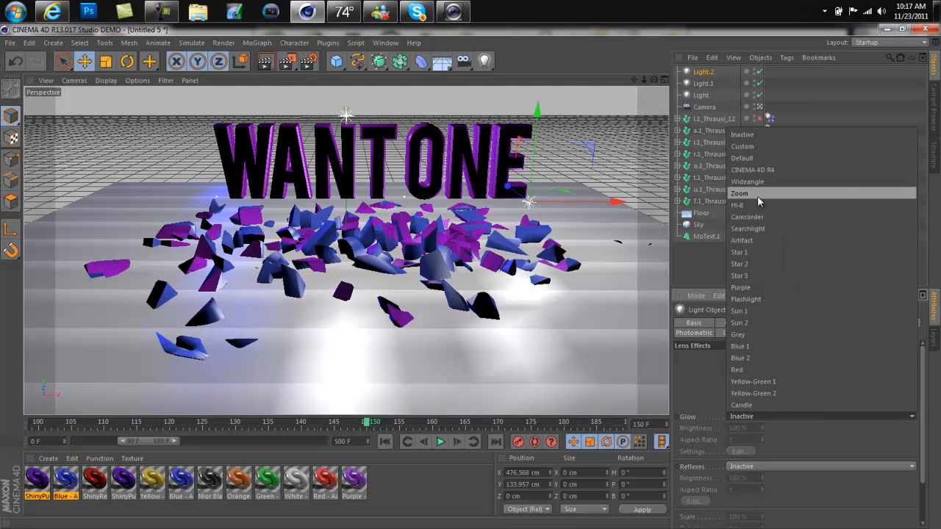
pyautogui.click(764, 241)
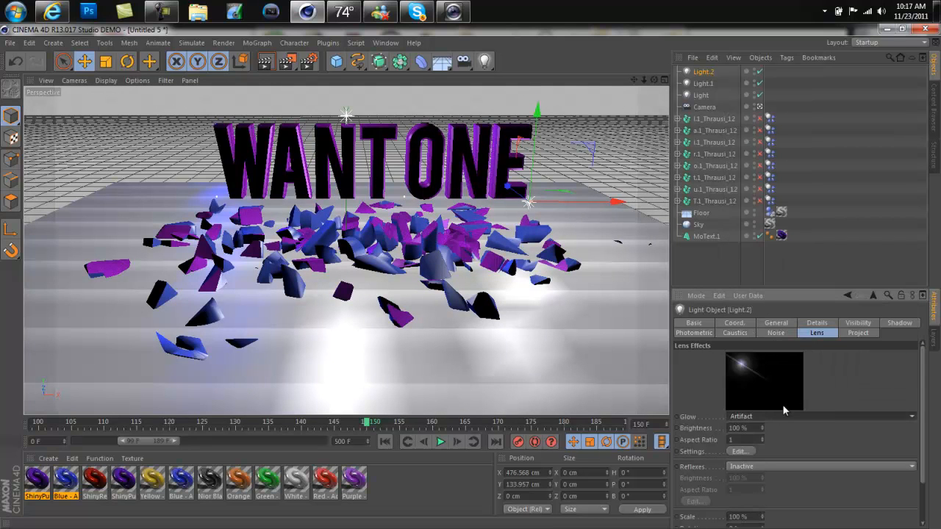
# Set the third light's colour to violet-blue with RGB 46, 0, 255
pyautogui.click(777, 322)
pyautogui.click(726, 368)
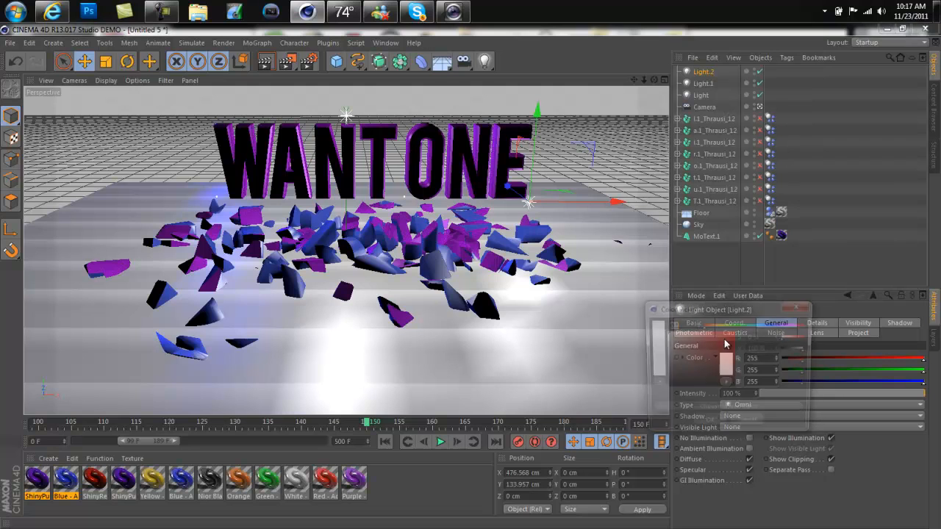
pyautogui.click(734, 333)
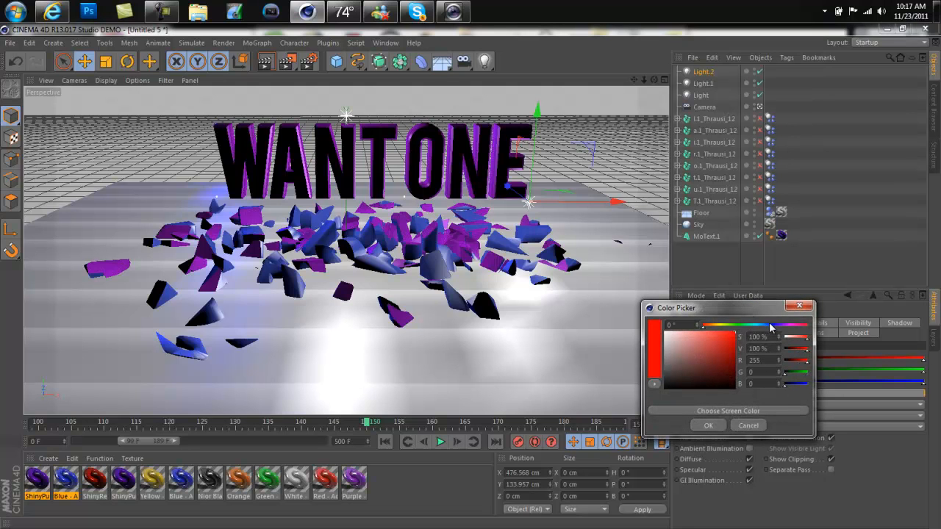
pyautogui.click(773, 325)
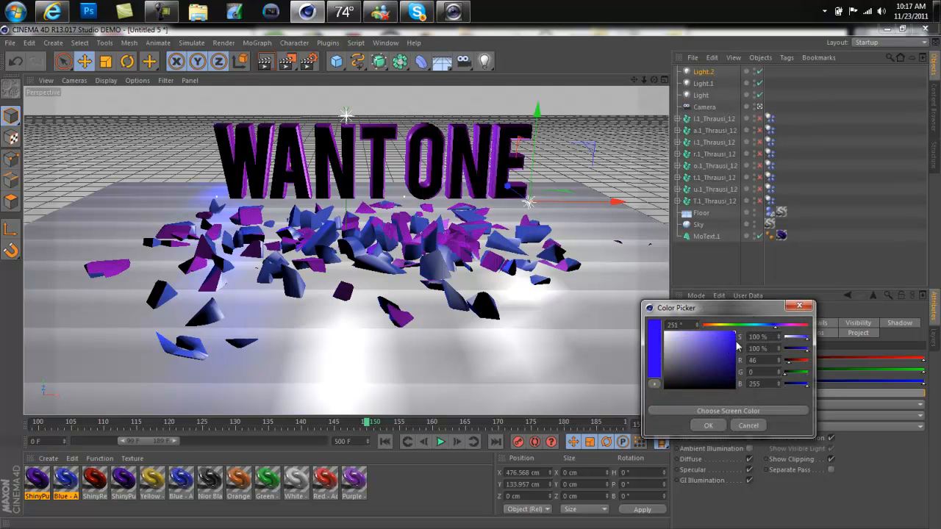
pyautogui.click(707, 426)
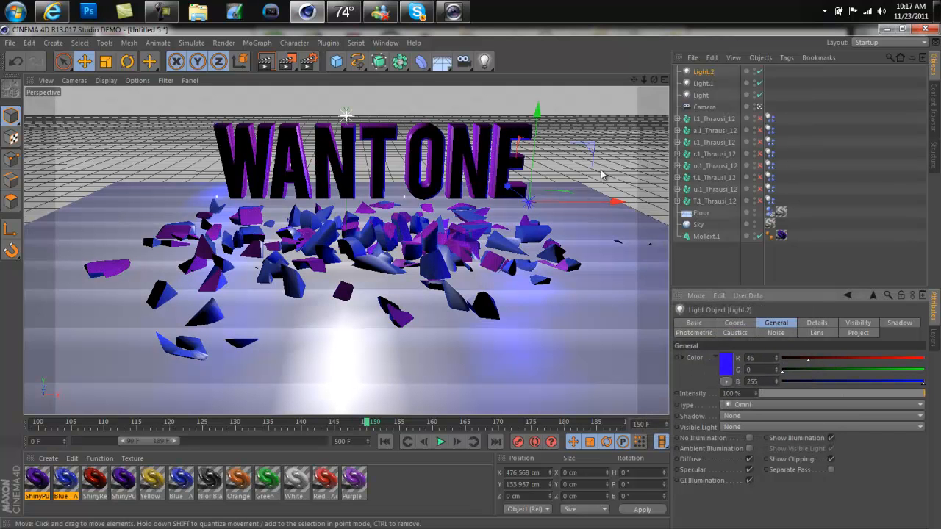
# Raise the rear blue light to about Y 201 cm and, with autokeying on, move it to about X 1056 cm at frame 135
pyautogui.click(346, 116)
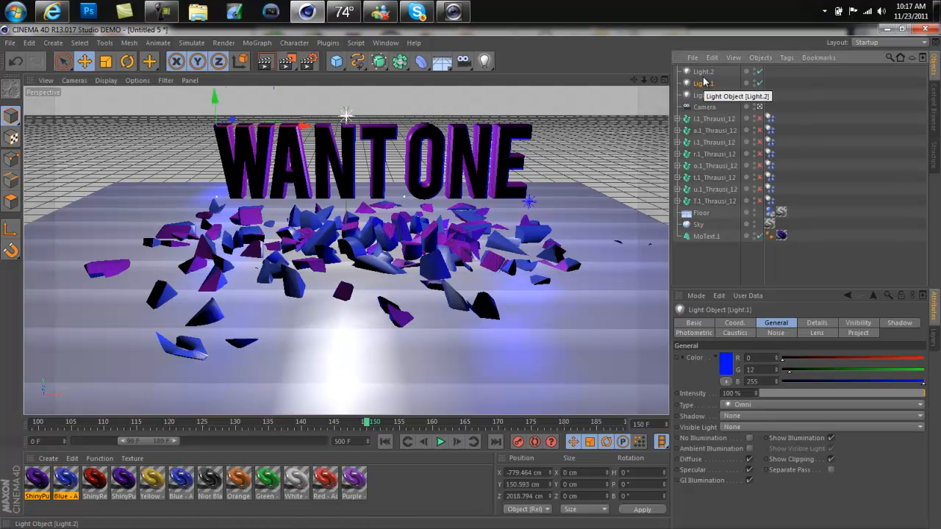
pyautogui.moveTo(216, 110); pyautogui.dragTo(217, 105)
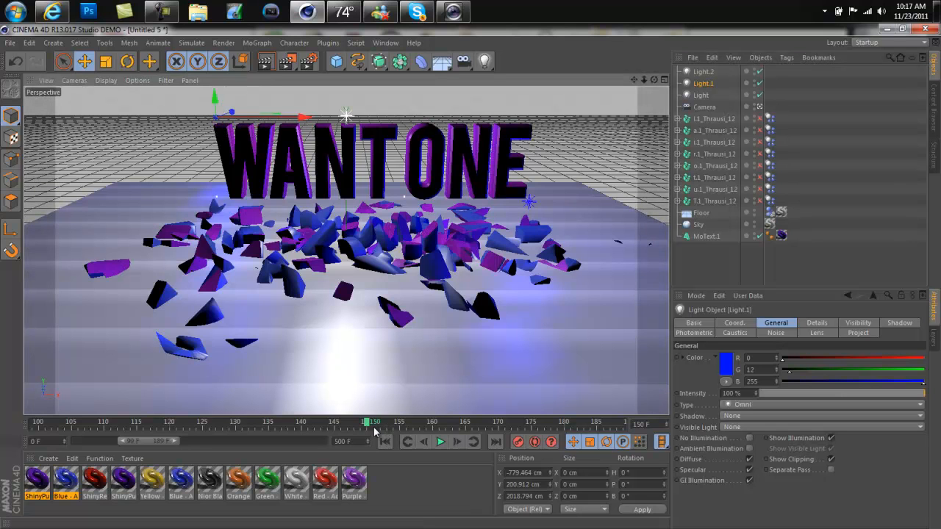
pyautogui.click(269, 424)
pyautogui.moveTo(164, 439)
pyautogui.mouseDown()
pyautogui.moveTo(138, 441)
pyautogui.moveTo(172, 445)
pyautogui.moveTo(116, 438)
pyautogui.moveTo(158, 443)
pyautogui.mouseUp()
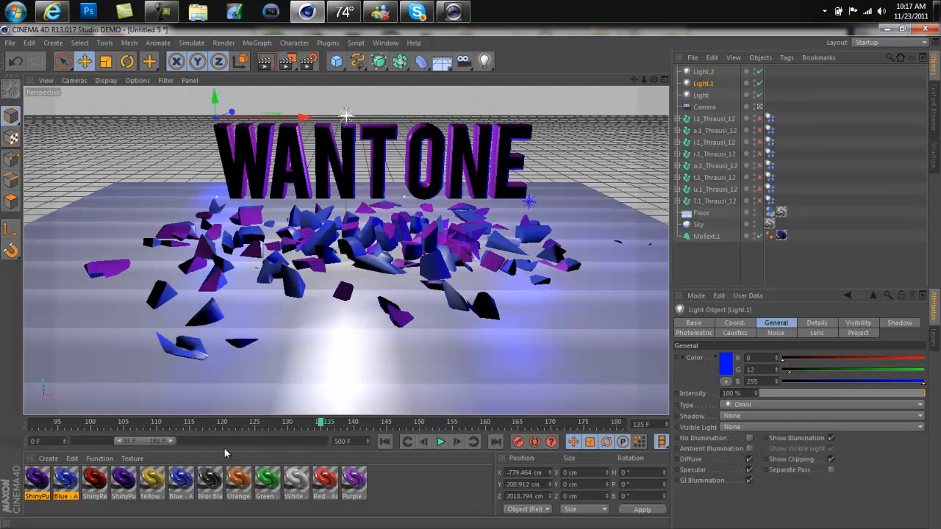
pyautogui.click(484, 425)
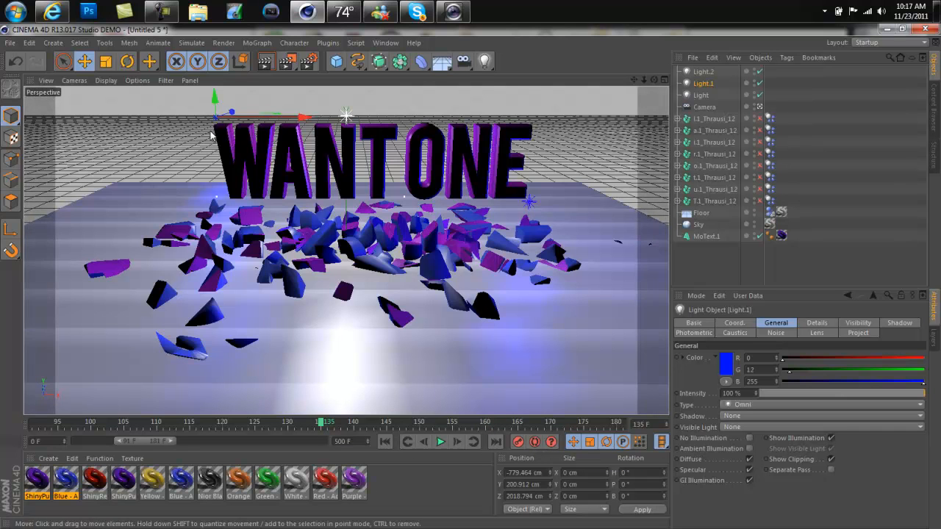
pyautogui.click(535, 440)
pyautogui.moveTo(303, 118); pyautogui.dragTo(617, 119)
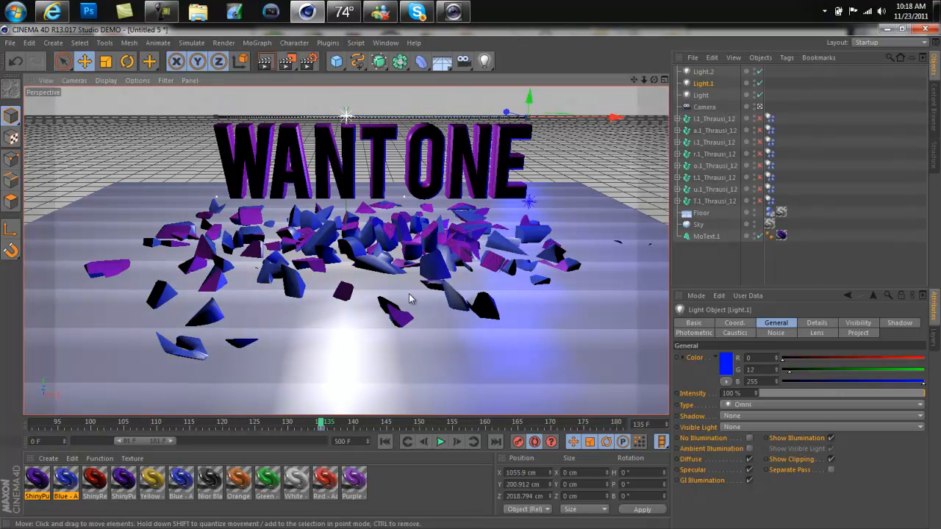
# Autokey the third light at frame 135 to about X -388, Y 157 cm, and turn autokeying off
pyautogui.click(700, 95)
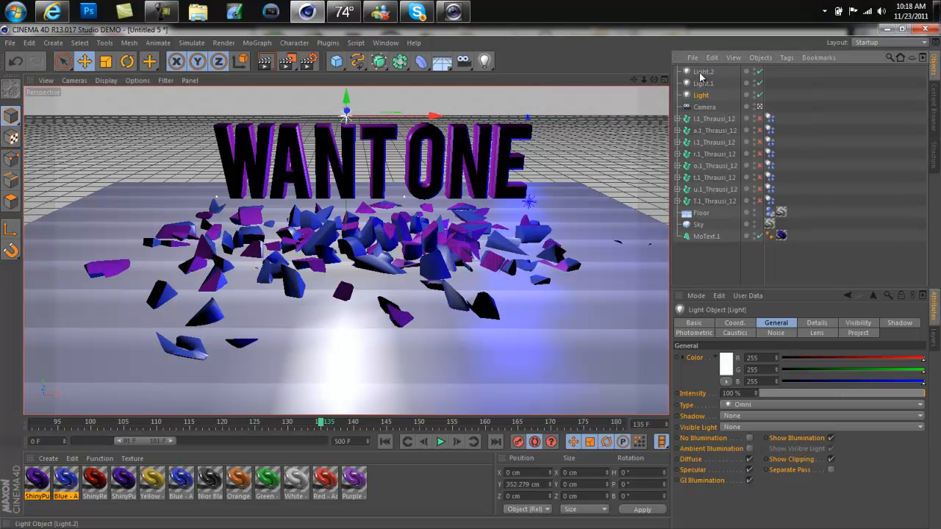
pyautogui.click(701, 72)
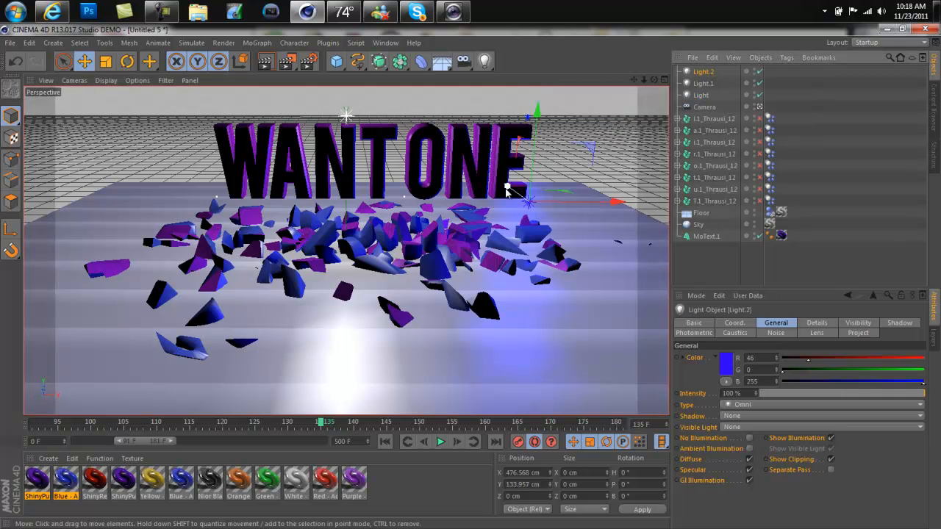
pyautogui.moveTo(545, 202); pyautogui.dragTo(196, 177)
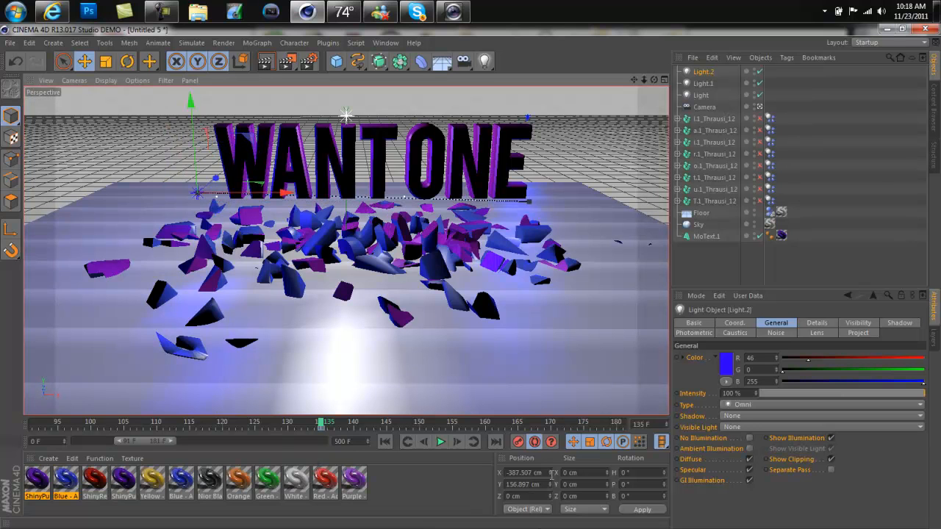
pyautogui.click(534, 442)
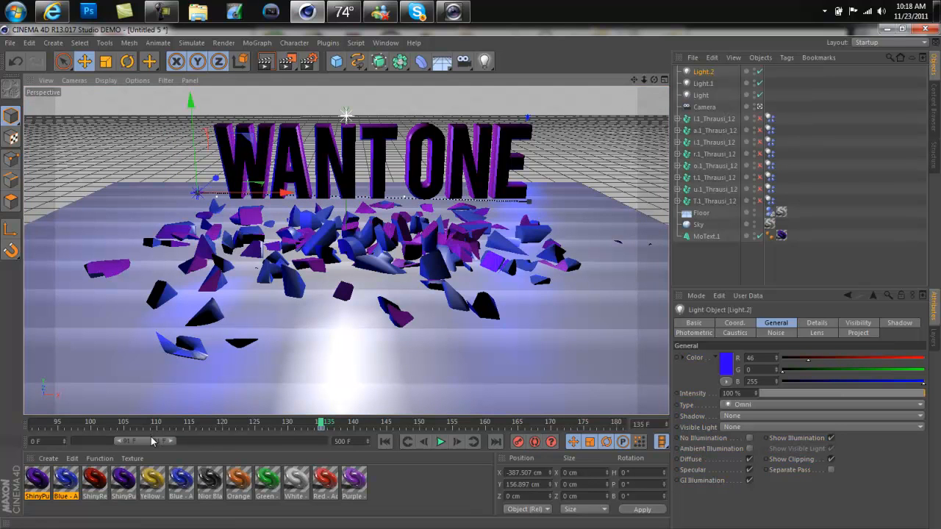
# Play the animation from frame 0 to check both moving lights, and advance to frame 165
pyautogui.moveTo(153, 439); pyautogui.dragTo(15, 439)
pyautogui.click(30, 424)
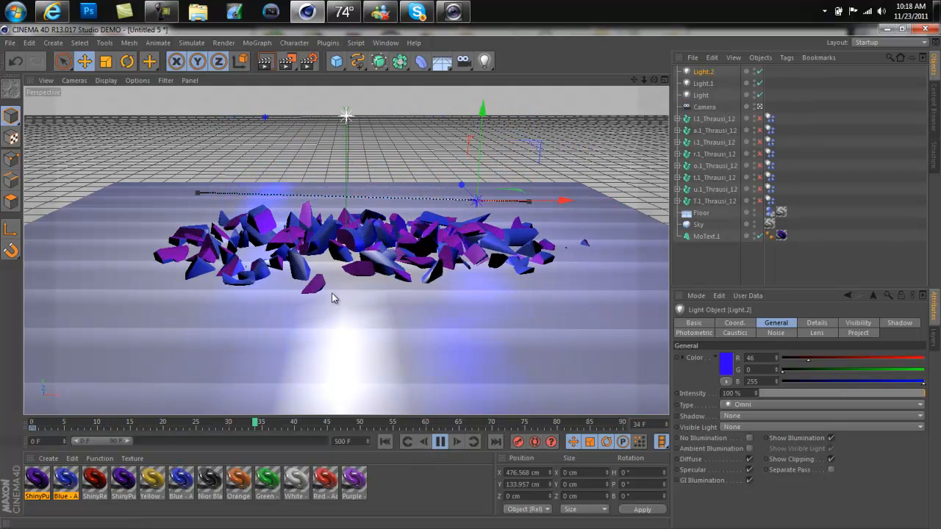
pyautogui.click(439, 441)
pyautogui.moveTo(463, 422); pyautogui.dragTo(624, 424)
pyautogui.moveTo(123, 440); pyautogui.dragTo(173, 442)
pyautogui.click(229, 424)
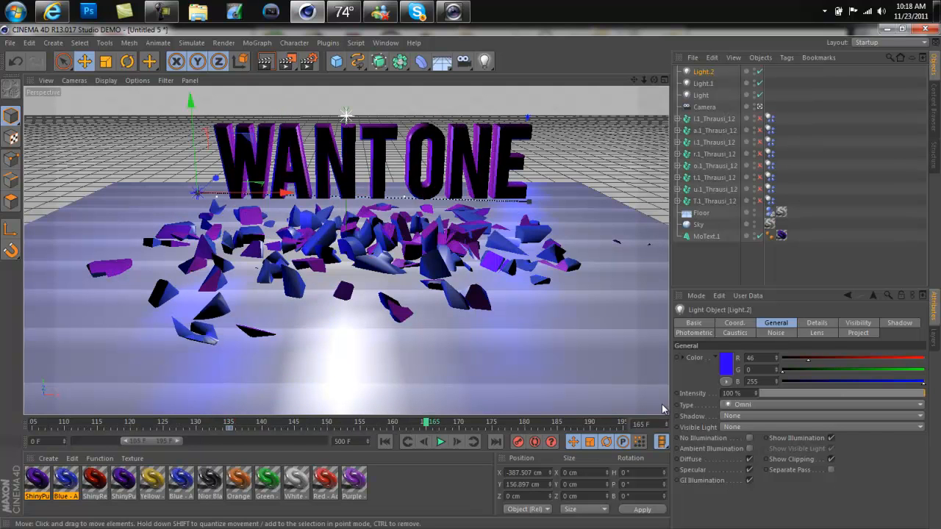
# Move the camera to about X -498, Y 703, Z -1434 cm and record a keyframe for it at frame 0
pyautogui.scroll(1, 506, 214)
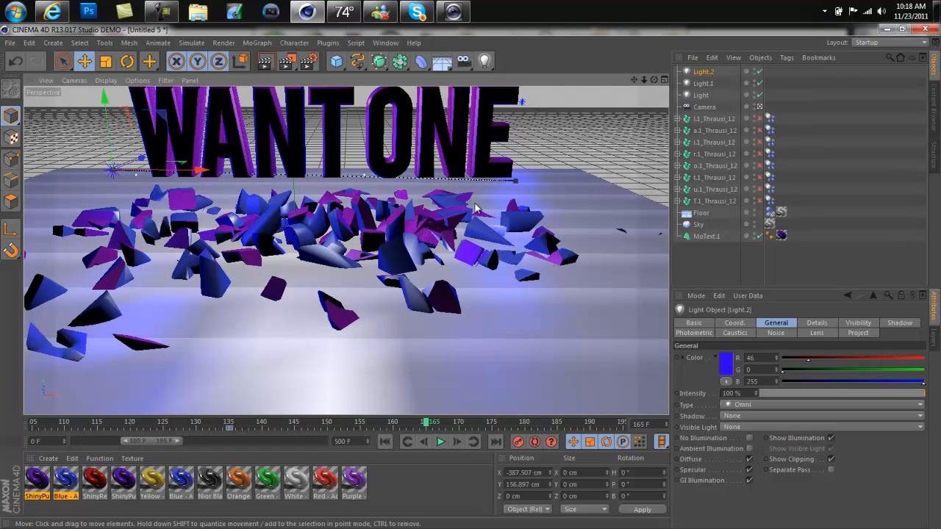
pyautogui.scroll(-2, 473, 215)
pyautogui.moveTo(633, 80); pyautogui.dragTo(444, 256)
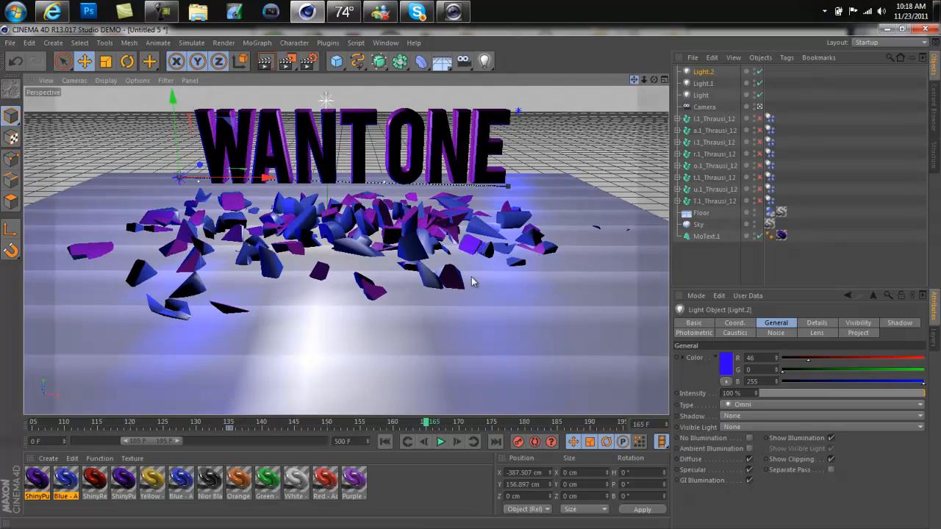
pyautogui.moveTo(144, 444); pyautogui.dragTo(20, 444)
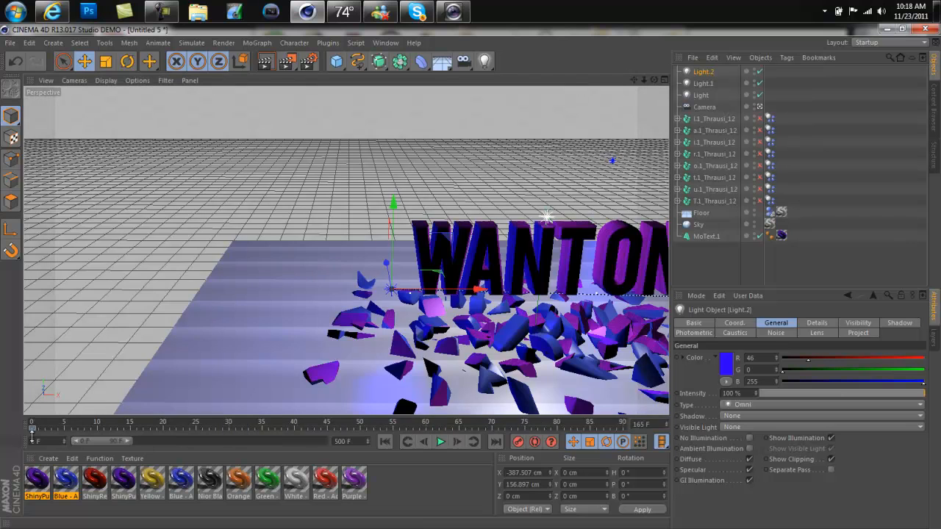
pyautogui.click(33, 424)
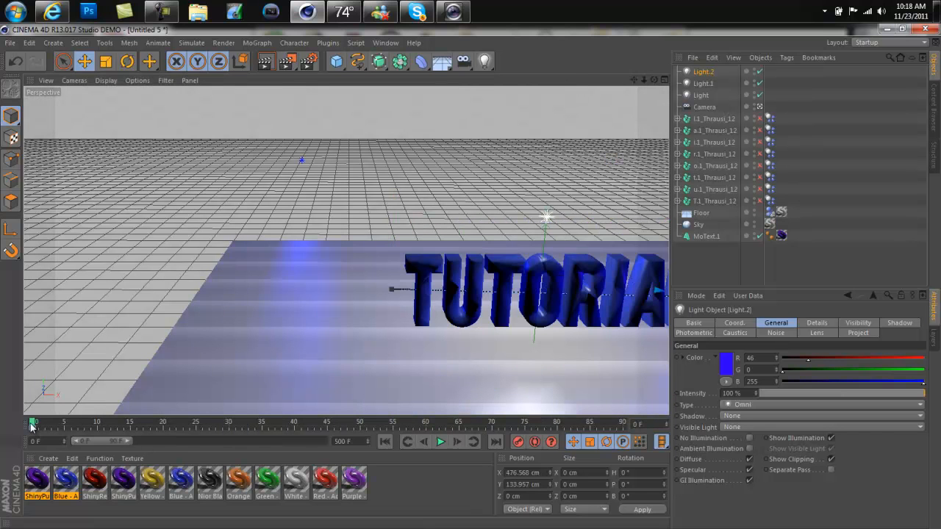
pyautogui.click(519, 442)
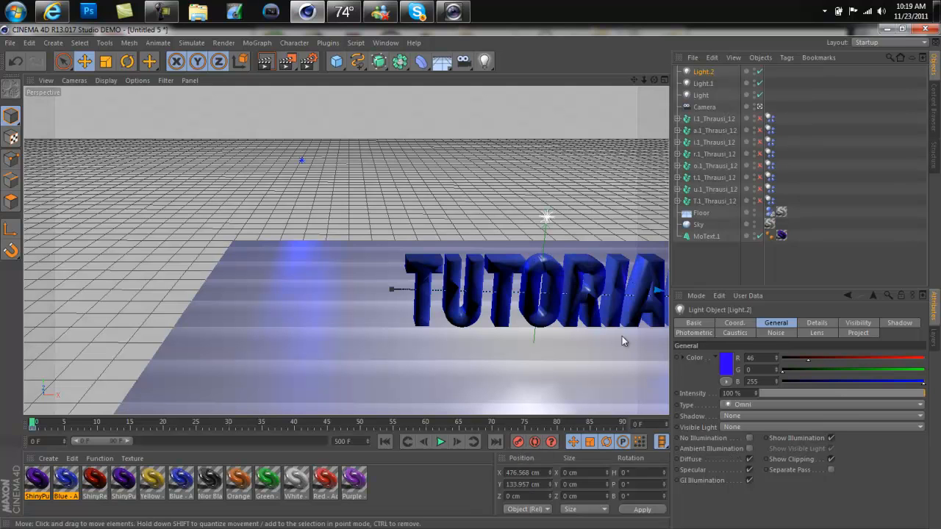
pyautogui.click(704, 106)
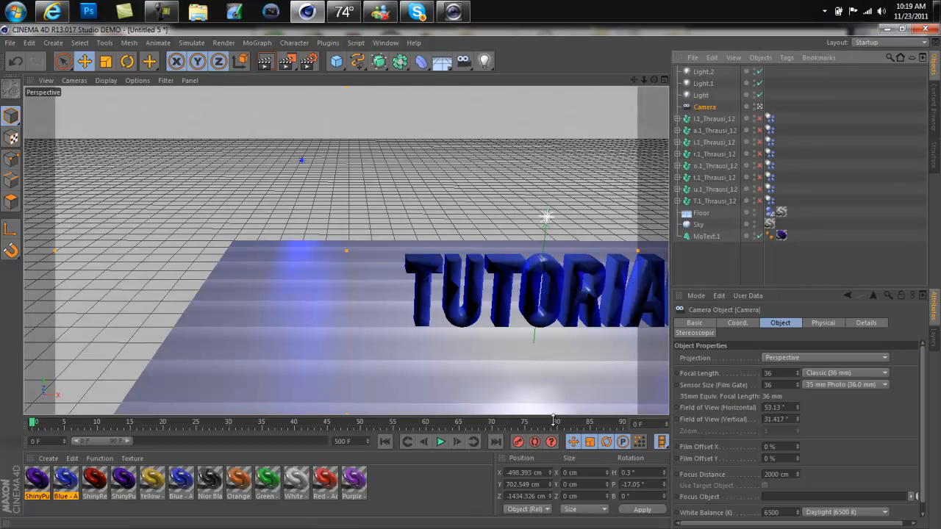
pyautogui.click(518, 443)
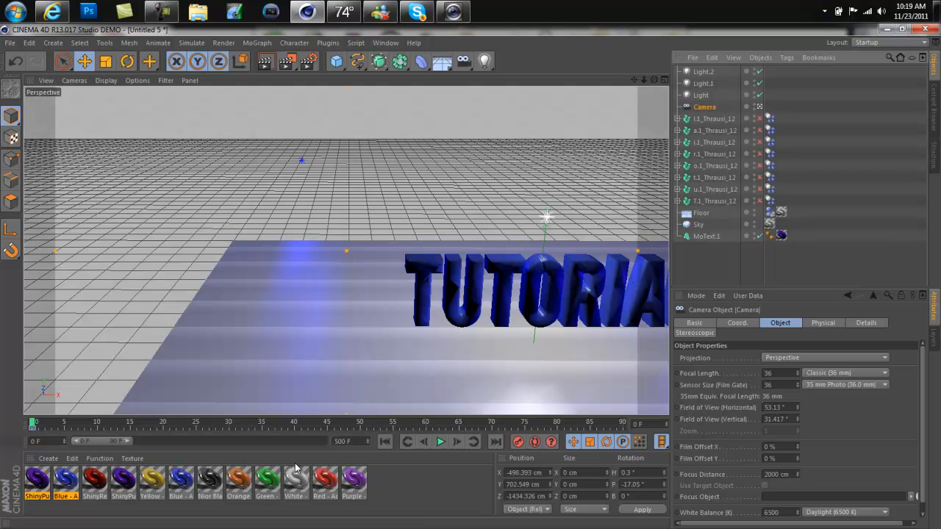
# Try to give the camera an end view at frame 165, at about X -90, Y 605, Z -1515 cm
pyautogui.moveTo(122, 441); pyautogui.dragTo(172, 446)
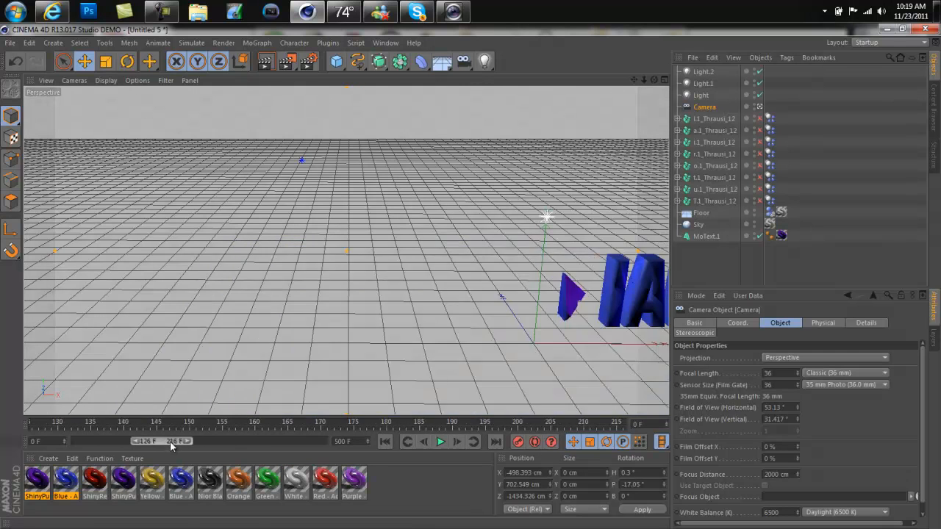
pyautogui.click(286, 425)
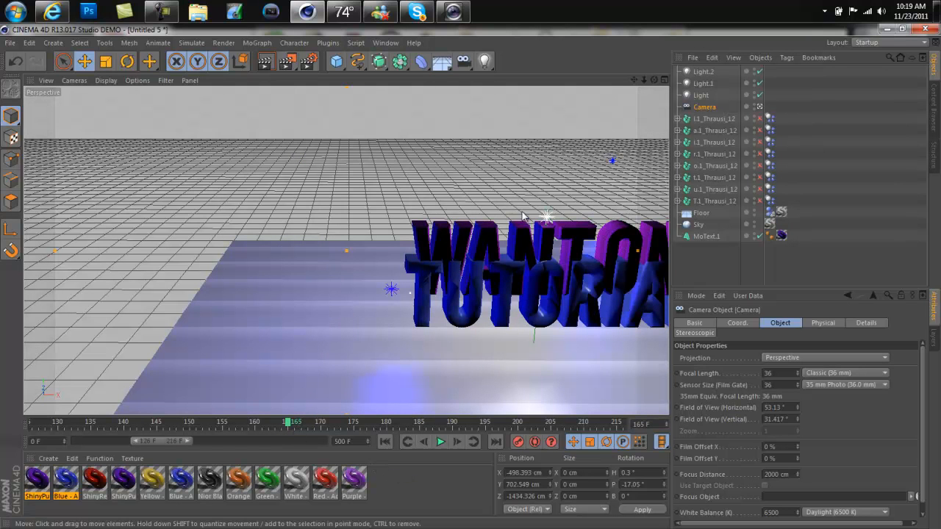
pyautogui.moveTo(645, 81); pyautogui.dragTo(426, 274)
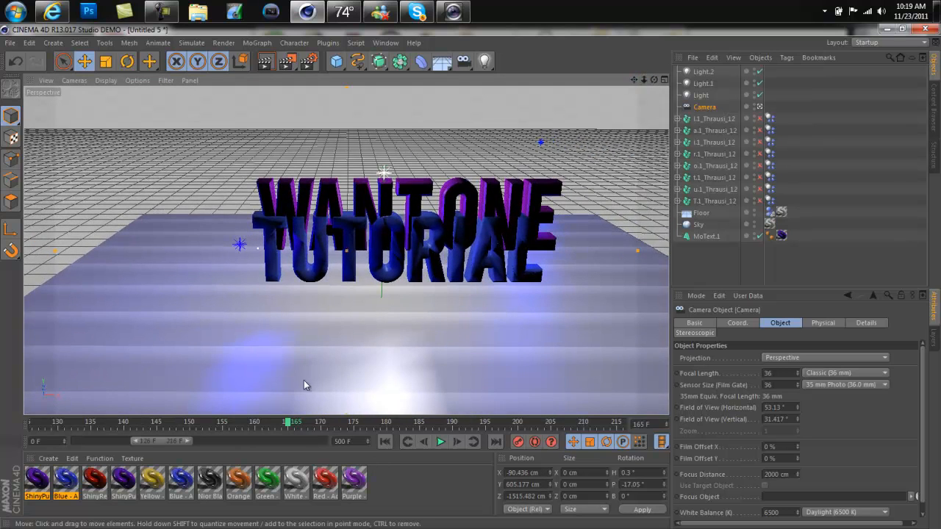
# Return to frame 0 and play the animation to check the camera movement
pyautogui.moveTo(147, 444); pyautogui.dragTo(76, 441)
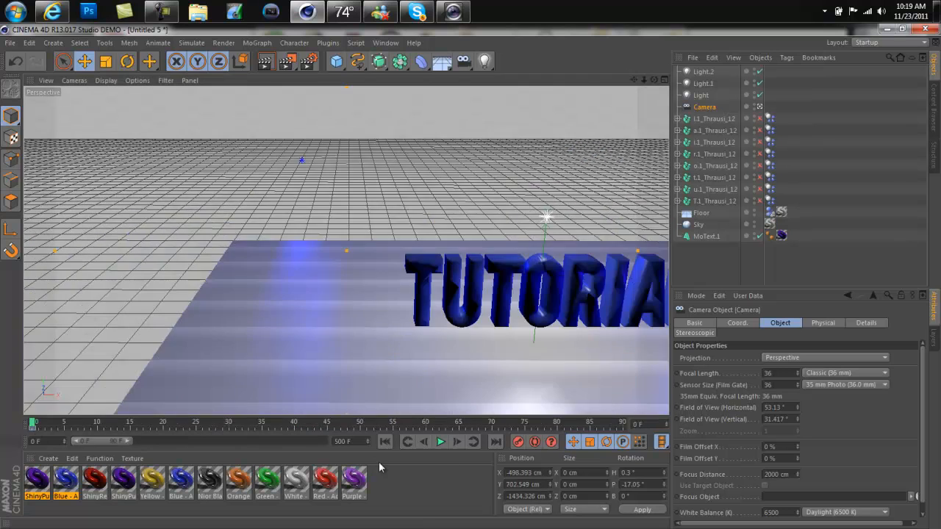
pyautogui.click(439, 446)
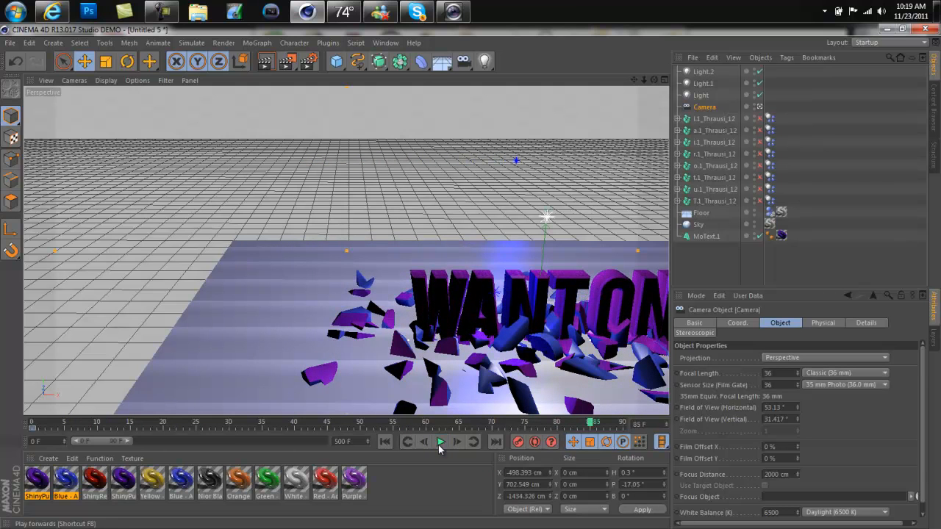
pyautogui.click(439, 443)
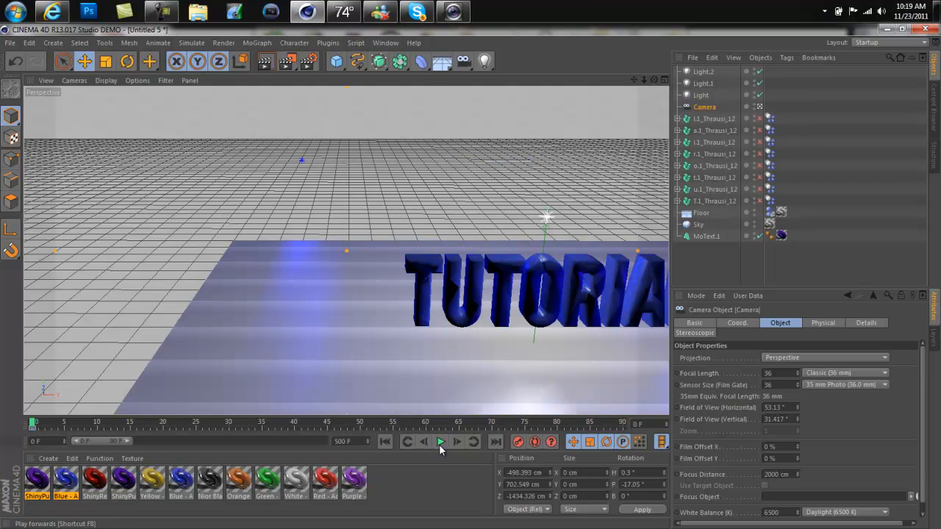
# Extend the preview range to frame 161 and keyframe the camera at frame 109, at about X 32, Y 491, Z -1496 cm
pyautogui.click(622, 424)
pyautogui.moveTo(146, 440); pyautogui.dragTo(177, 440)
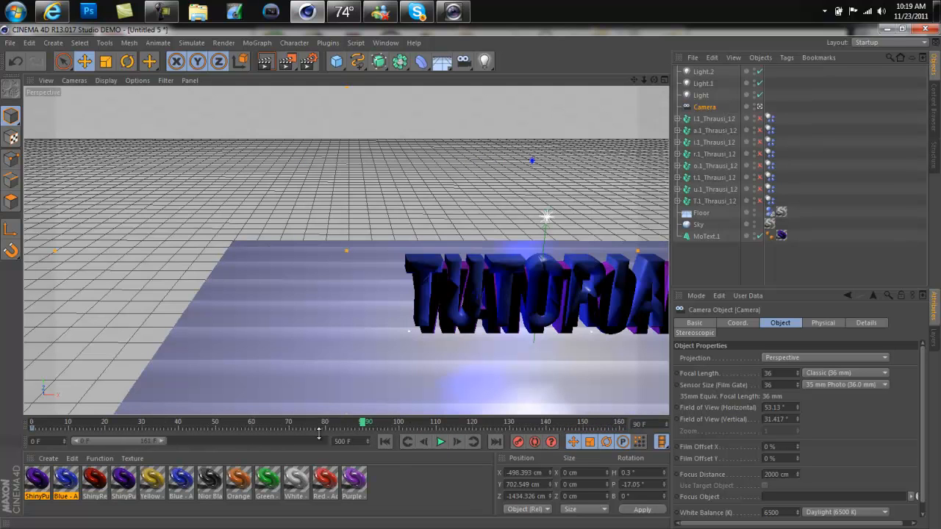
pyautogui.click(434, 424)
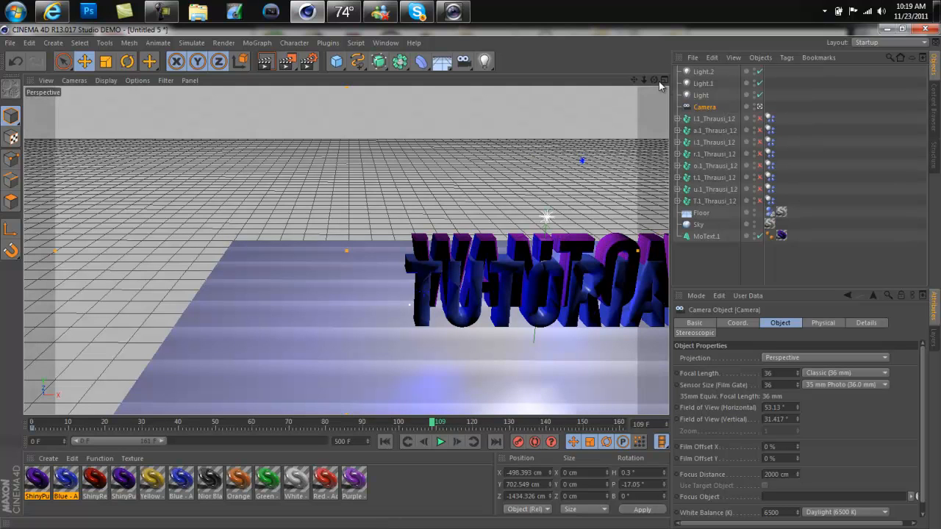
pyautogui.moveTo(635, 81); pyautogui.dragTo(634, 351)
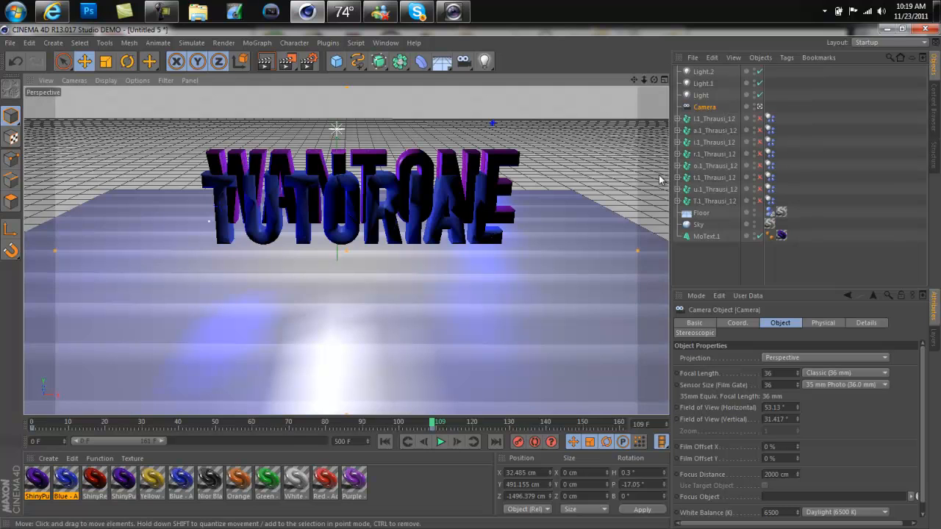
# Play the animation through the new camera keyframe to check the movement across the shattering text
pyautogui.click(617, 423)
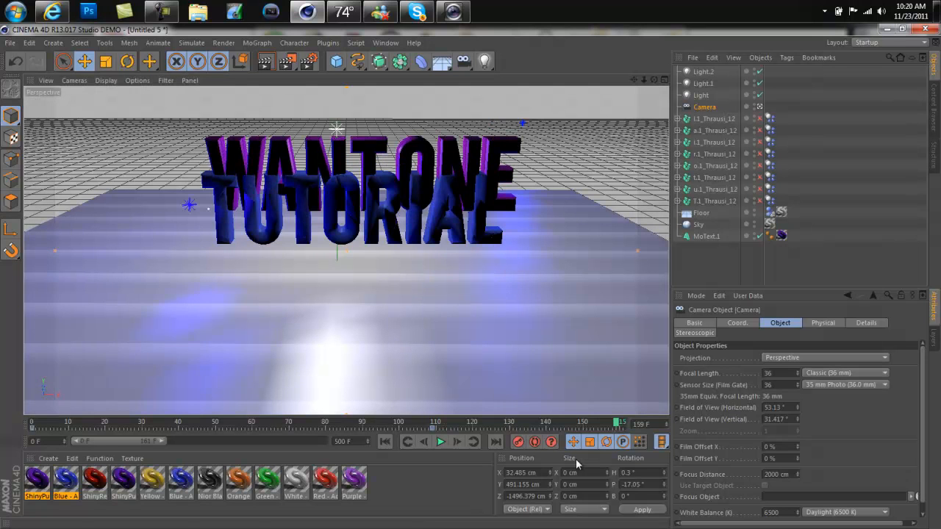
pyautogui.click(440, 444)
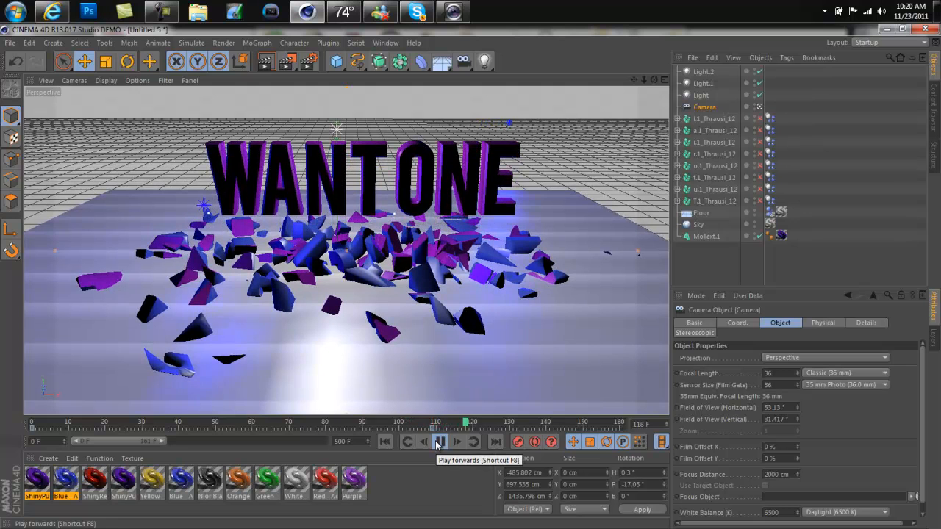
pyautogui.click(438, 441)
# At frame 160, move the camera into the opening of the letter A, to about X -144, Y 236, Z -6 cm
pyautogui.click(619, 424)
pyautogui.moveTo(634, 80); pyautogui.dragTo(488, 280)
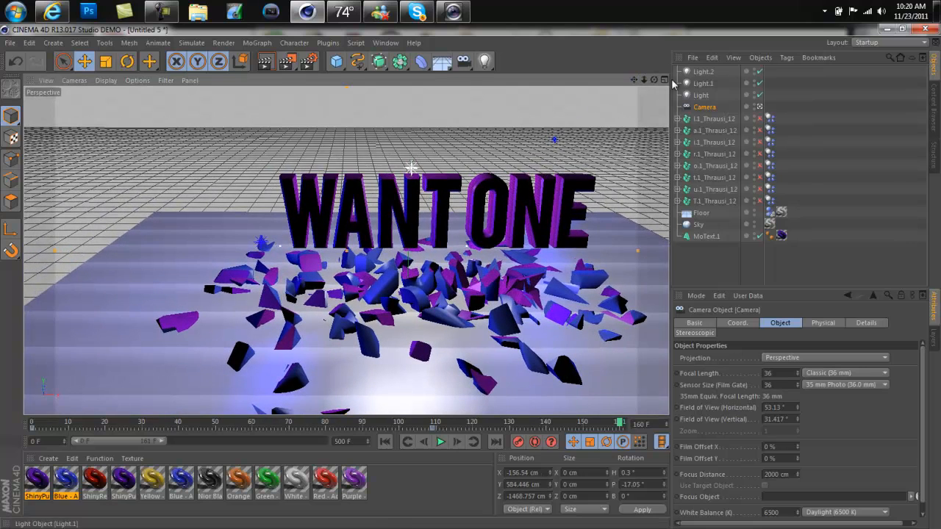
pyautogui.moveTo(644, 80); pyautogui.dragTo(423, 288)
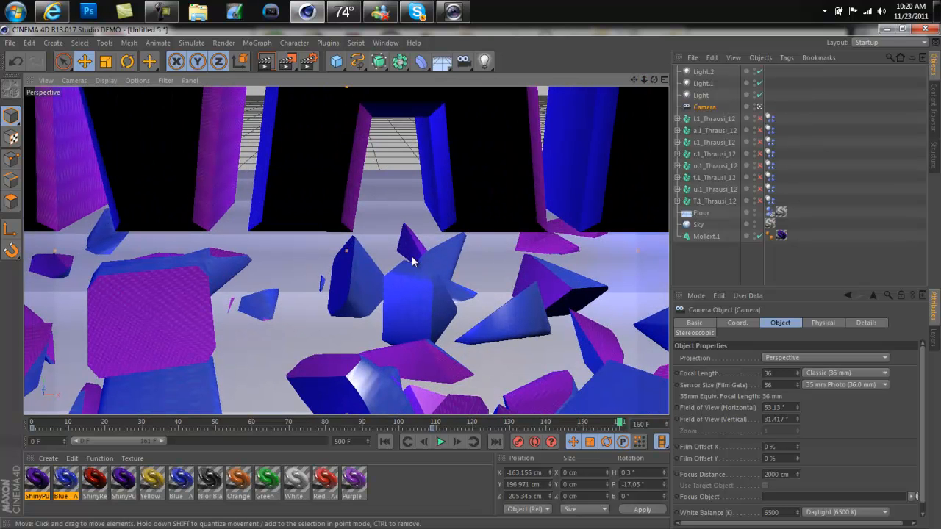
pyautogui.moveTo(633, 79); pyautogui.dragTo(469, 276)
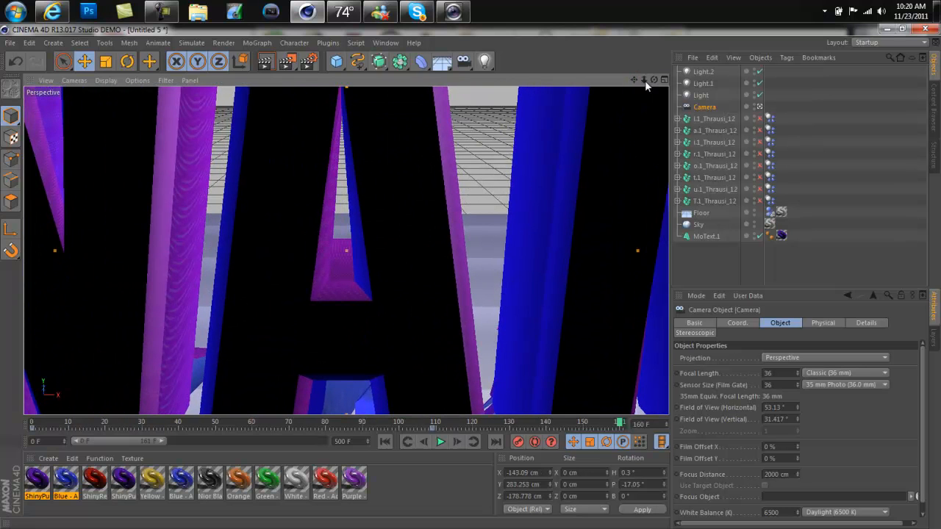
pyautogui.moveTo(645, 80); pyautogui.dragTo(471, 275)
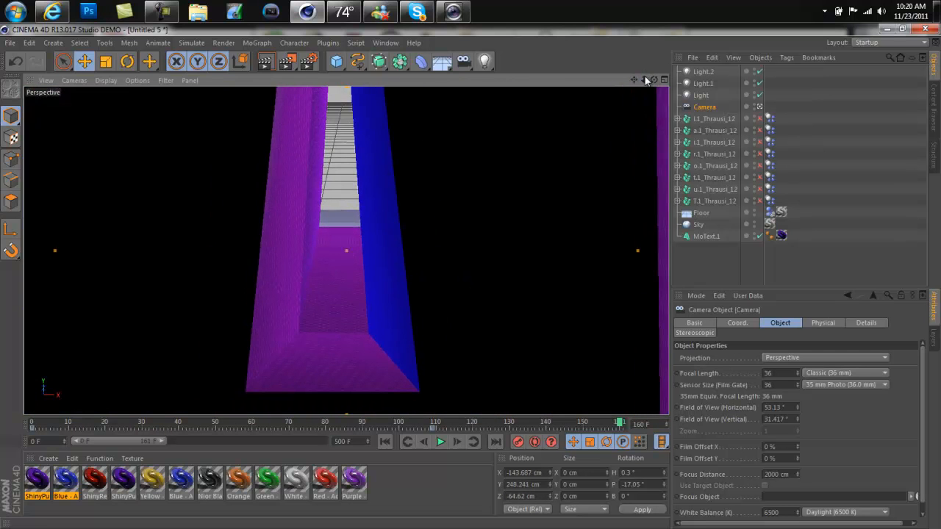
pyautogui.moveTo(634, 79); pyautogui.dragTo(471, 284)
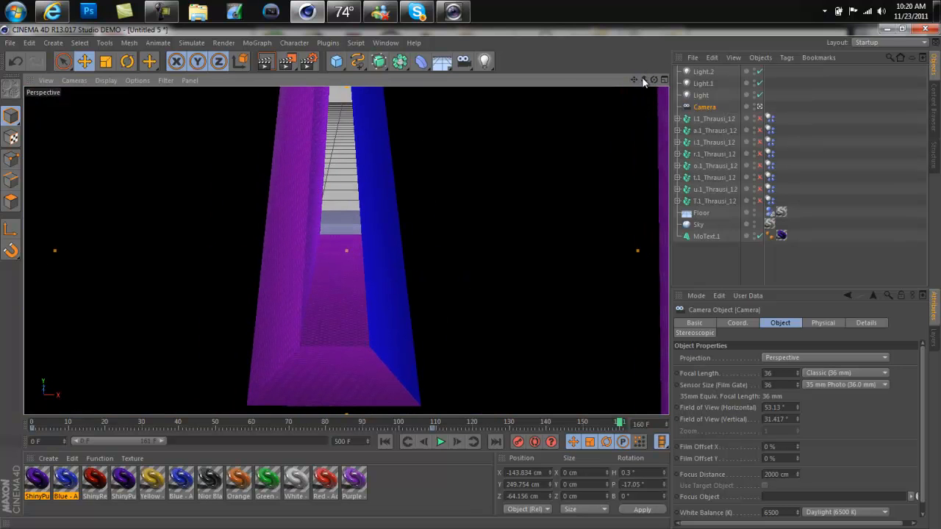
pyautogui.moveTo(644, 80); pyautogui.dragTo(472, 276)
pyautogui.moveTo(635, 83); pyautogui.dragTo(471, 277)
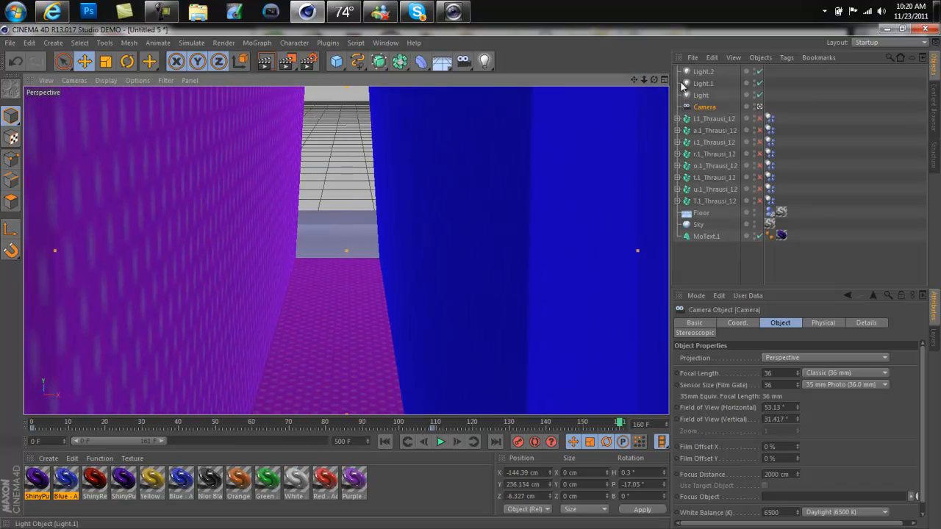
# Push the camera out behind the letter A to about X -145, Y 212, Z 84 cm and record a keyframe at frame 160
pyautogui.moveTo(650, 80); pyautogui.dragTo(470, 276)
pyautogui.moveTo(646, 84); pyautogui.dragTo(474, 276)
pyautogui.moveTo(634, 83); pyautogui.dragTo(472, 276)
pyautogui.moveTo(640, 79); pyautogui.dragTo(470, 276)
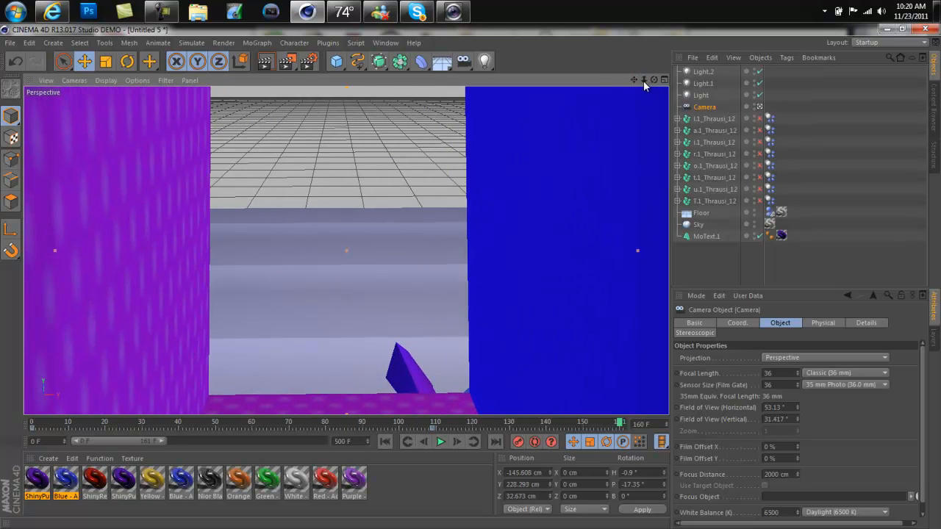
pyautogui.moveTo(644, 80); pyautogui.dragTo(471, 276)
pyautogui.moveTo(636, 81); pyautogui.dragTo(471, 275)
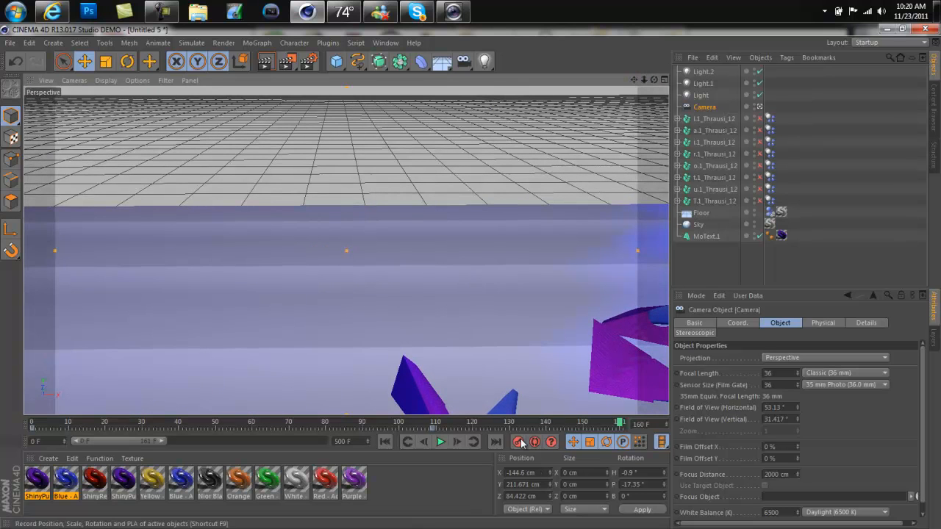
# Return to the start and play the animation briefly to check the full camera path
pyautogui.moveTo(620, 424); pyautogui.dragTo(1, 382)
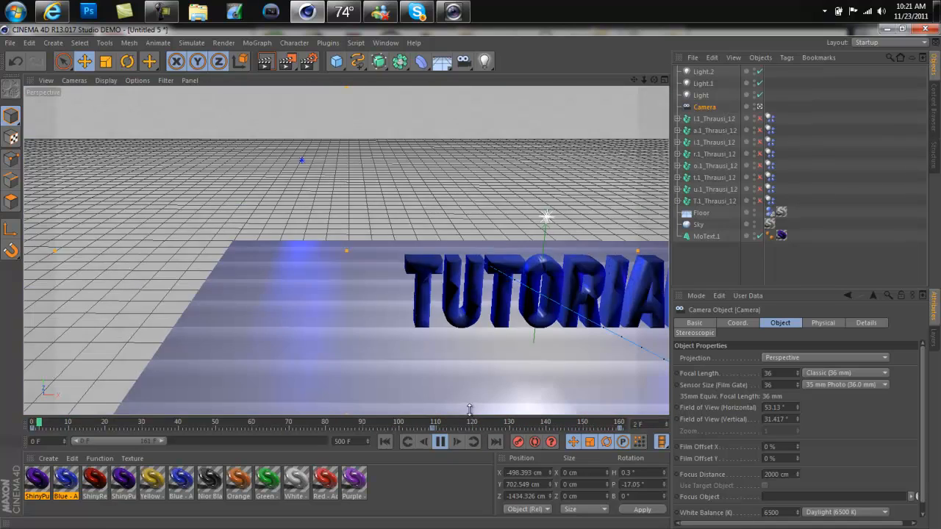
pyautogui.click(444, 442)
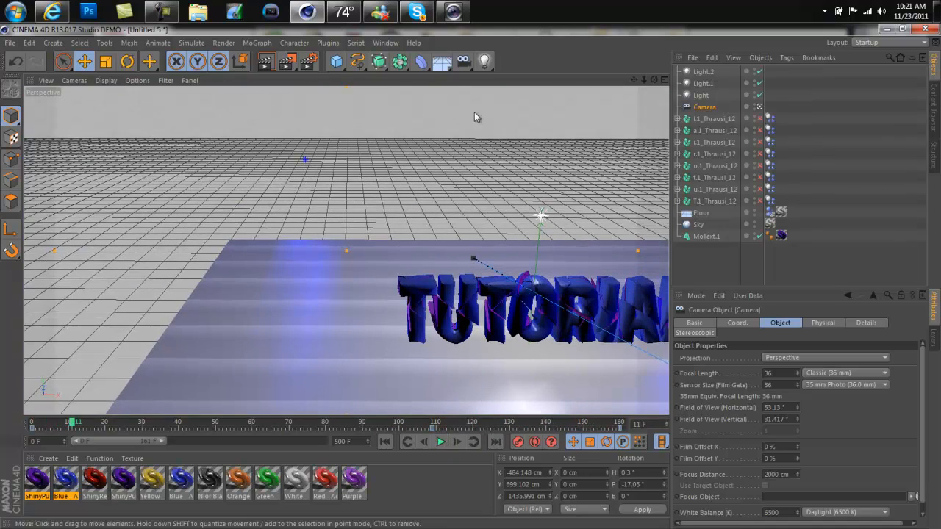
# Set the render save format to QuickTime Movie with MPEG-4 Video compression at 30 frames per second and Best quality
pyautogui.click(311, 67)
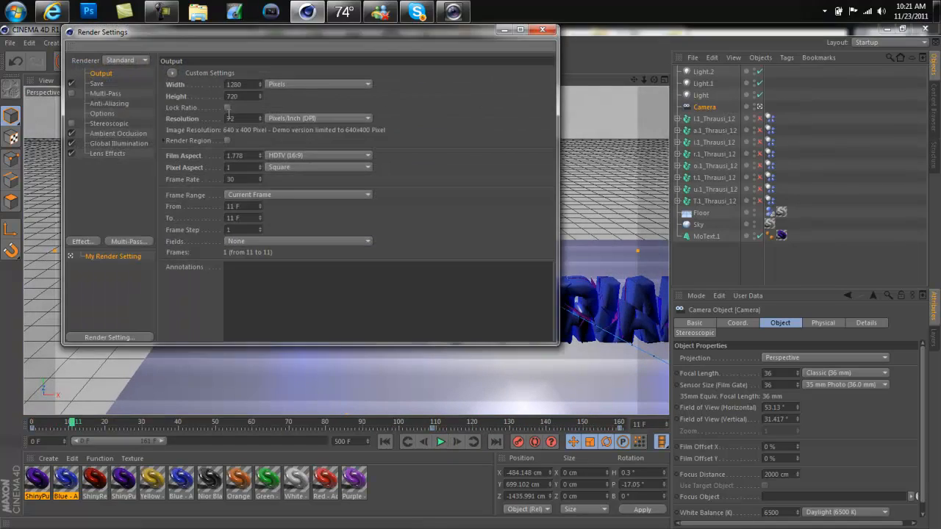
pyautogui.click(152, 15)
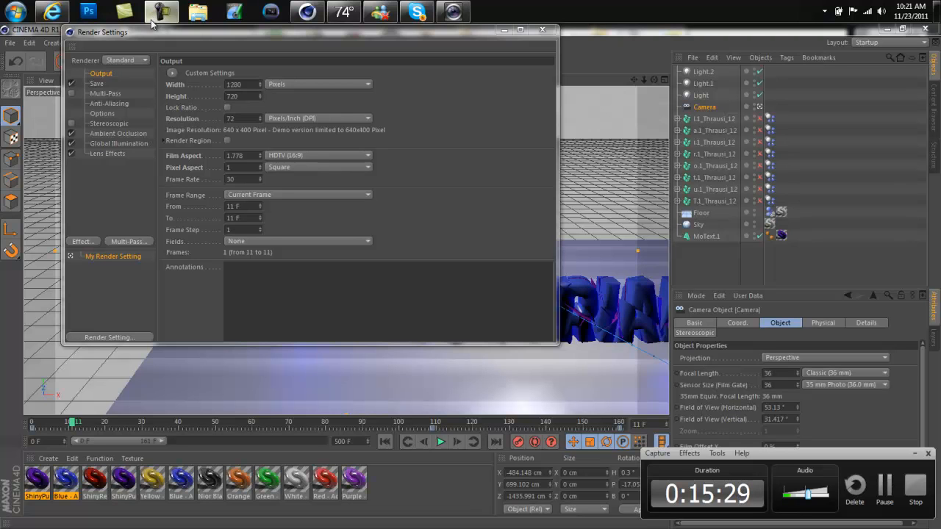
pyautogui.click(97, 84)
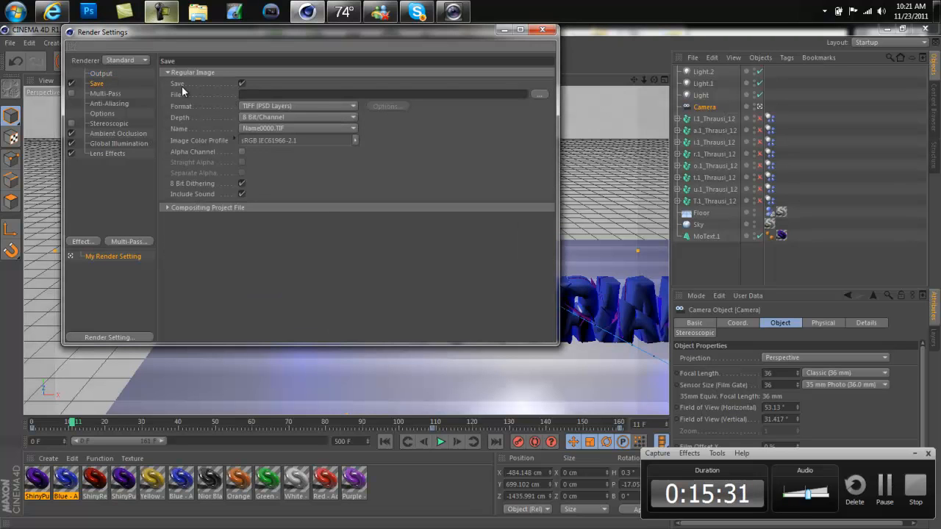
pyautogui.click(308, 106)
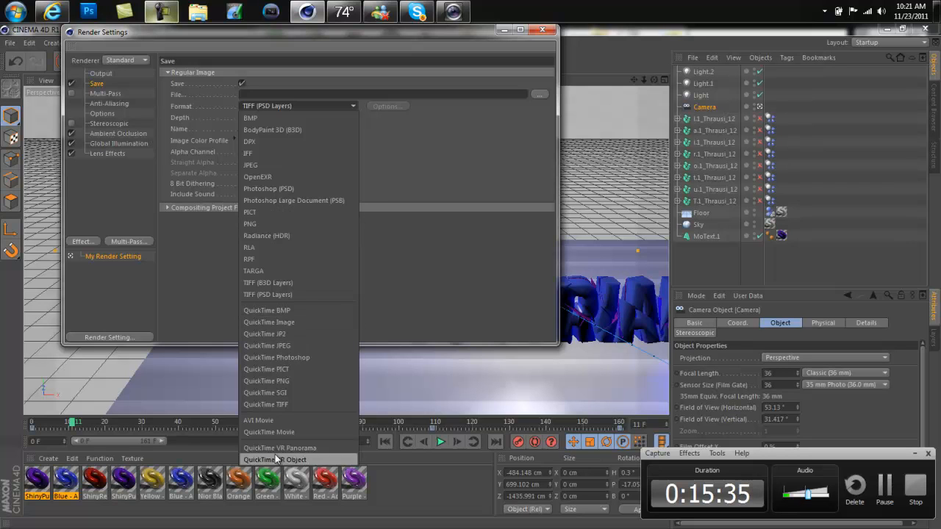
pyautogui.click(307, 431)
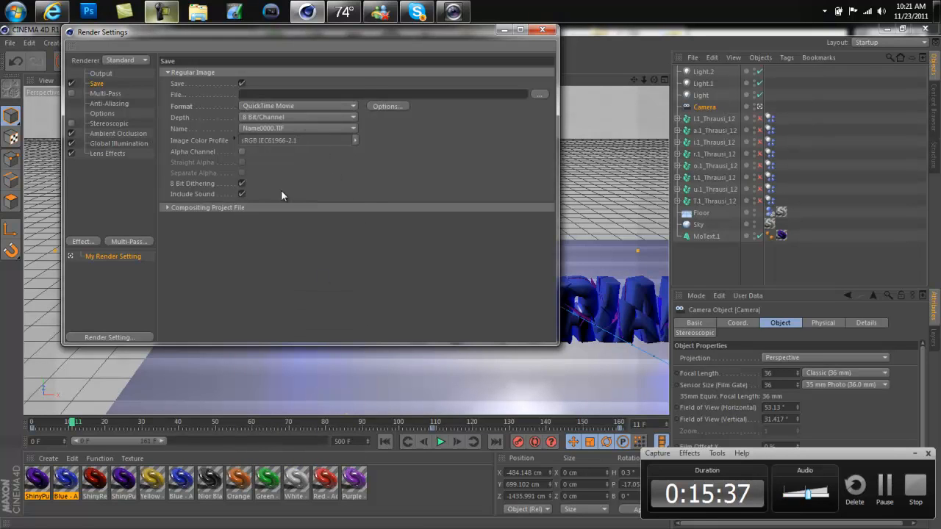
pyautogui.click(386, 106)
pyautogui.click(424, 89)
pyautogui.click(426, 155)
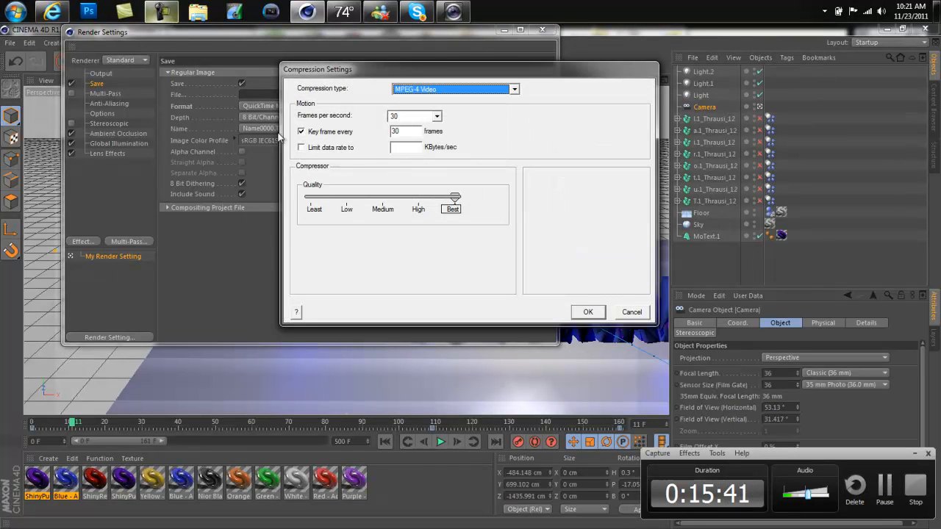
pyautogui.click(300, 148)
pyautogui.click(586, 312)
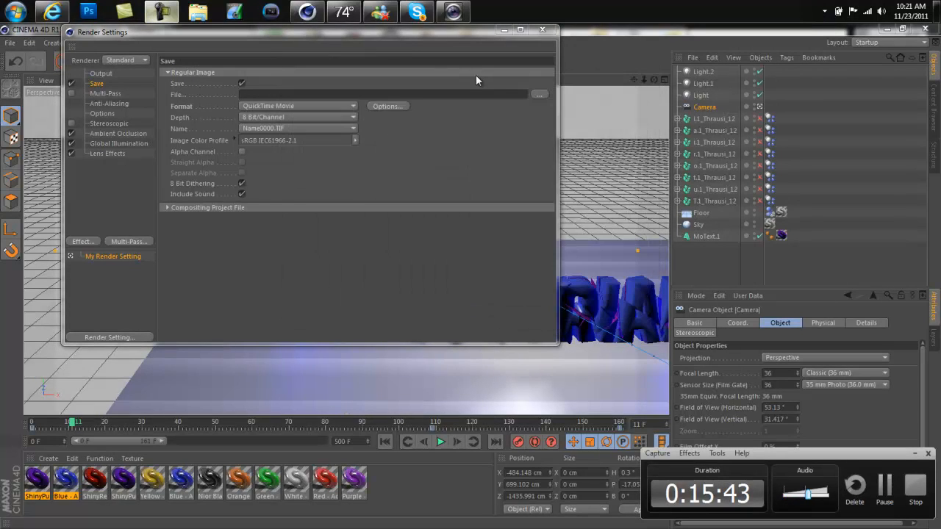
# Set the render anti-aliasing to Best with both the minimum and maximum level at 1x1
pyautogui.click(105, 93)
pyautogui.click(110, 104)
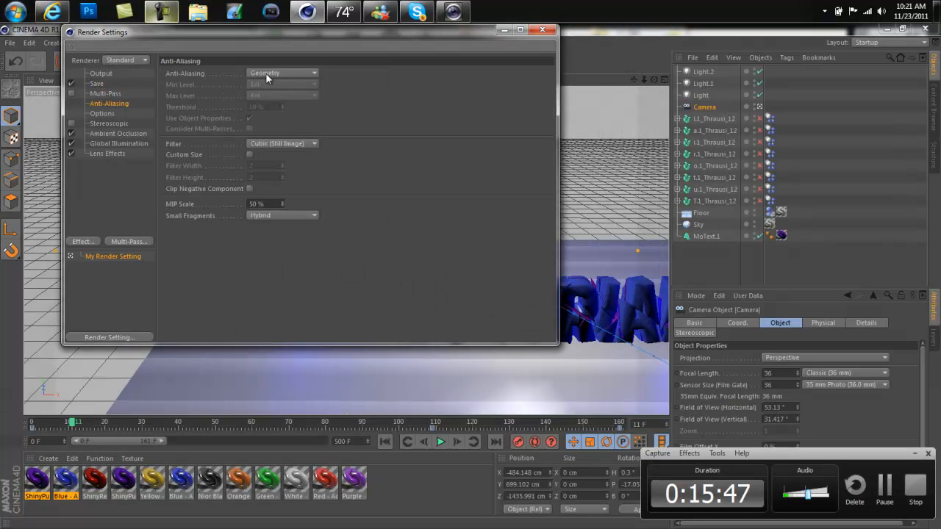
pyautogui.click(270, 73)
pyautogui.click(269, 108)
pyautogui.click(260, 85)
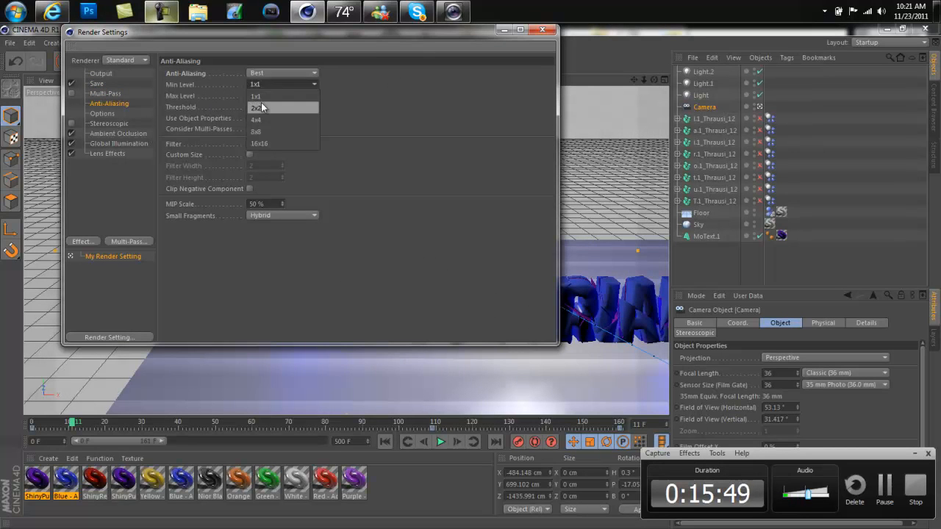
pyautogui.click(262, 97)
pyautogui.click(266, 97)
pyautogui.click(266, 108)
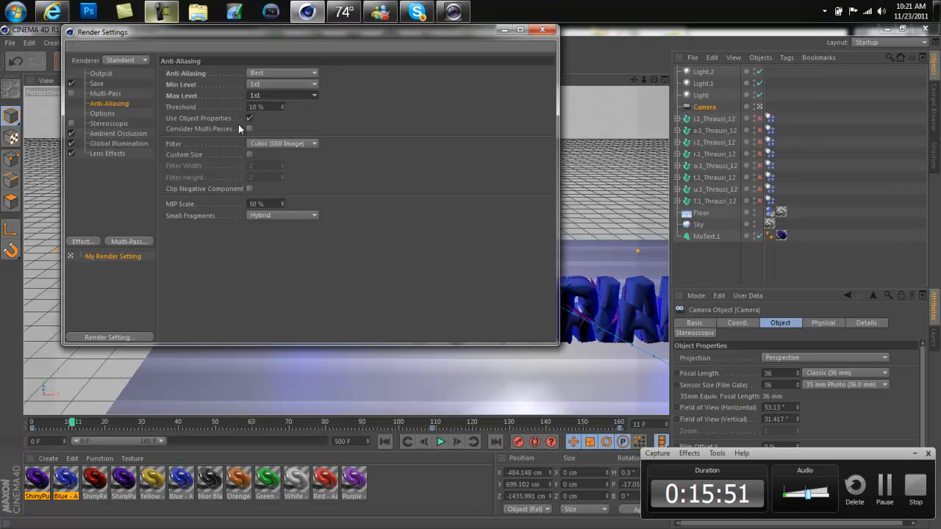
# Turn off blurriness in the render options, set ray depth to 0 and reflection depth to 1, and review the render effects
pyautogui.click(116, 114)
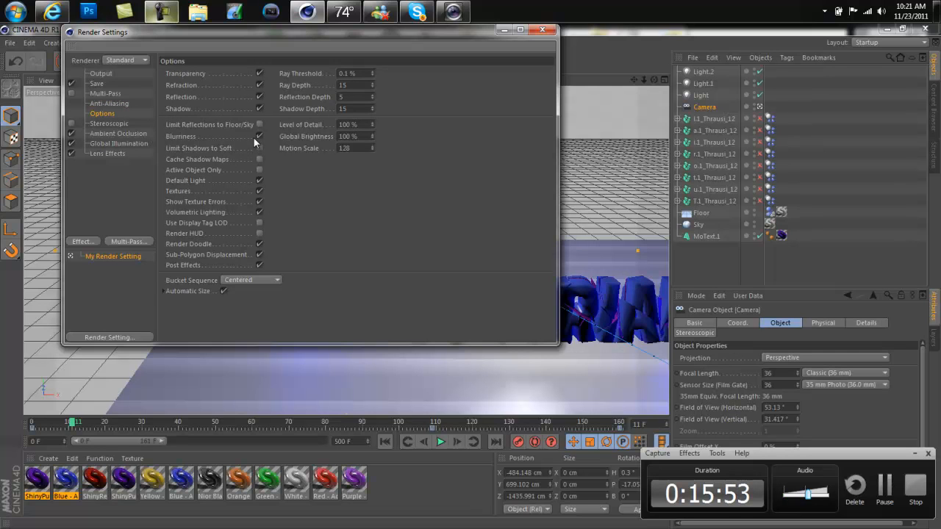
pyautogui.write('0')
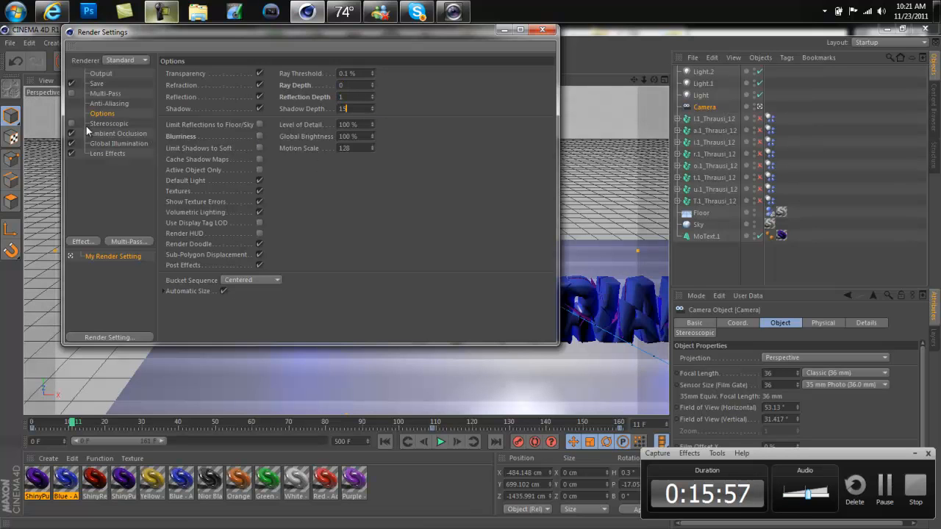
pyautogui.click(113, 133)
pyautogui.click(111, 144)
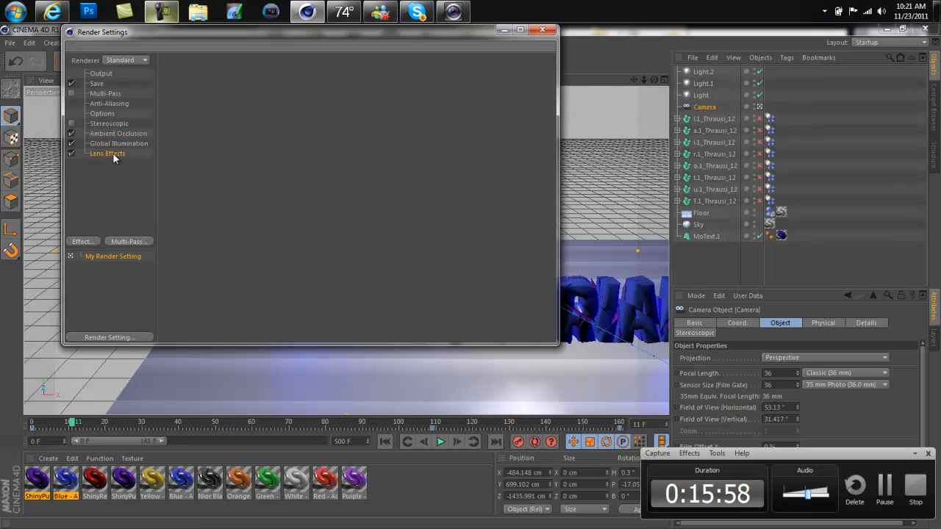
# Set the render output frame range to All Frames and close the render settings
pyautogui.click(101, 74)
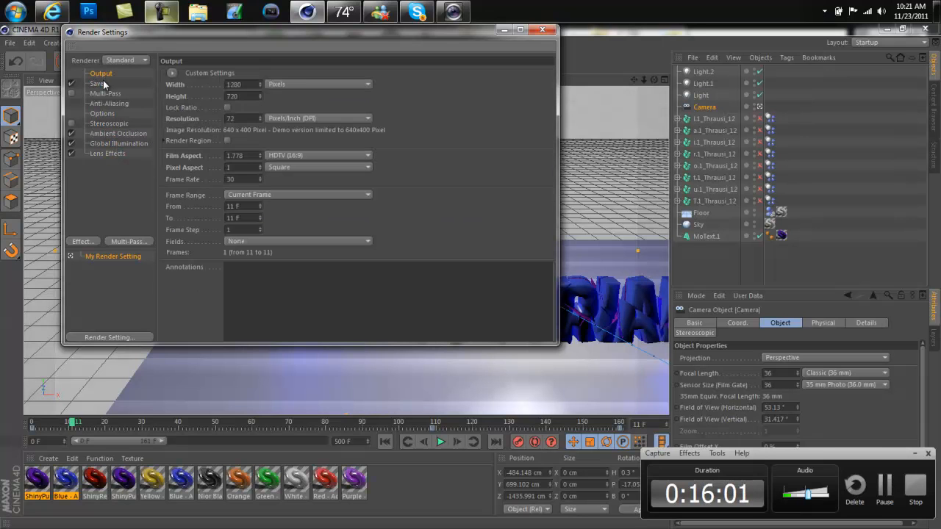
pyautogui.click(260, 197)
pyautogui.click(265, 227)
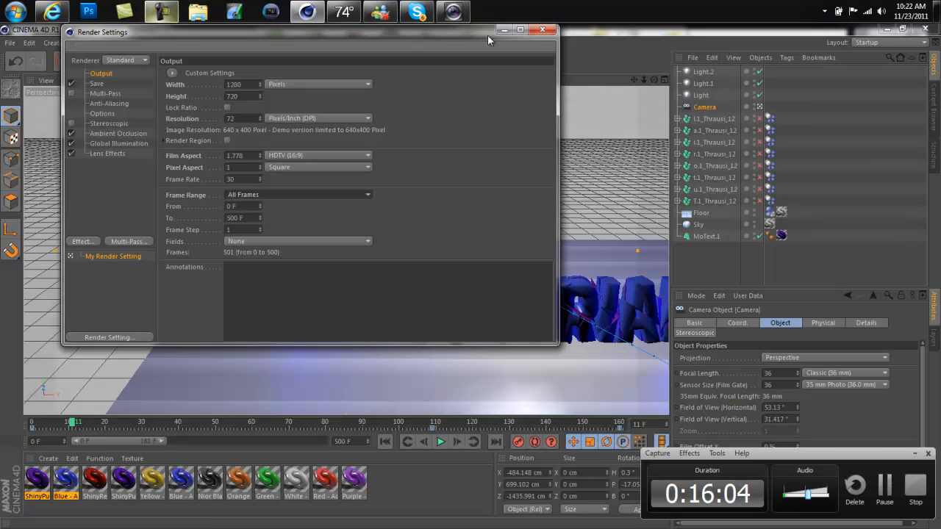
pyautogui.click(544, 30)
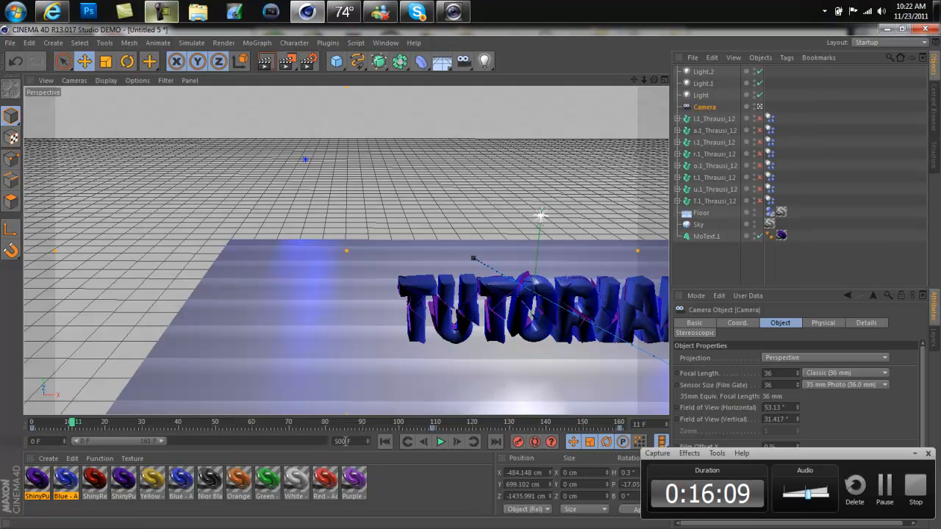
# Shorten the project timeline so that it ends at frame 160
pyautogui.write('500')
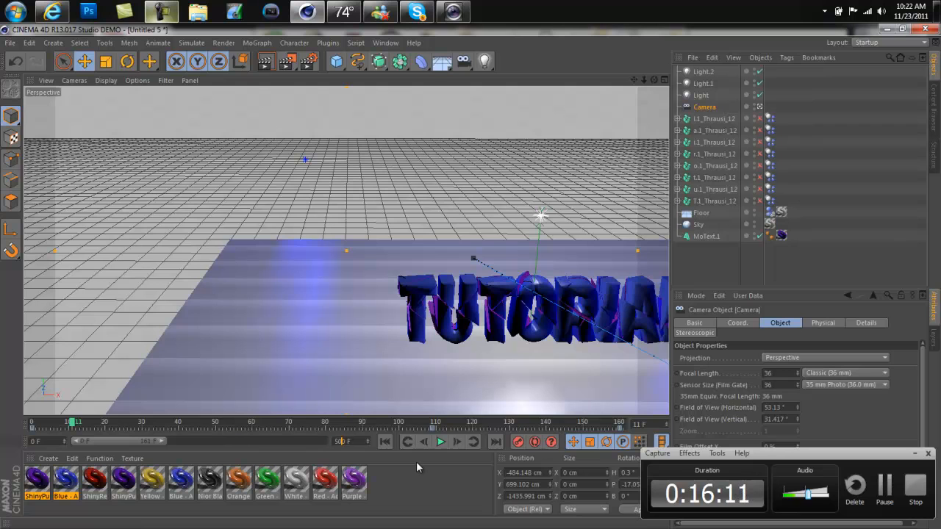
pyautogui.press('BackSpace')
pyautogui.press('BackSpace')
pyautogui.press('BackSpace')
pyautogui.write('160')
pyautogui.click(648, 423)
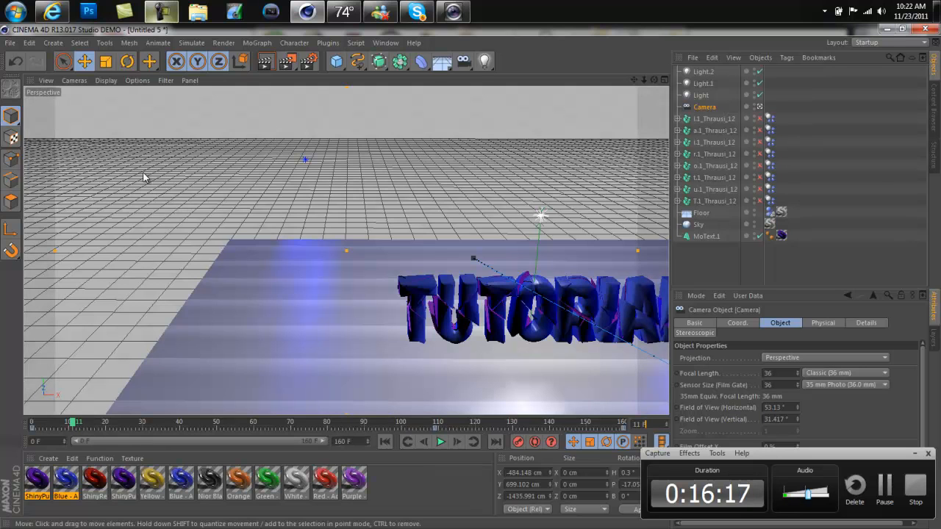
# Set the render output to save on the Desktop as "Thrausi affect!", and start rendering the animation in the Picture Viewer
pyautogui.click(307, 61)
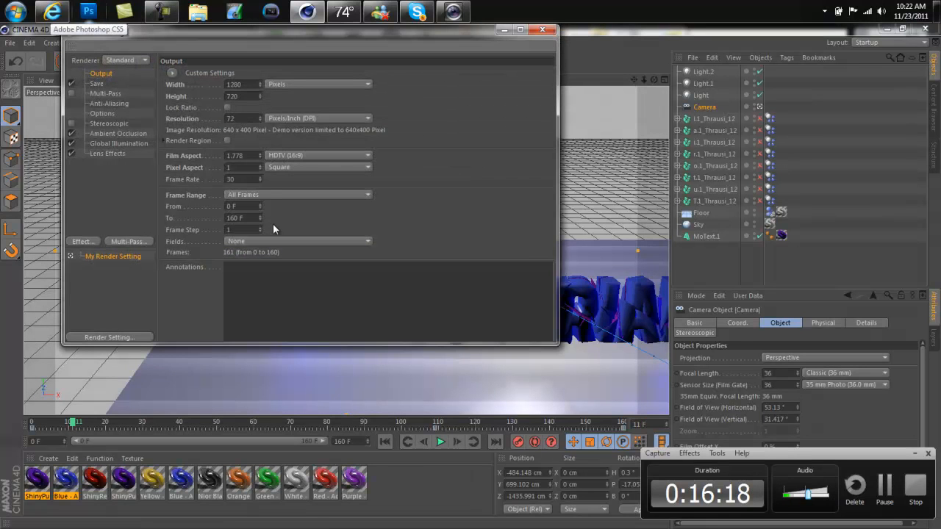
pyautogui.click(102, 114)
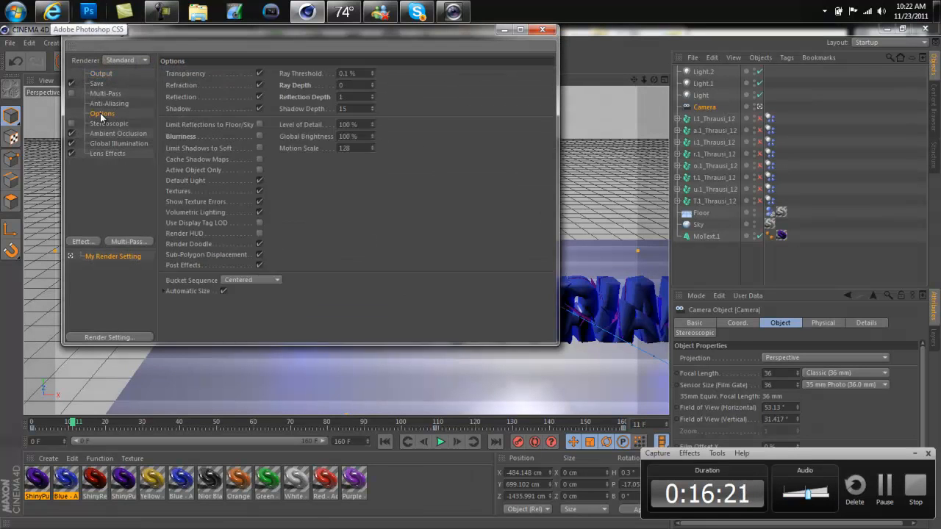
pyautogui.click(96, 83)
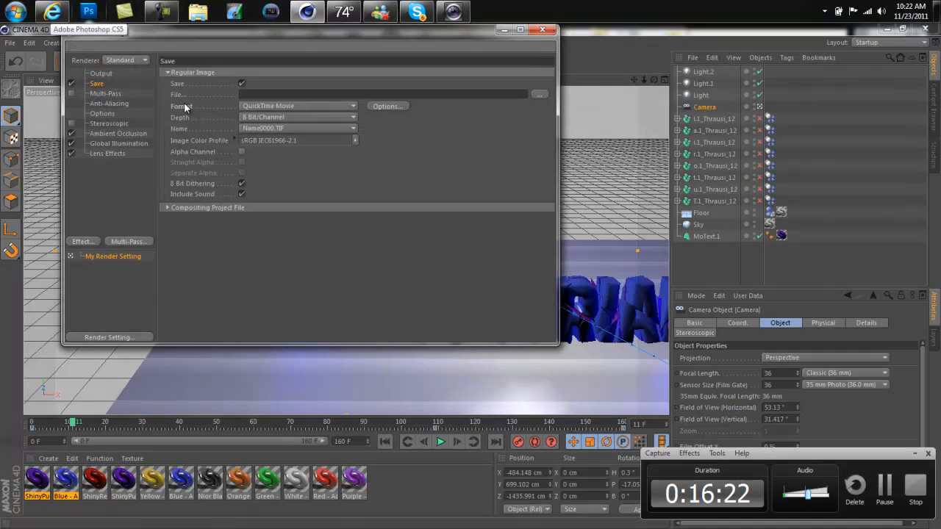
pyautogui.click(537, 95)
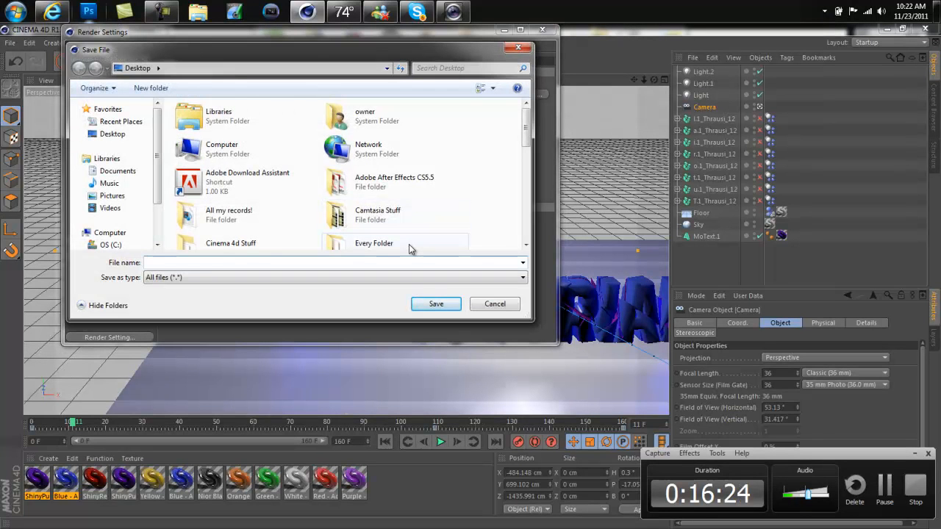
pyautogui.write('Thraus')
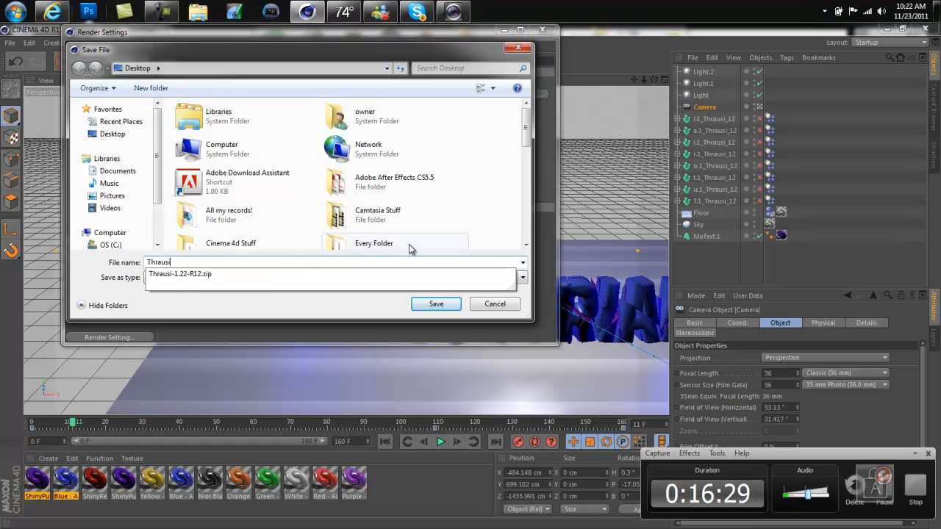
pyautogui.write('i')
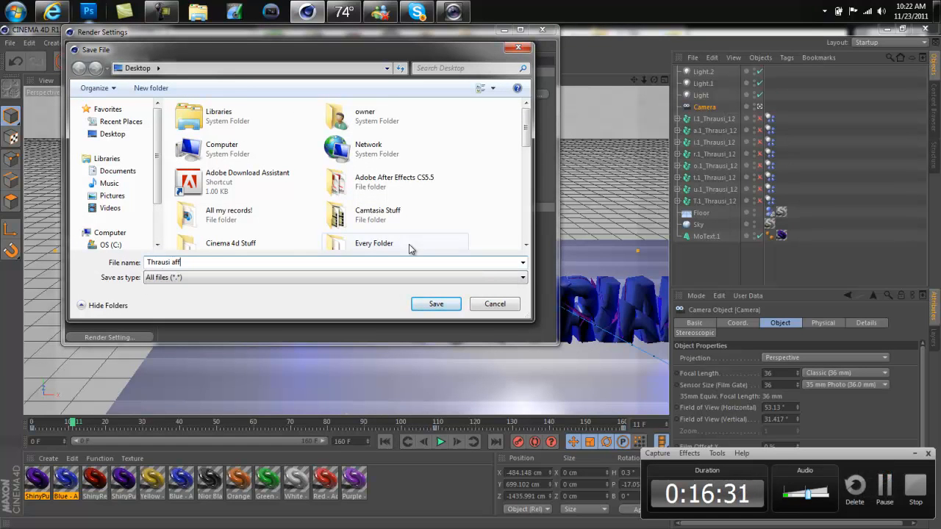
pyautogui.press('Return')
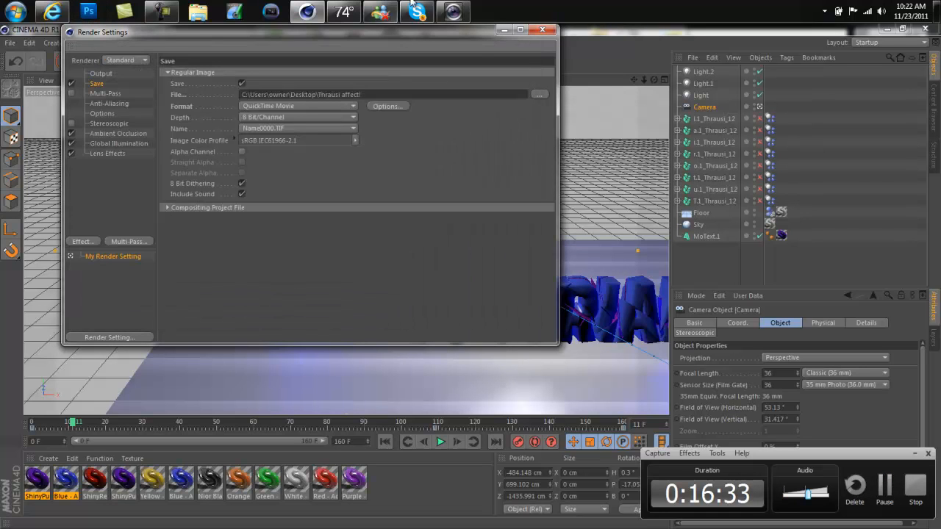
pyautogui.click(543, 31)
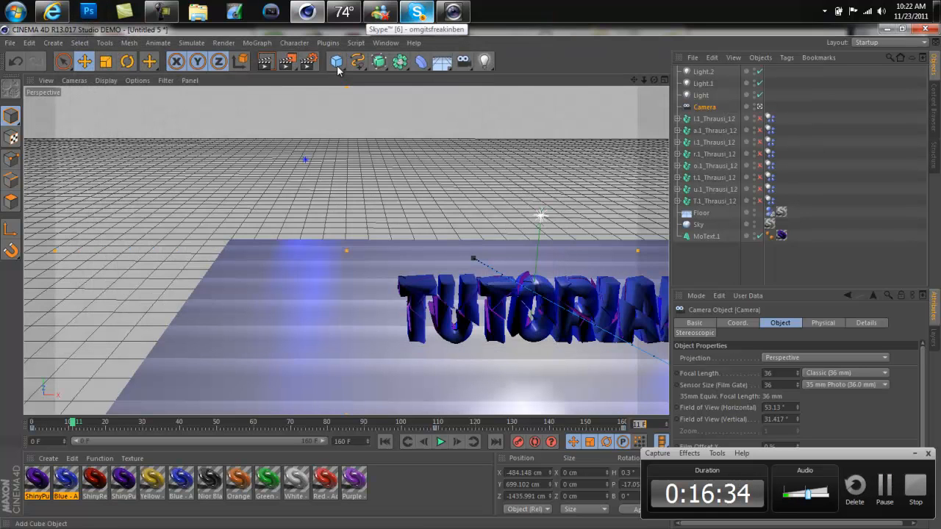
pyautogui.click(286, 65)
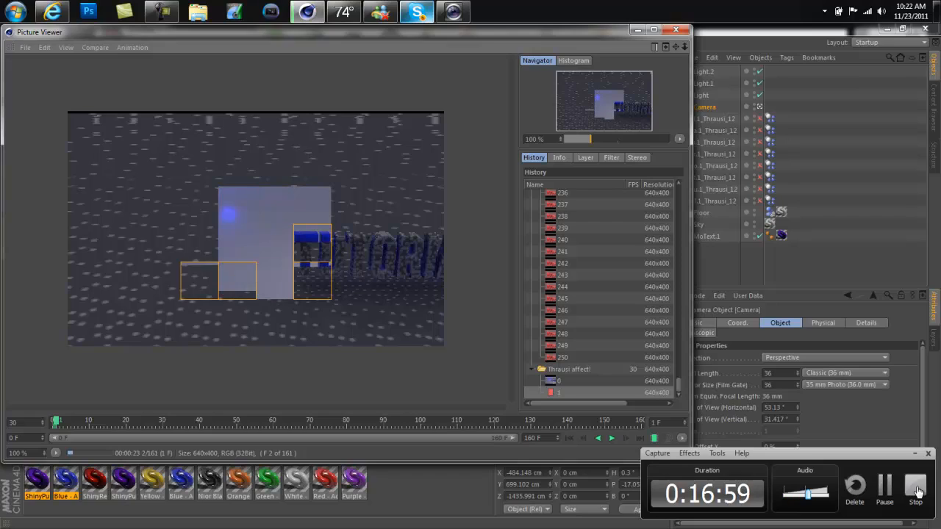
pyautogui.click(916, 490)
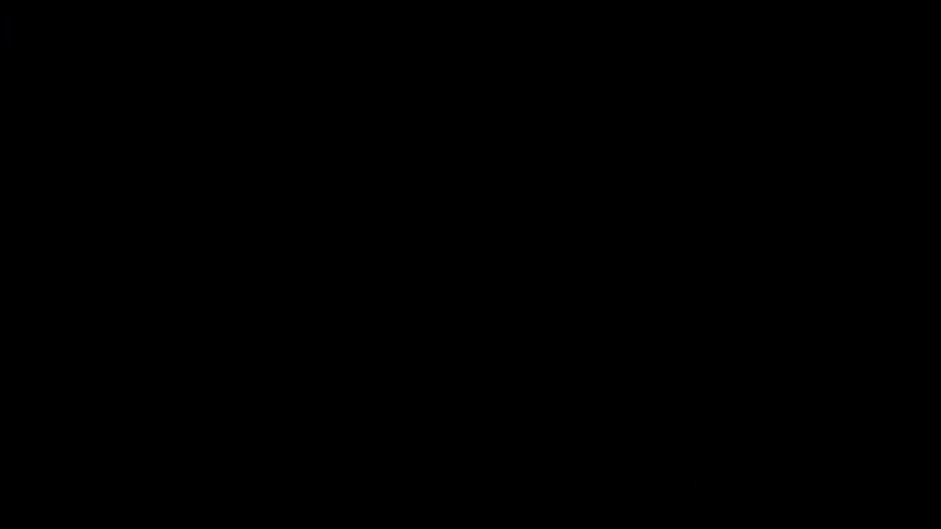